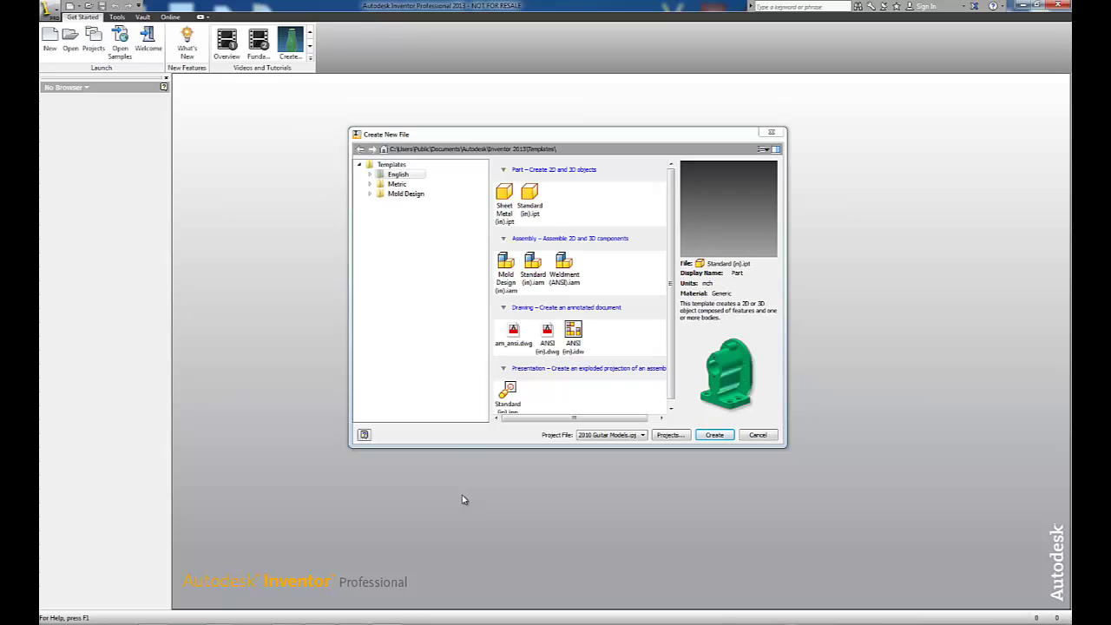
# Choose the metric Standard (mm).ipt template and switch the project file to student hinge.ipj.
pyautogui.click(398, 185)
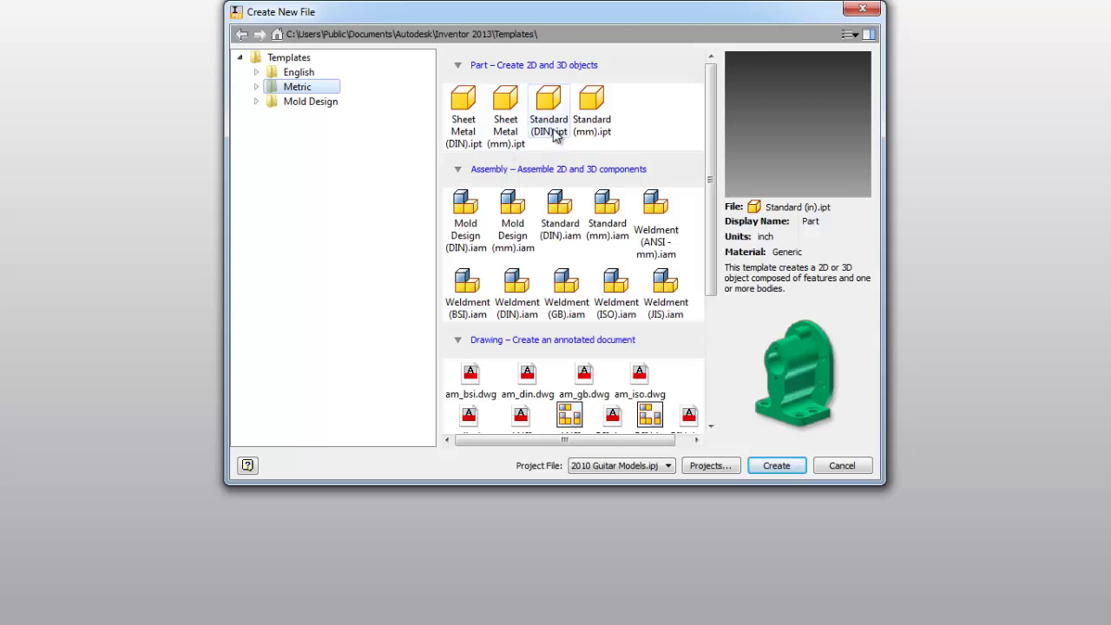
pyautogui.click(605, 132)
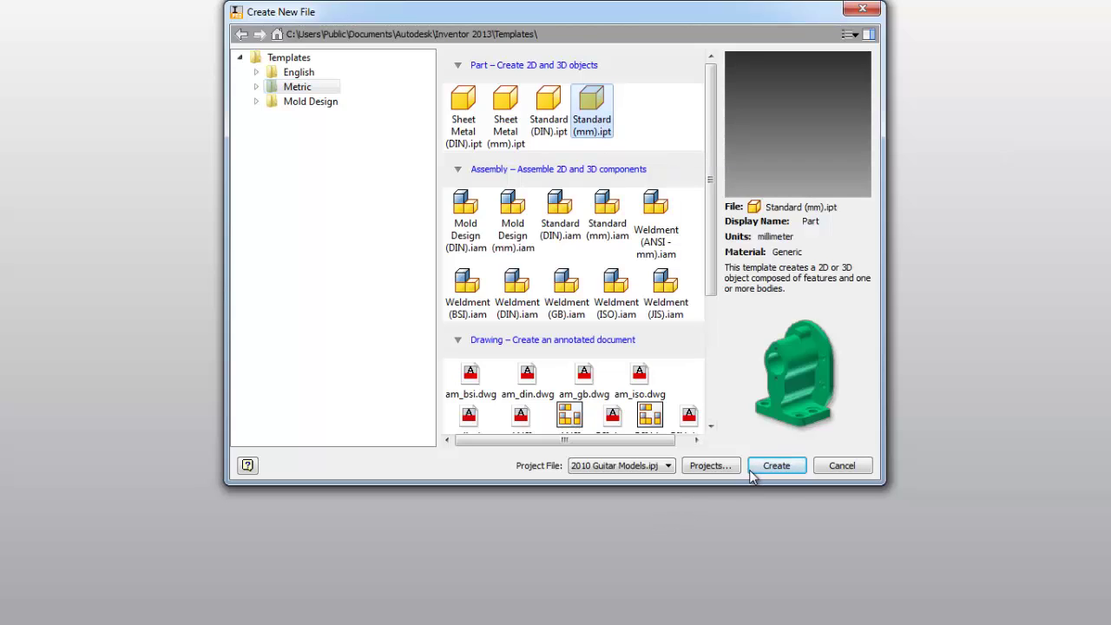
pyautogui.click(665, 465)
pyautogui.moveTo(668, 501); pyautogui.dragTo(667, 538)
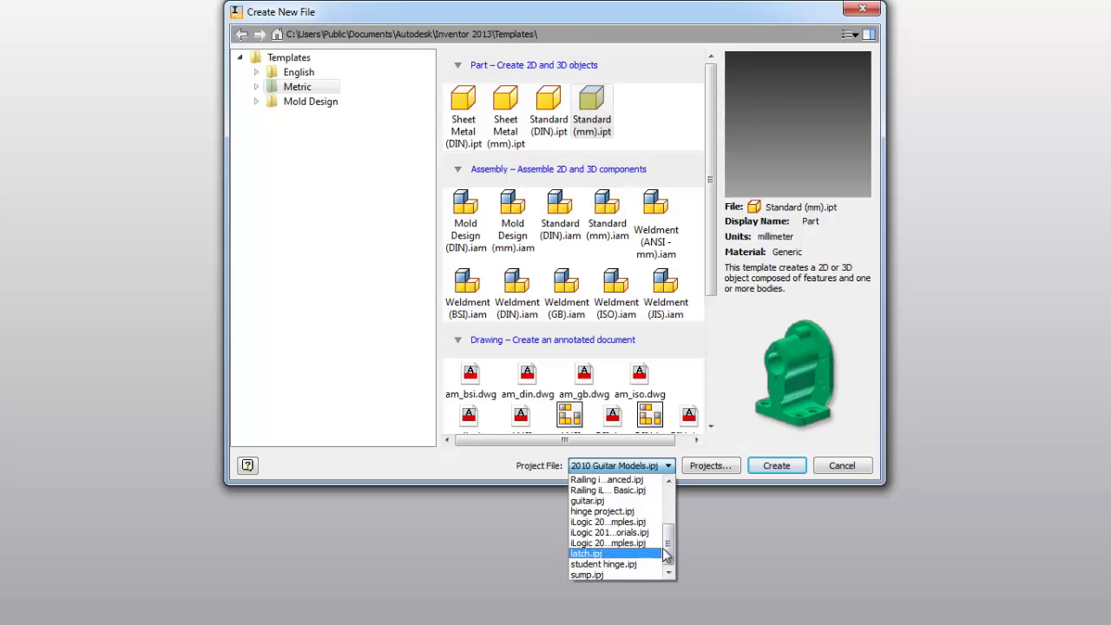
pyautogui.moveTo(667, 554)
pyautogui.mouseDown()
pyautogui.moveTo(669, 519)
pyautogui.moveTo(685, 518)
pyautogui.moveTo(676, 534)
pyautogui.moveTo(686, 510)
pyautogui.moveTo(663, 562)
pyautogui.mouseUp()
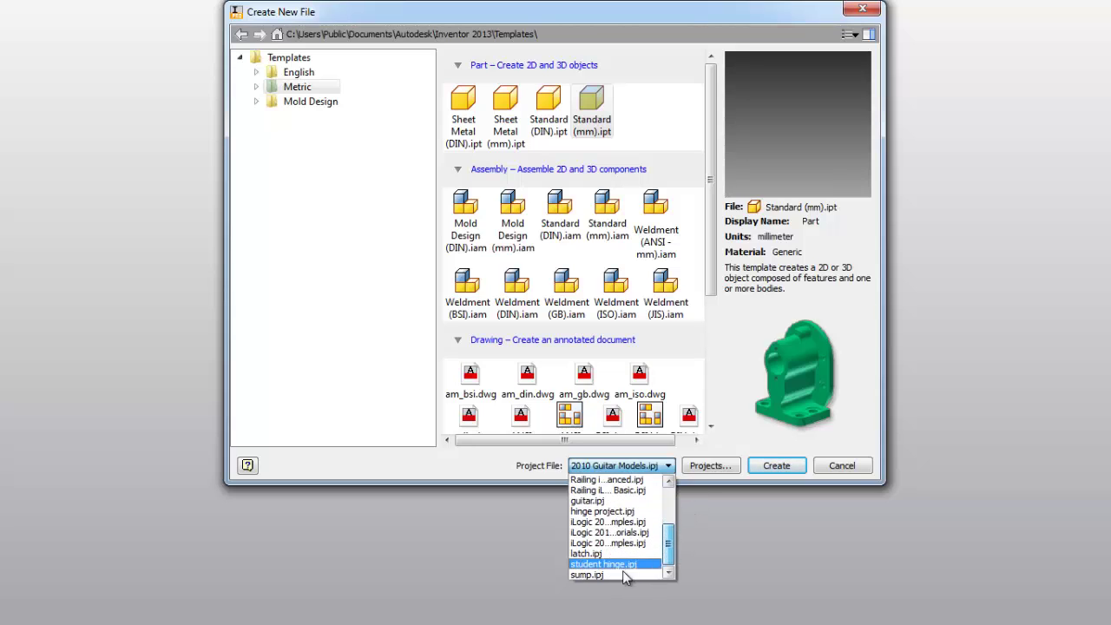
pyautogui.click(614, 564)
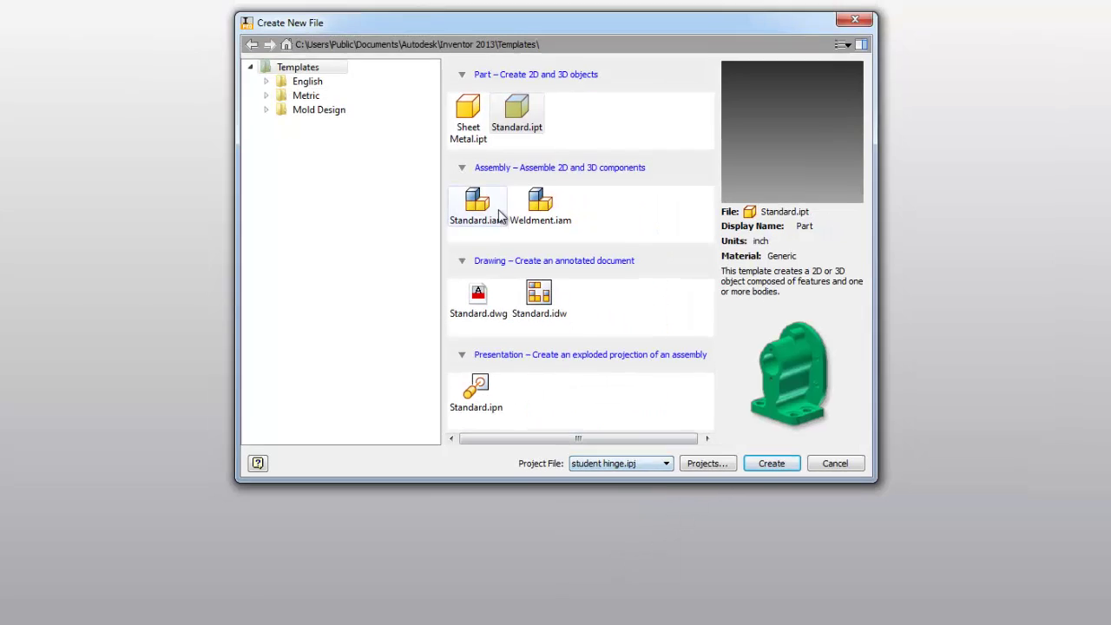
# Create a new part from the metric Standard (mm).ipt template.
pyautogui.click(350, 139)
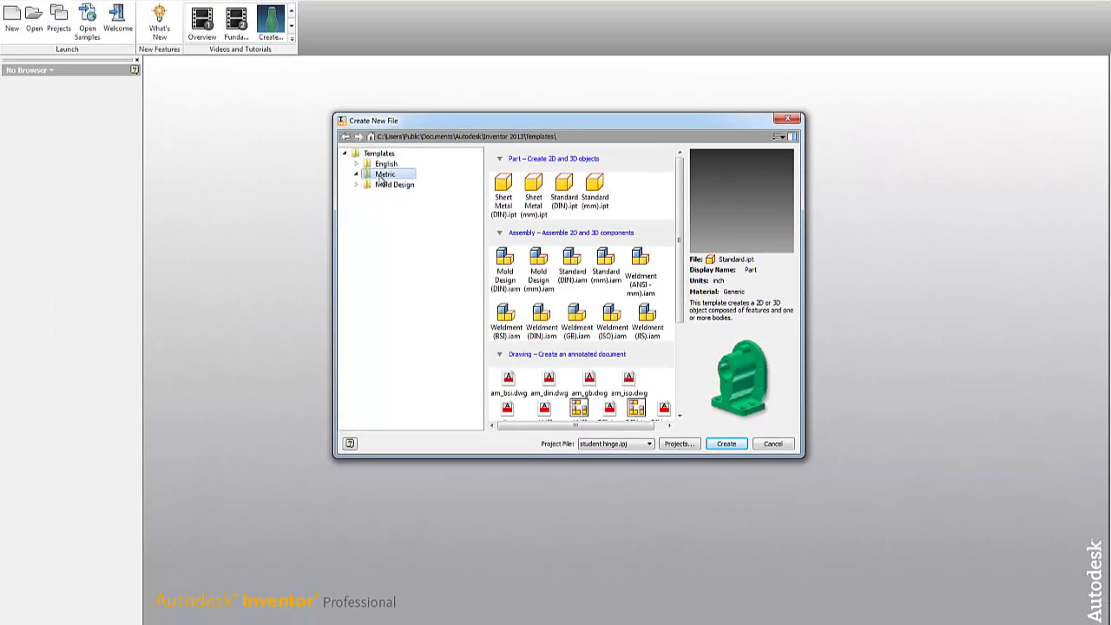
pyautogui.click(593, 193)
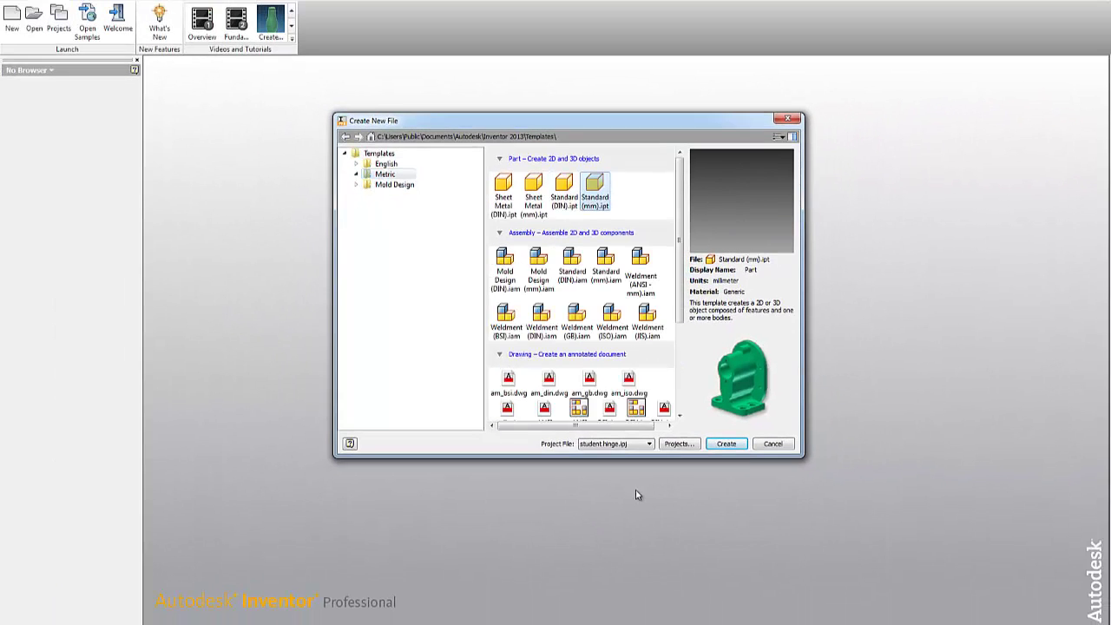
pyautogui.click(727, 444)
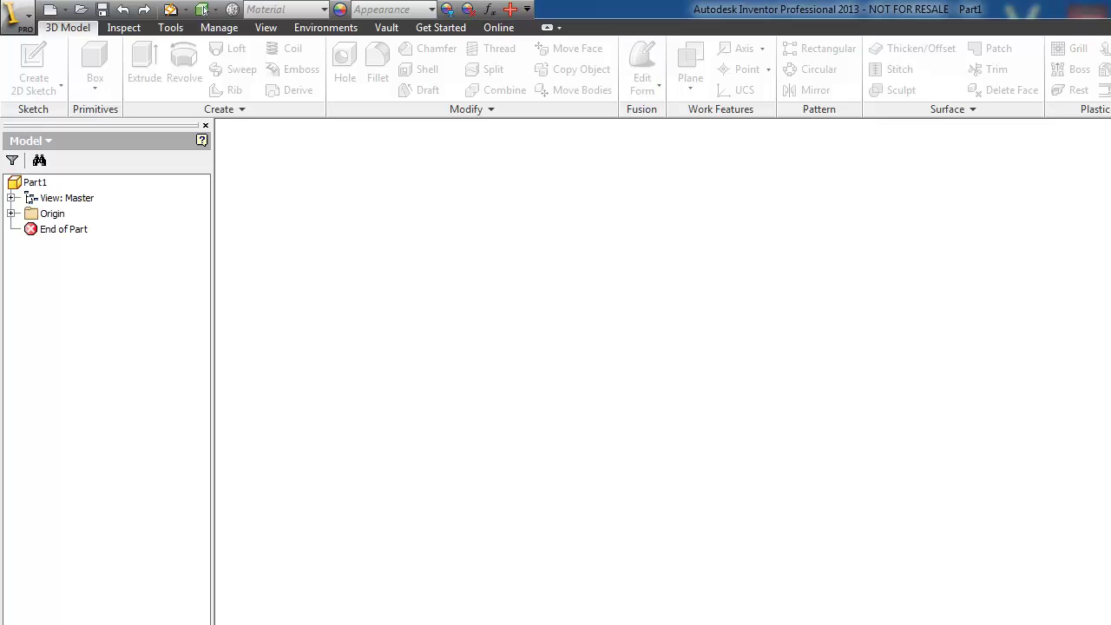
# Bring up the dwg1.pdf reference drawing and start a 2D sketch on the YZ plane.
pyautogui.hotkey('alt', 'Tab')
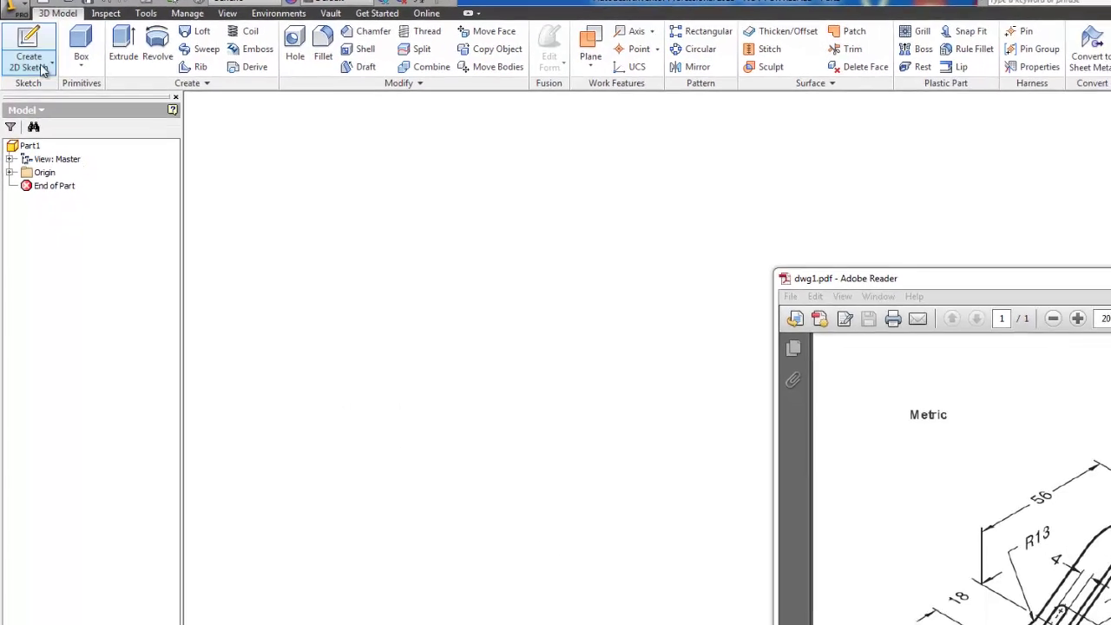
pyautogui.click(40, 66)
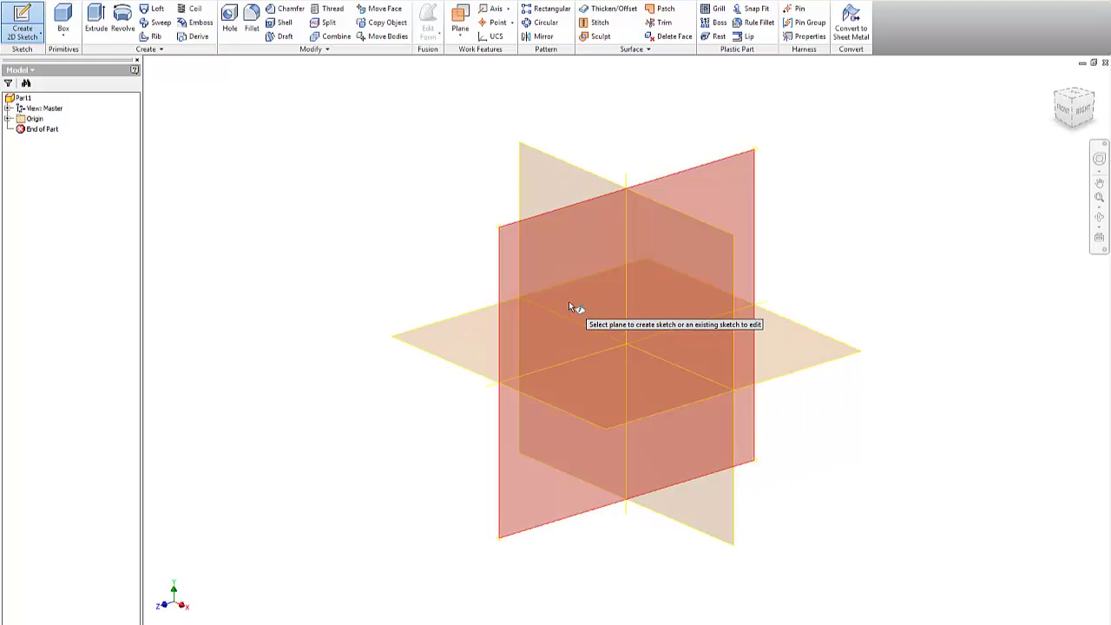
pyautogui.moveTo(570, 305)
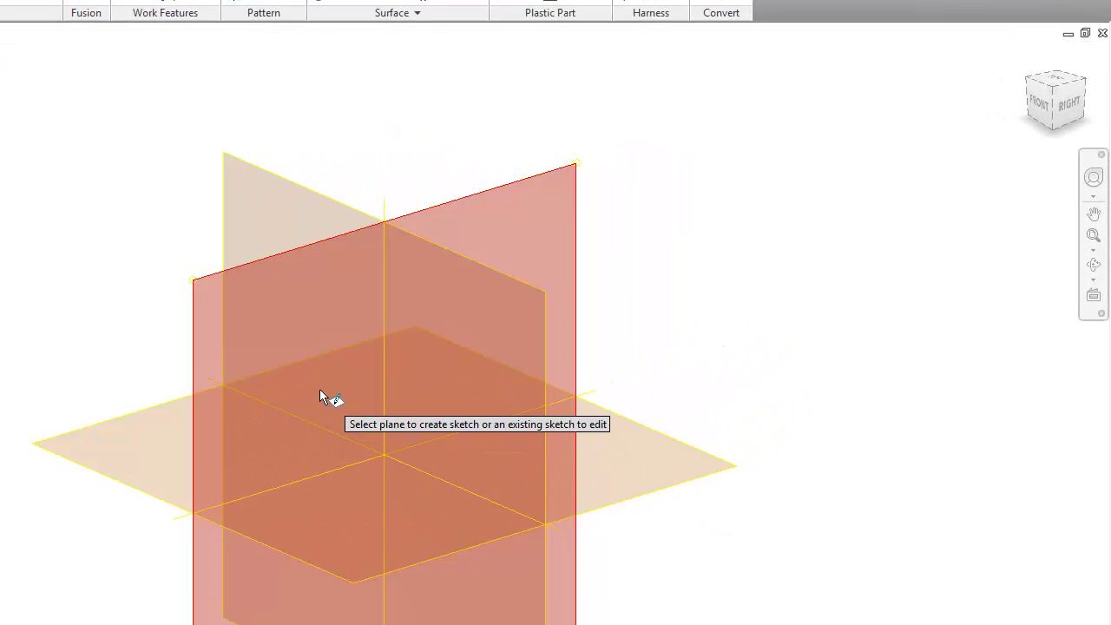
pyautogui.moveTo(319, 390)
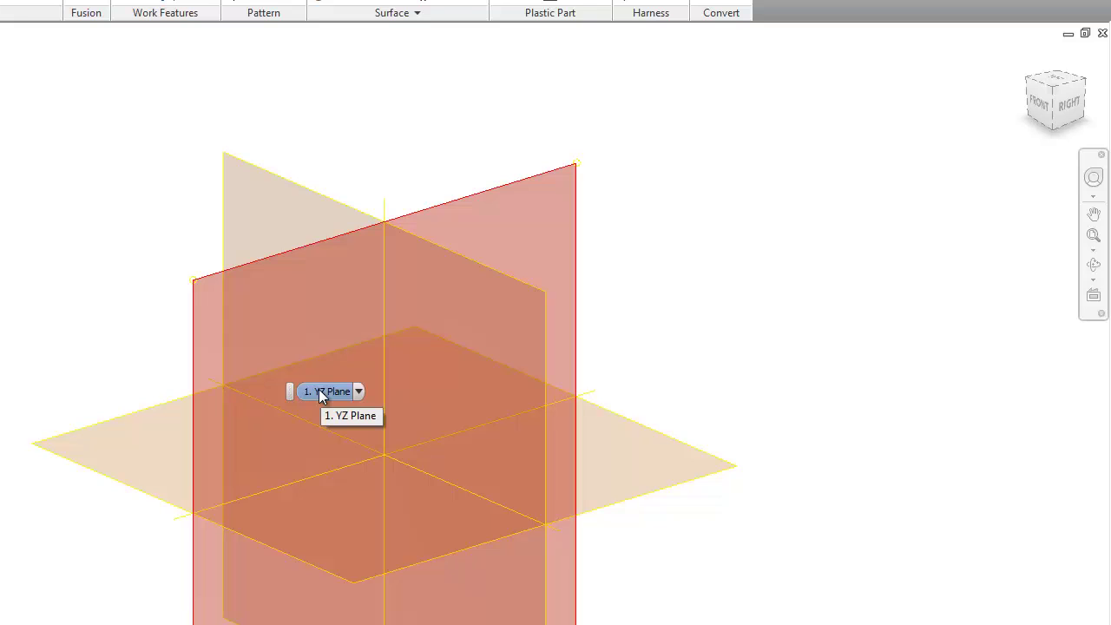
pyautogui.click(328, 392)
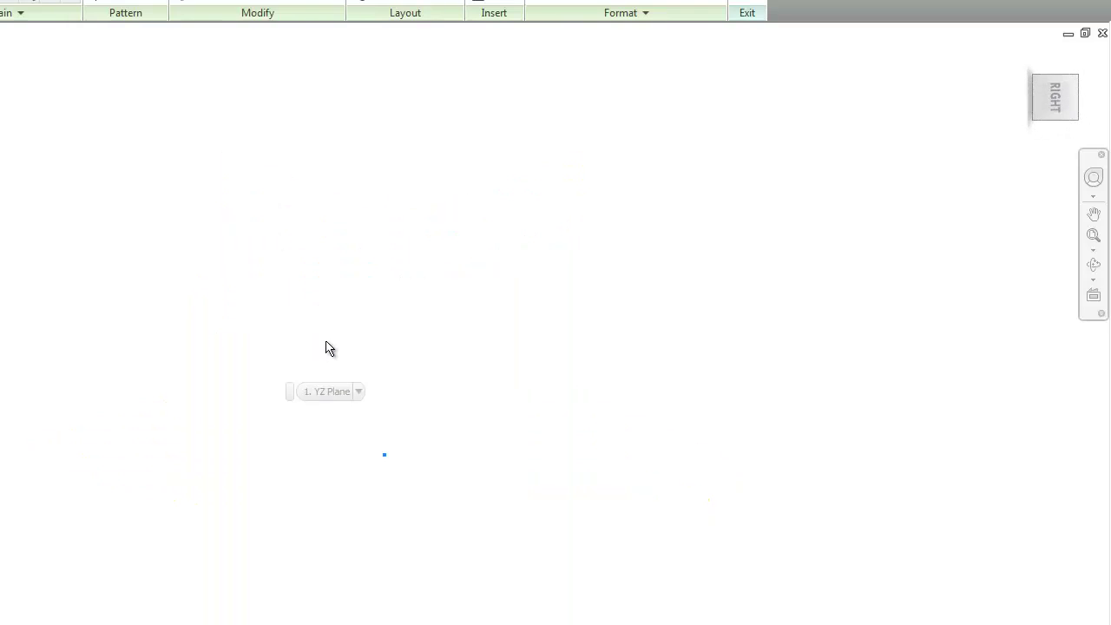
pyautogui.moveTo(1039, 95)
pyautogui.click(1089, 54)
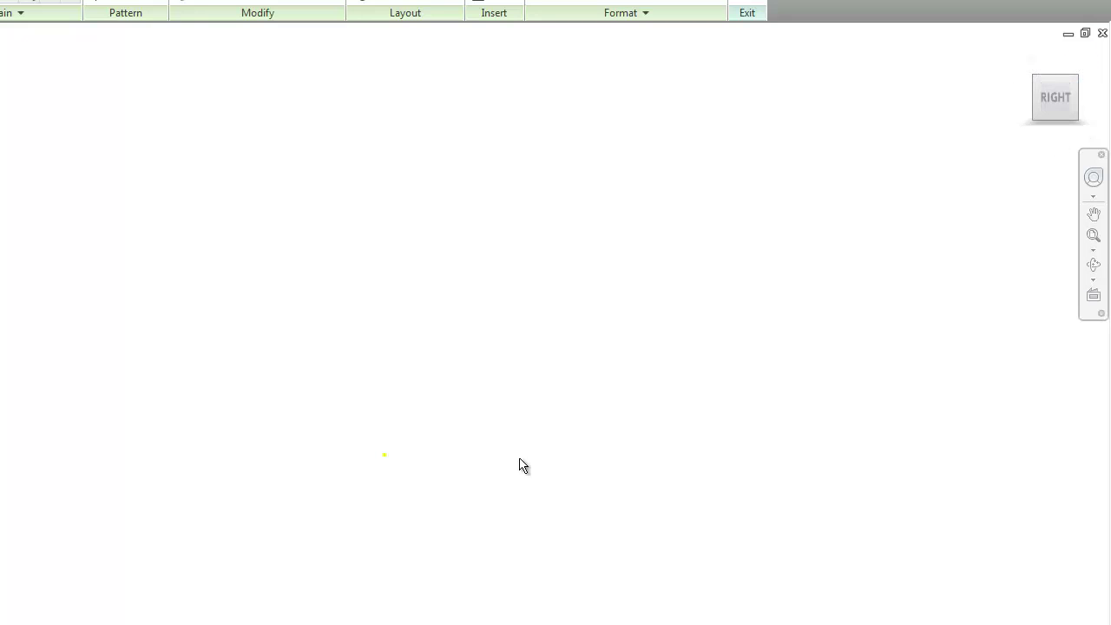
pyautogui.moveTo(1057, 103)
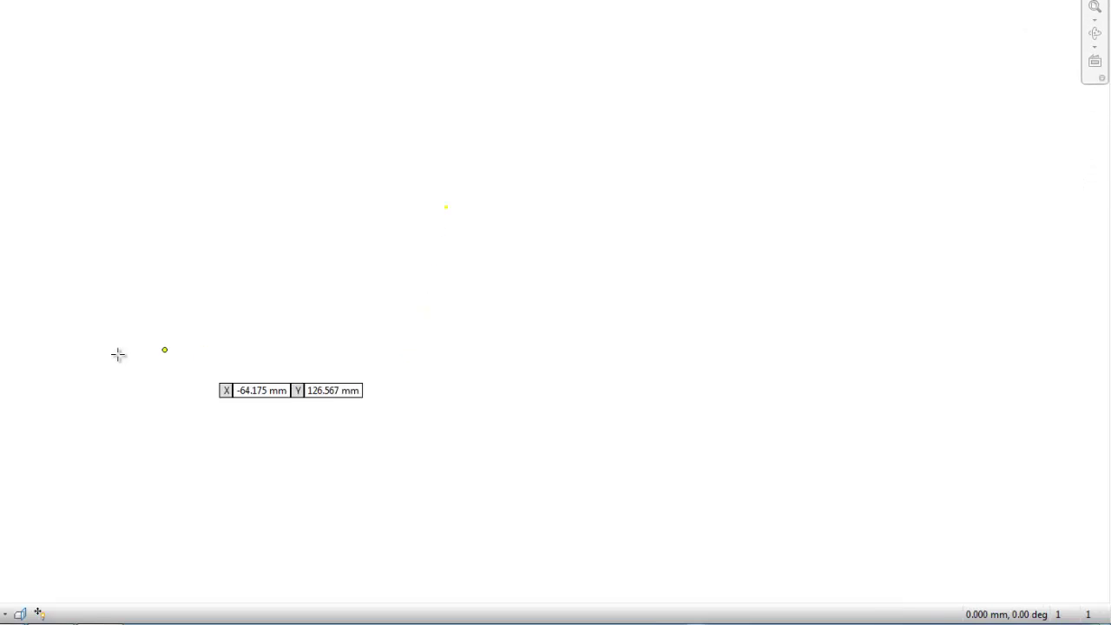
# Consult the dwg1.pdf drawing in Adobe Reader and draw the bracket's first horizontal line starting at the sketch origin.
pyautogui.click(69, 624)
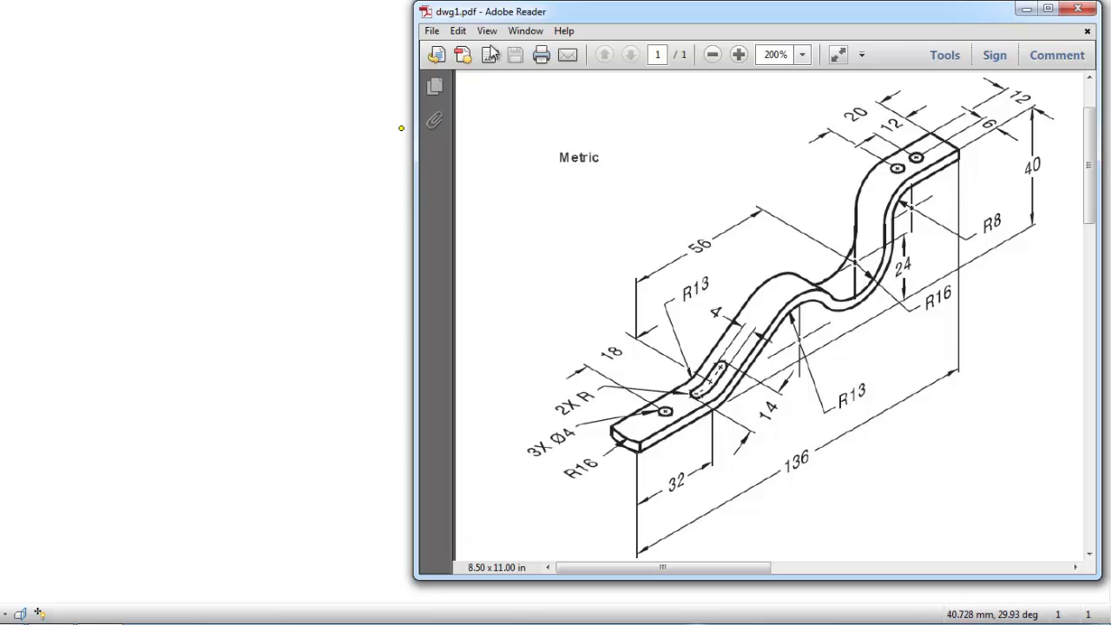
pyautogui.moveTo(581, 14); pyautogui.dragTo(700, 161)
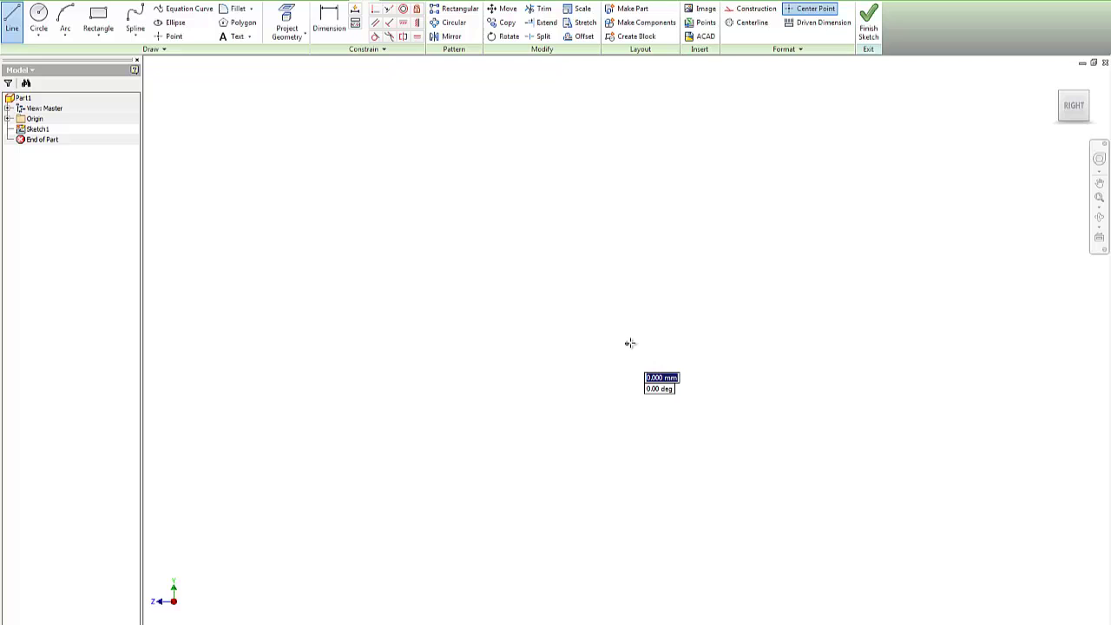
pyautogui.click(626, 343)
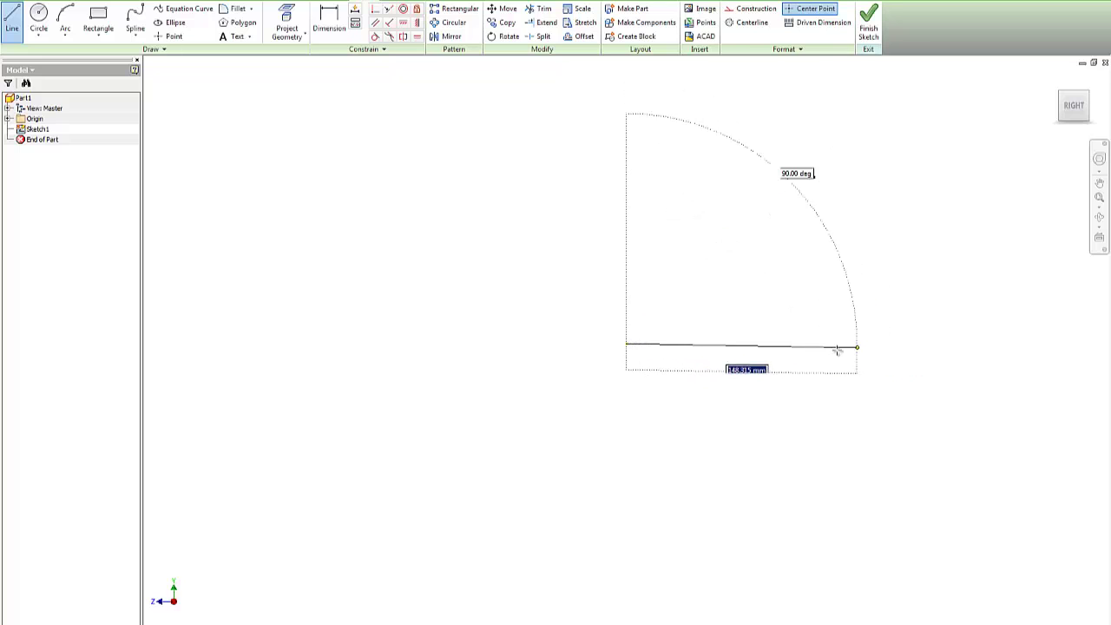
pyautogui.click(799, 344)
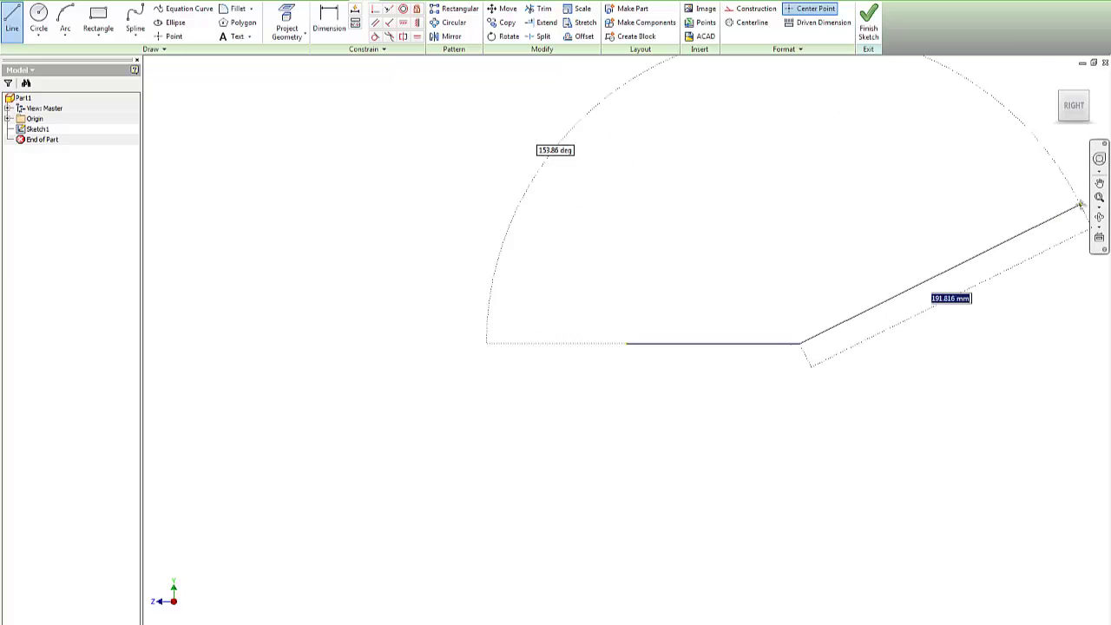
# Draw a sloping line about 69 mm long rising from the free end of the horizontal line, at about 125 degrees to it.
pyautogui.click(1099, 183)
pyautogui.moveTo(1002, 262); pyautogui.dragTo(573, 275)
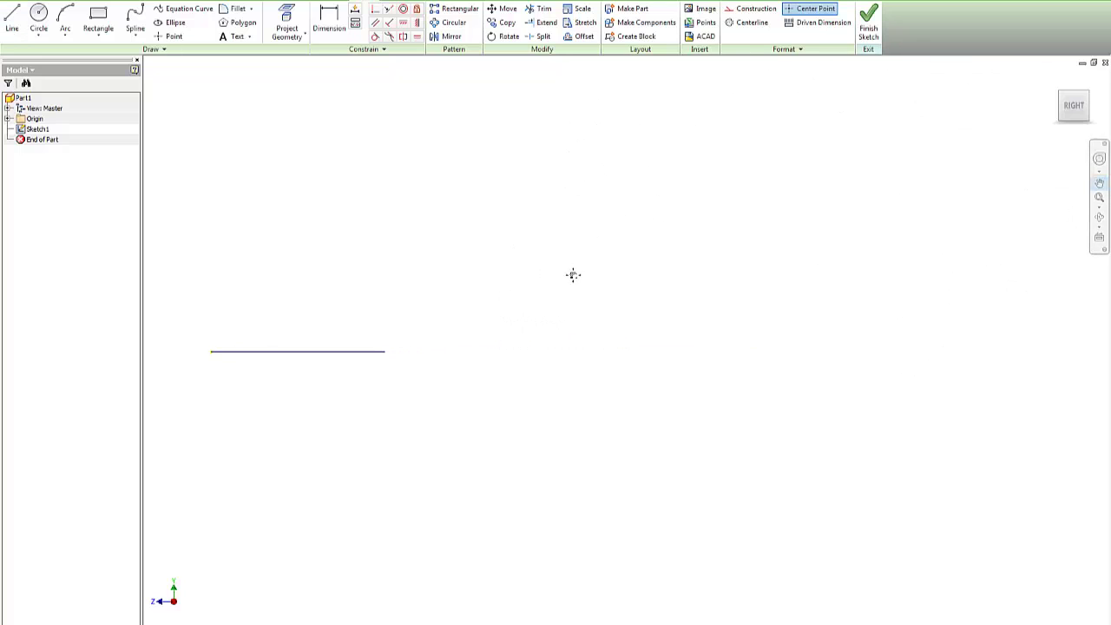
pyautogui.click(464, 624)
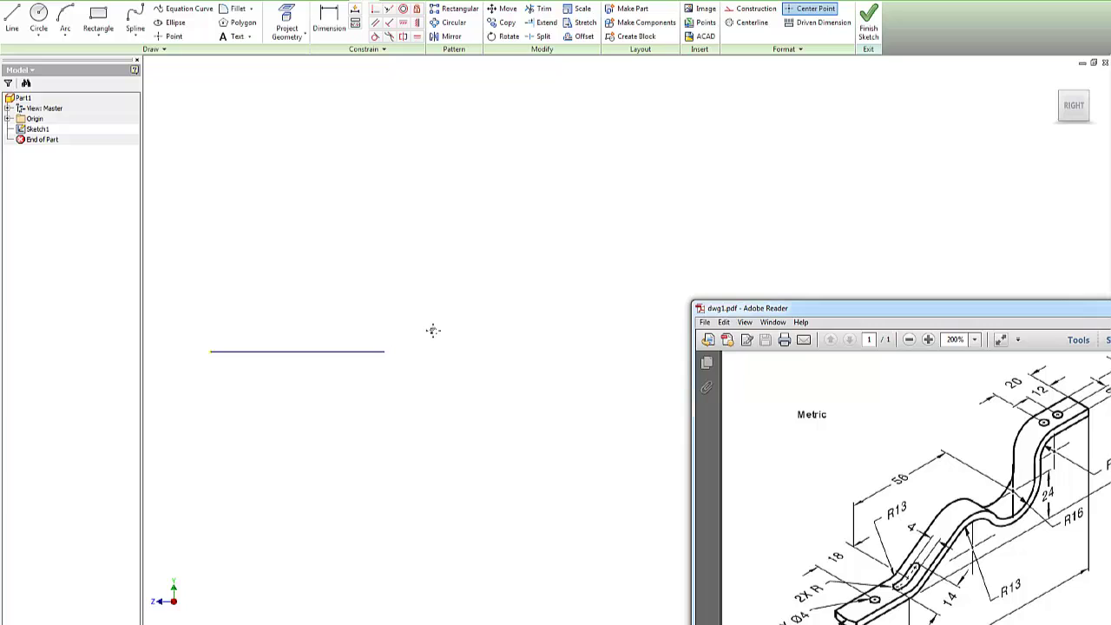
pyautogui.hotkey('alt', 'Tab')
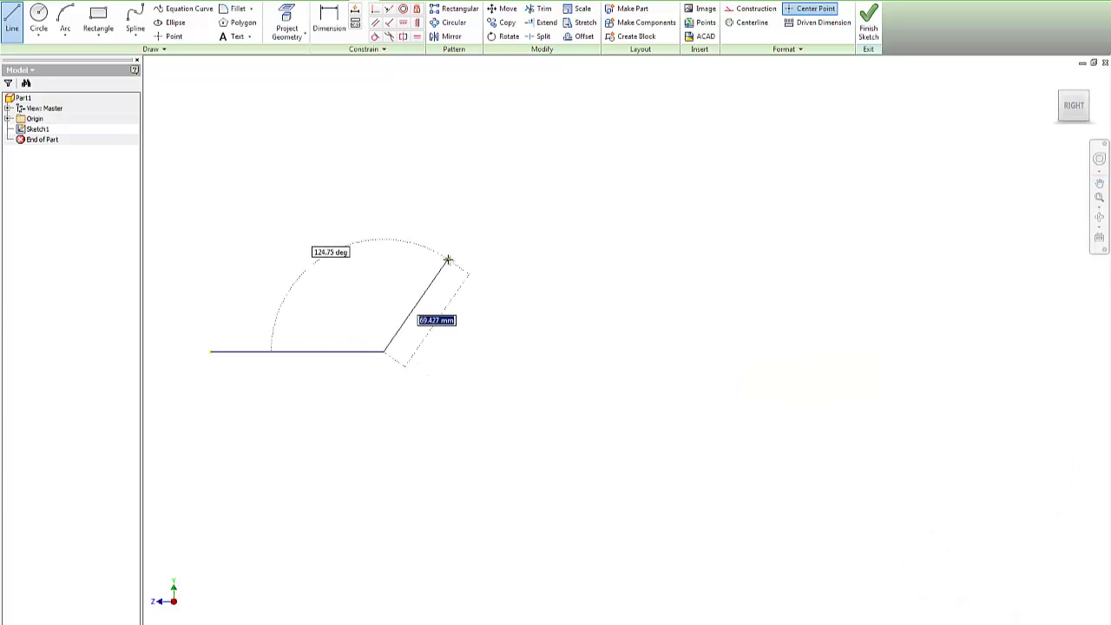
pyautogui.click(448, 260)
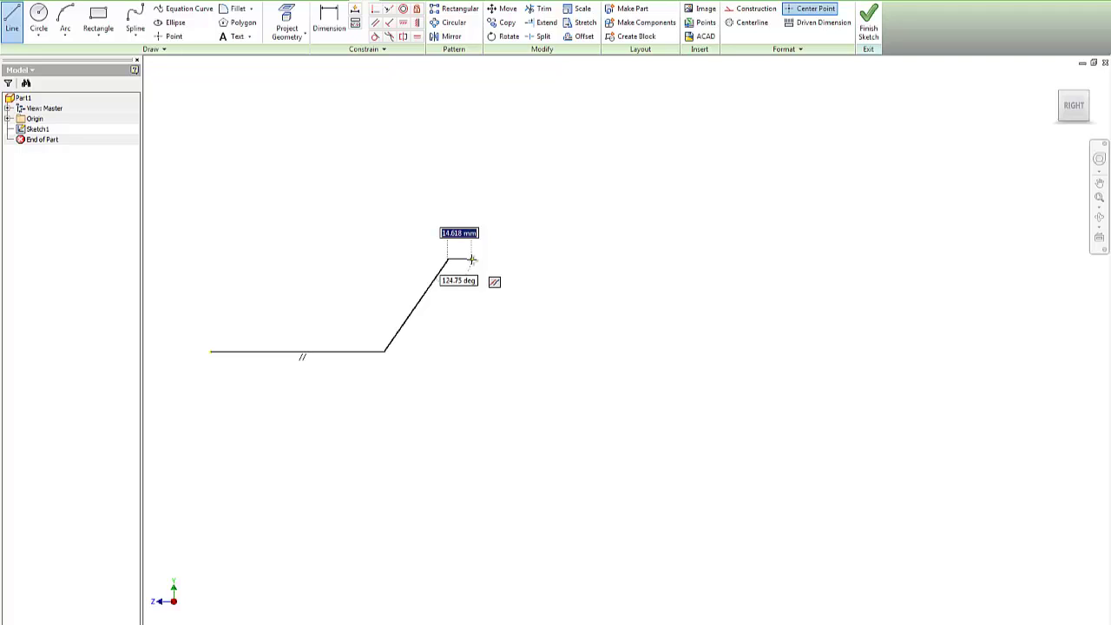
pyautogui.press('Escape')
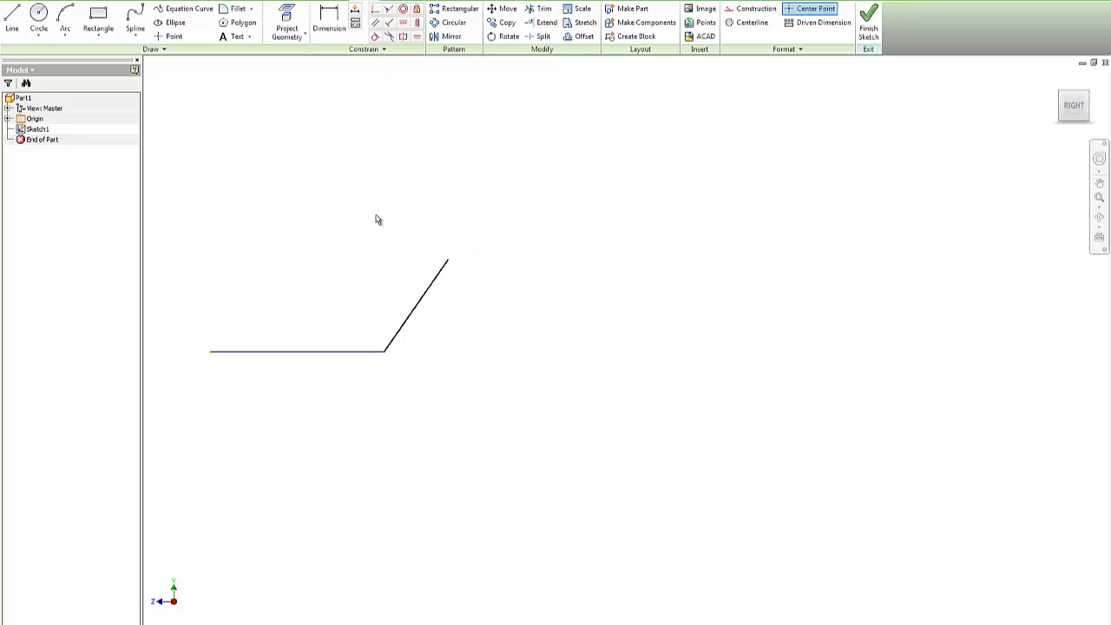
# Sketch a circle about 94 mm in diameter near the upper end of the sloping line and make it tangent to that line.
pyautogui.click(39, 18)
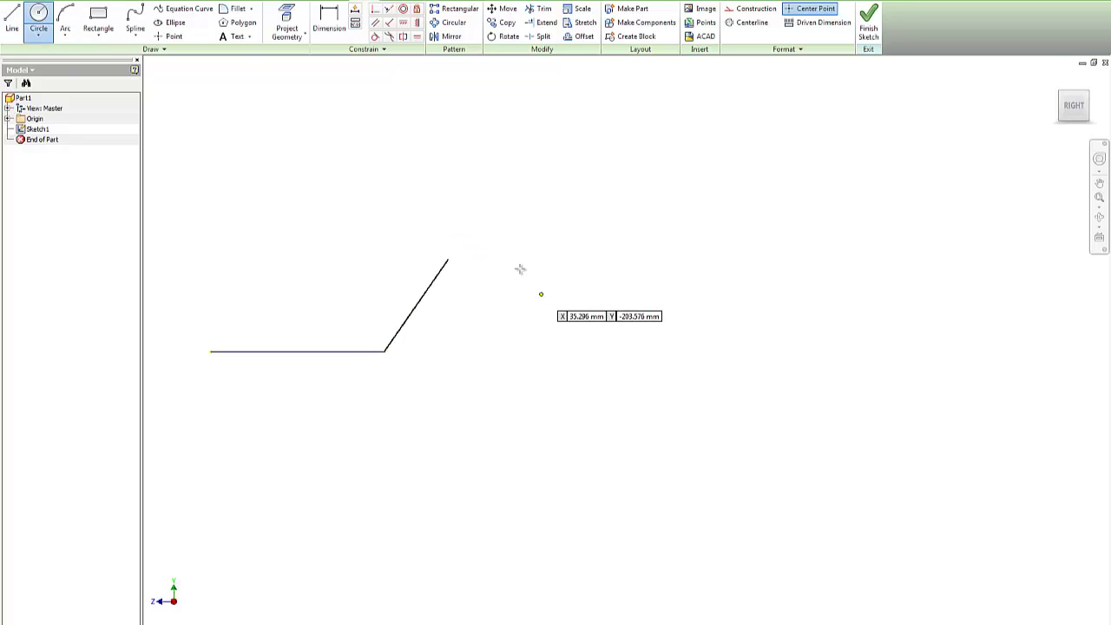
pyautogui.click(506, 274)
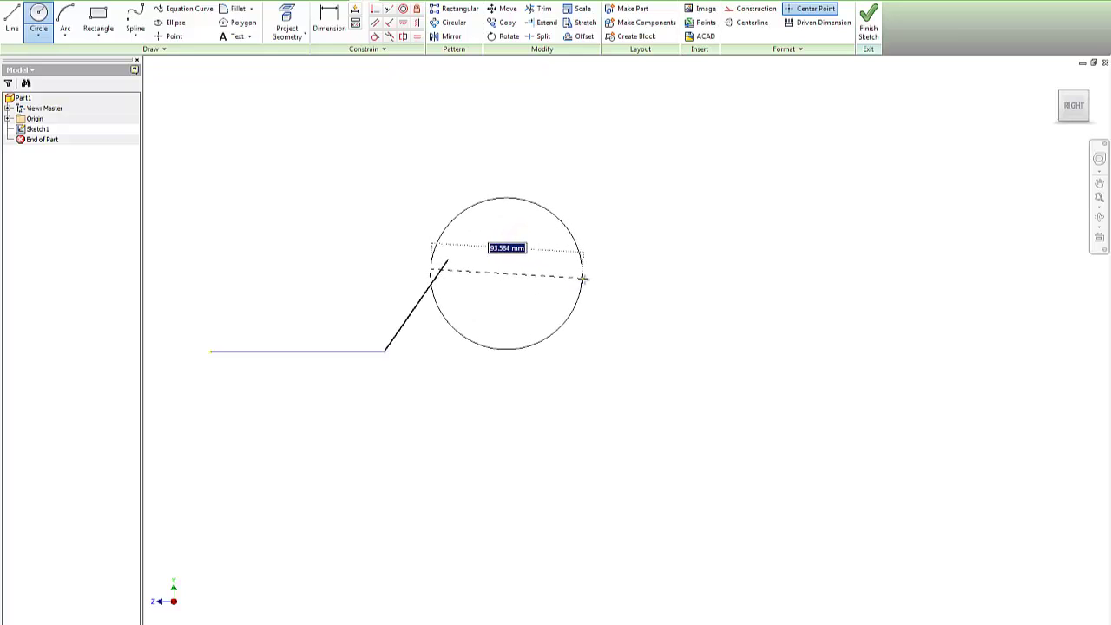
pyautogui.click(582, 276)
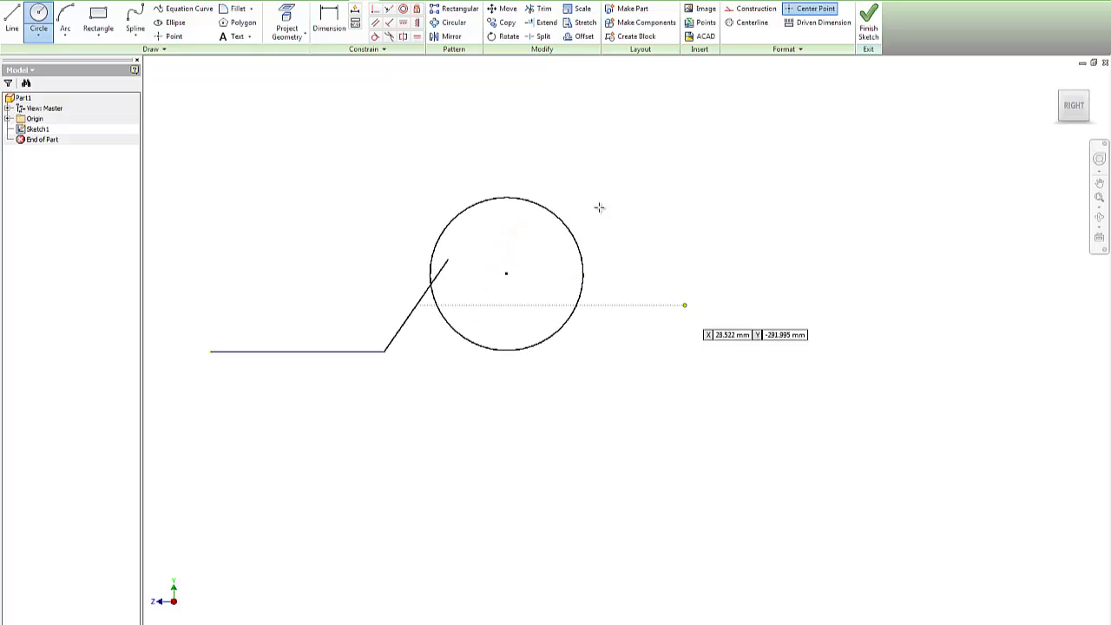
pyautogui.click(375, 38)
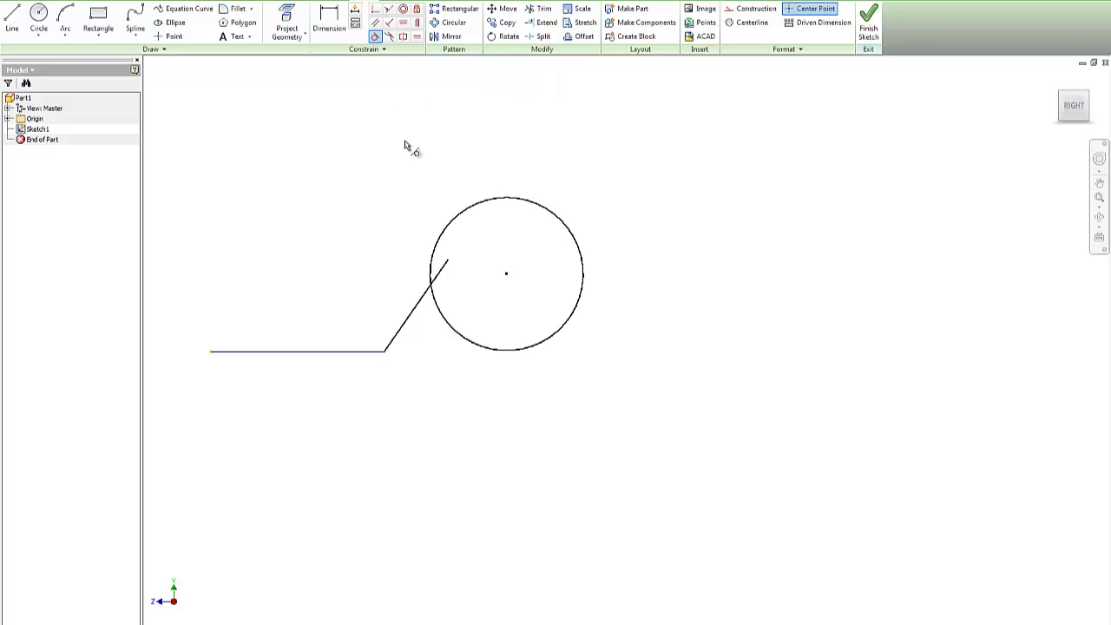
pyautogui.click(432, 282)
pyautogui.click(427, 294)
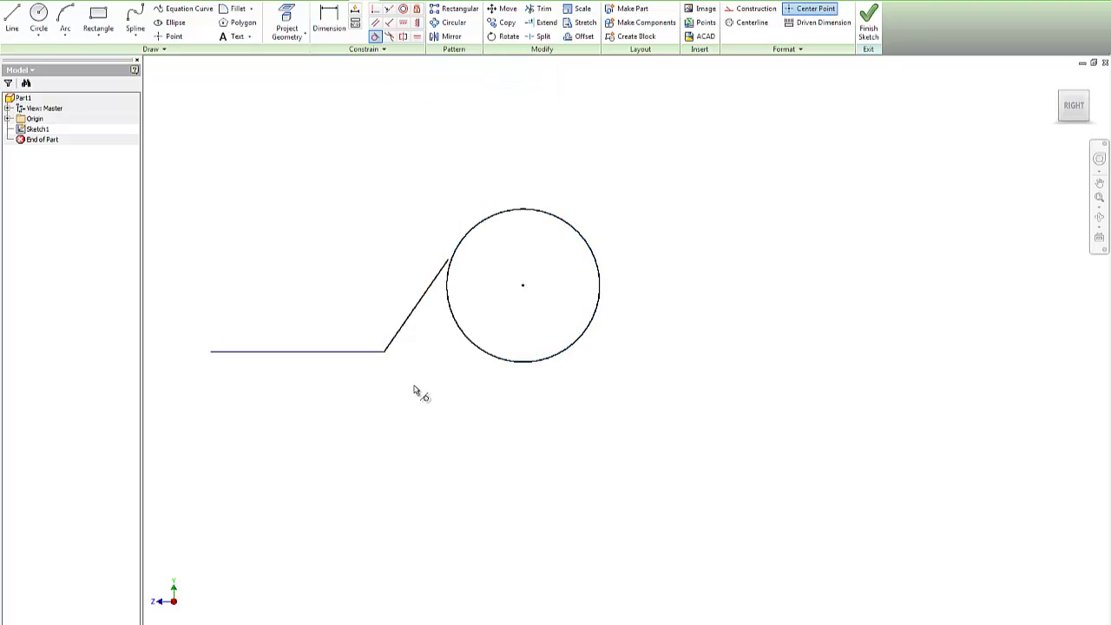
# Extend the upper end of the sloping line to meet the circle.
pyautogui.scroll(-2, 457, 264)
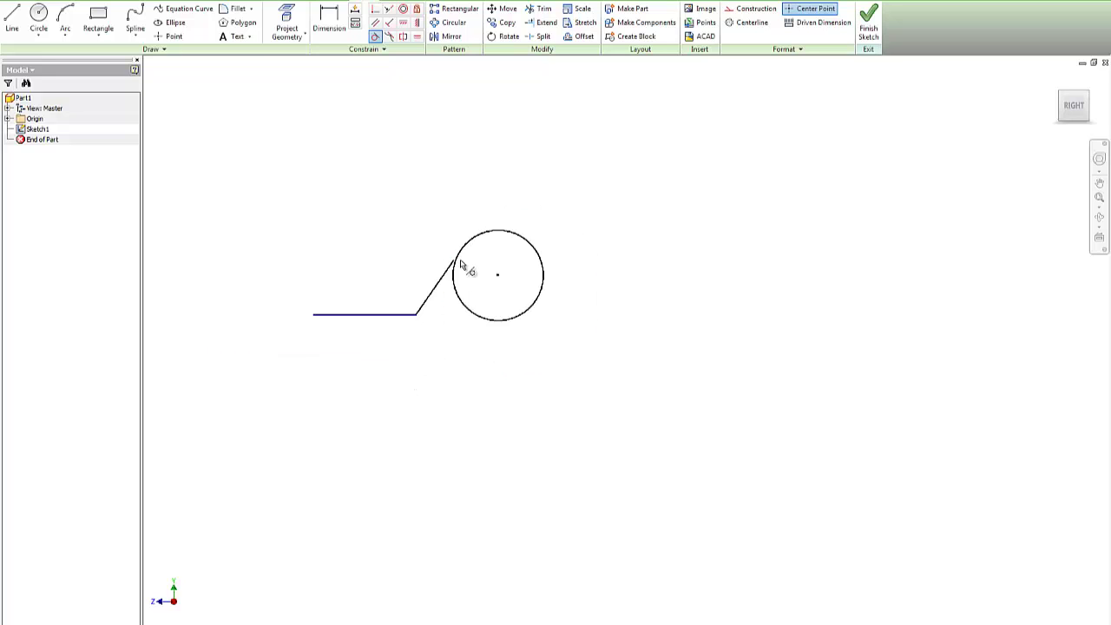
pyautogui.scroll(10, 457, 265)
pyautogui.scroll(-6, 457, 265)
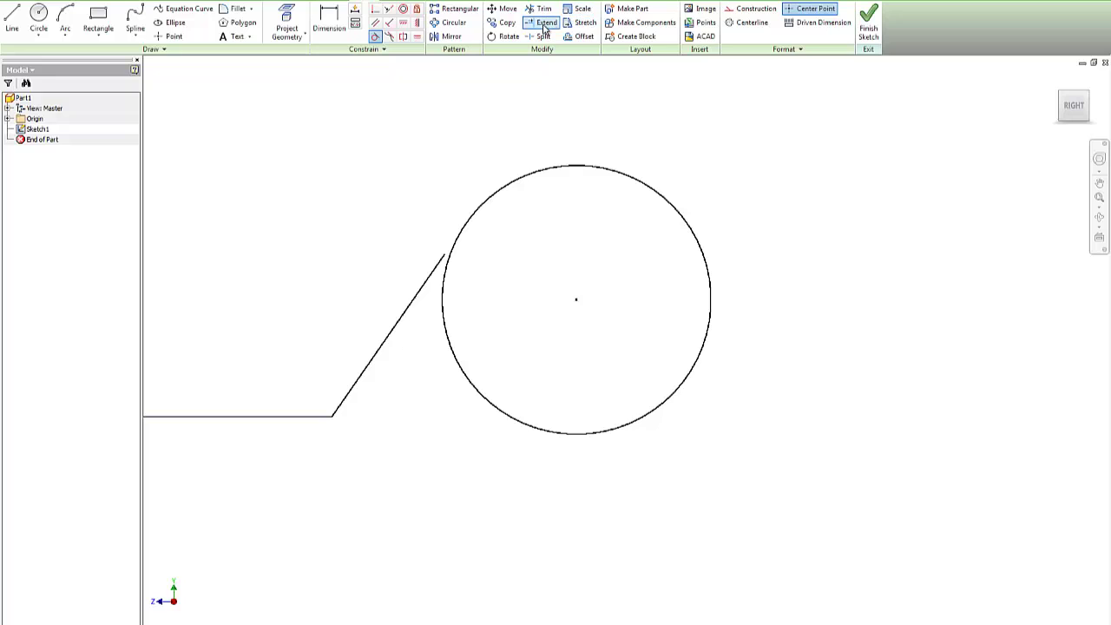
pyautogui.click(447, 250)
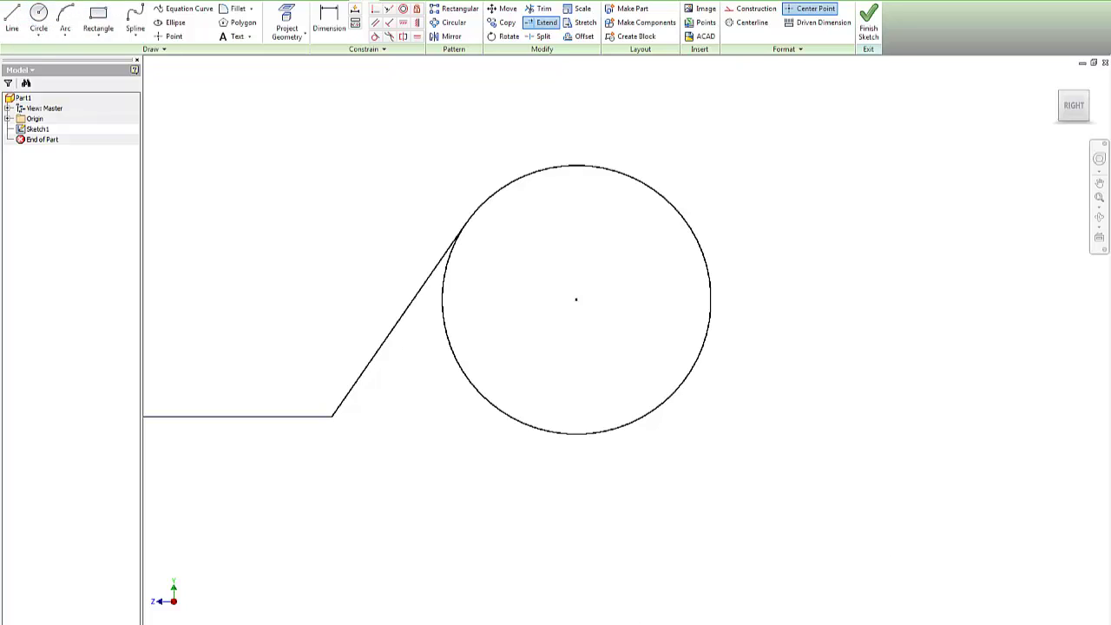
# Draw a vertical line about 75 mm long up from the circle's outer quadrant, and a horizontal line outward from its upper end.
pyautogui.hotkey('alt', 'Tab')
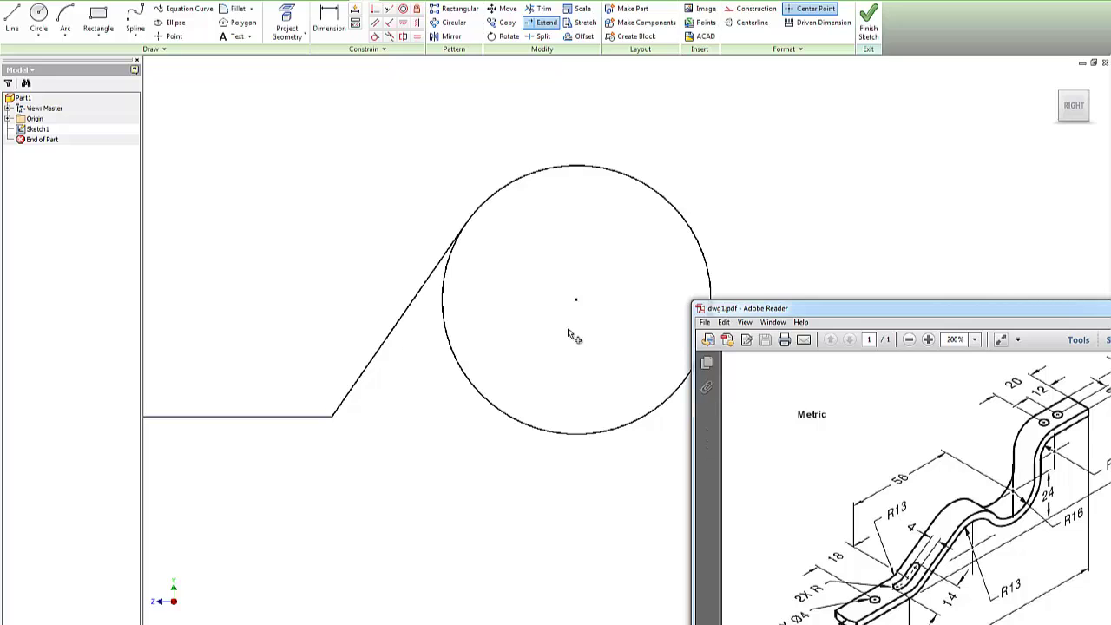
pyautogui.click(12, 19)
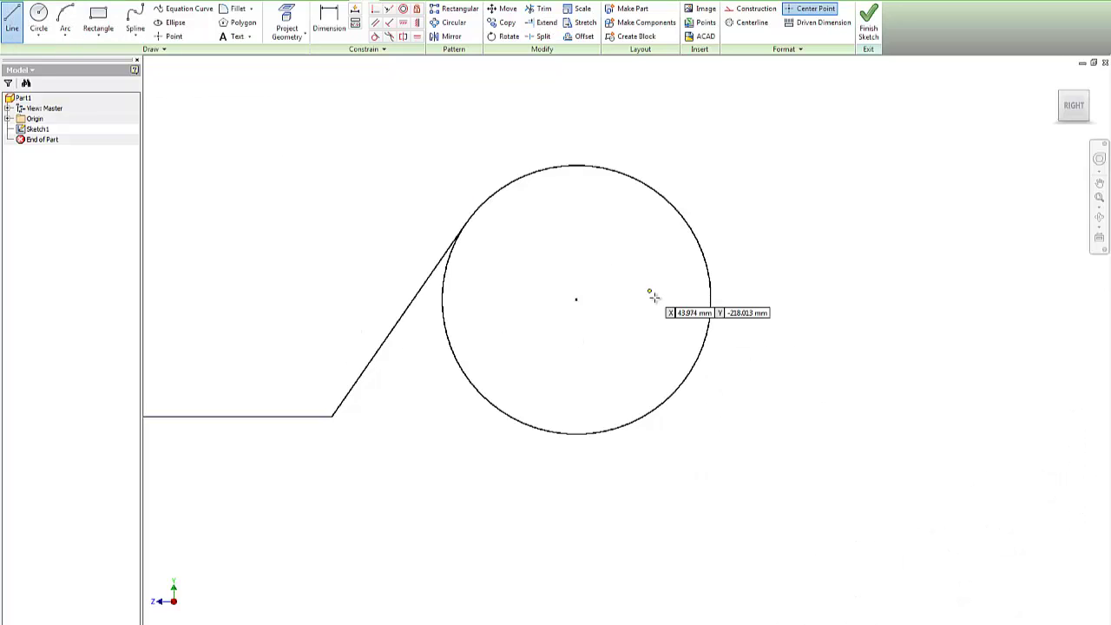
pyautogui.click(711, 300)
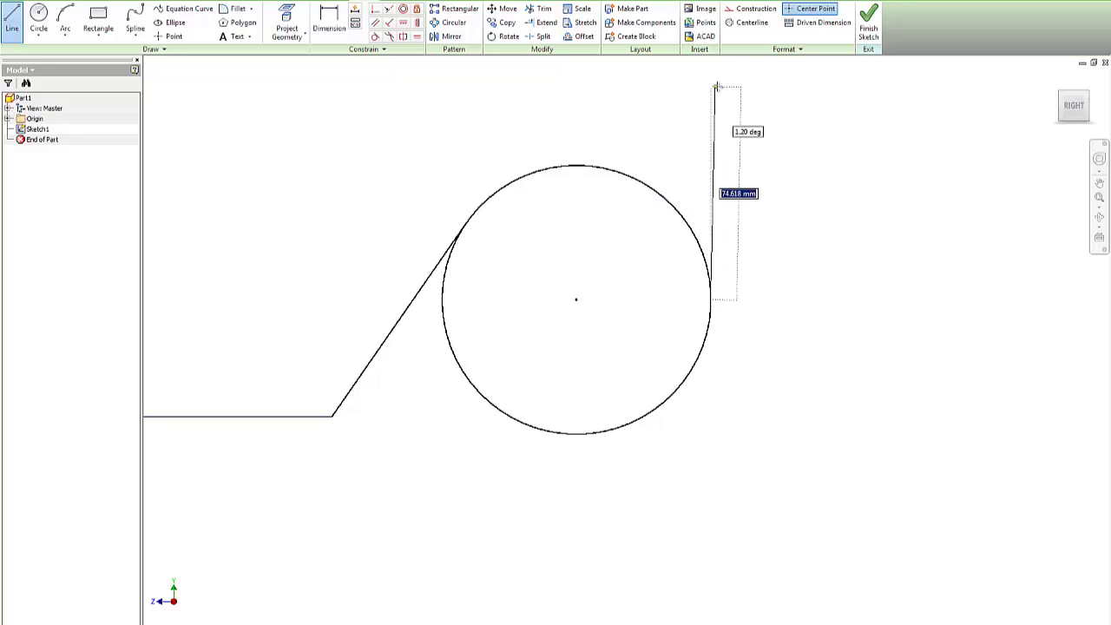
pyautogui.click(711, 84)
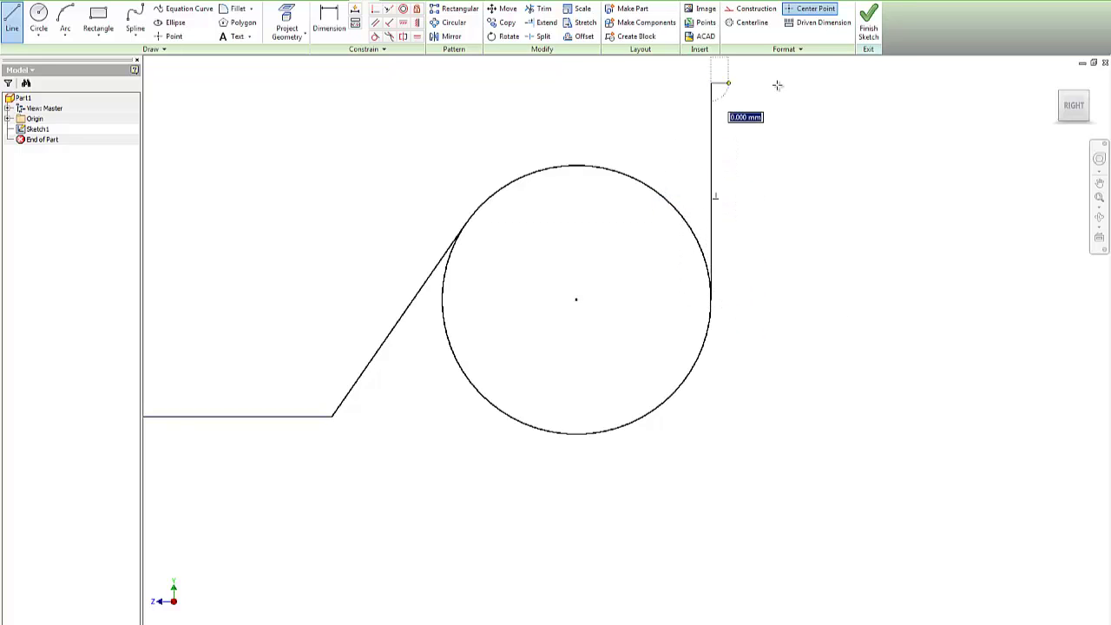
pyautogui.rightClick(1000, 84)
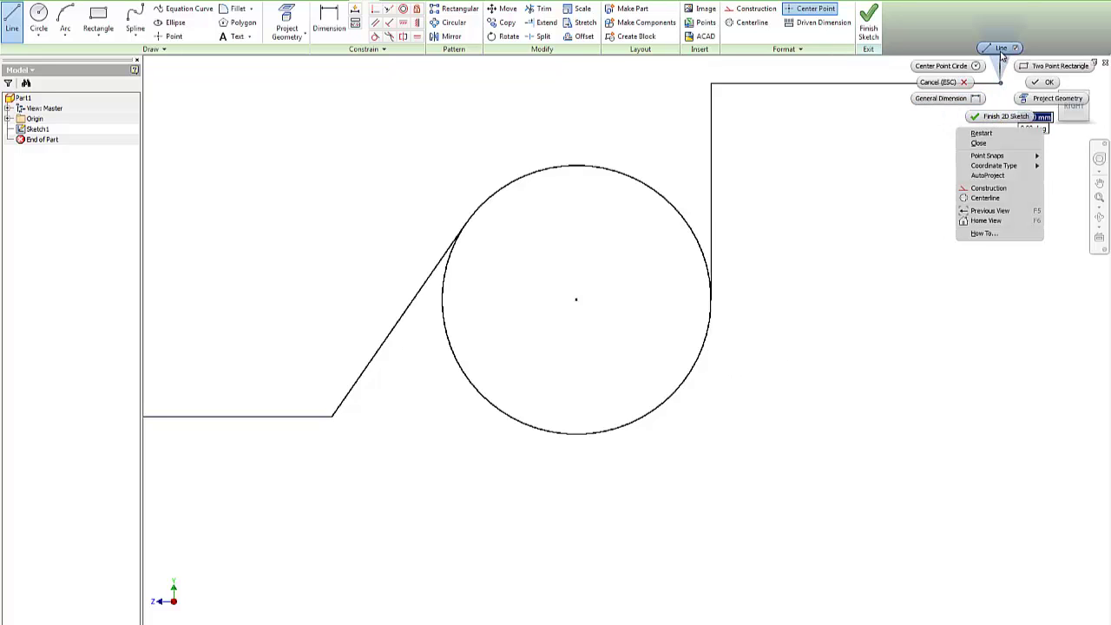
pyautogui.click(1002, 50)
# Trim away the circle's lower portion between the sloping line and the vertical line, keeping the upper arc.
pyautogui.scroll(3, 795, 231)
pyautogui.scroll(-5, 796, 231)
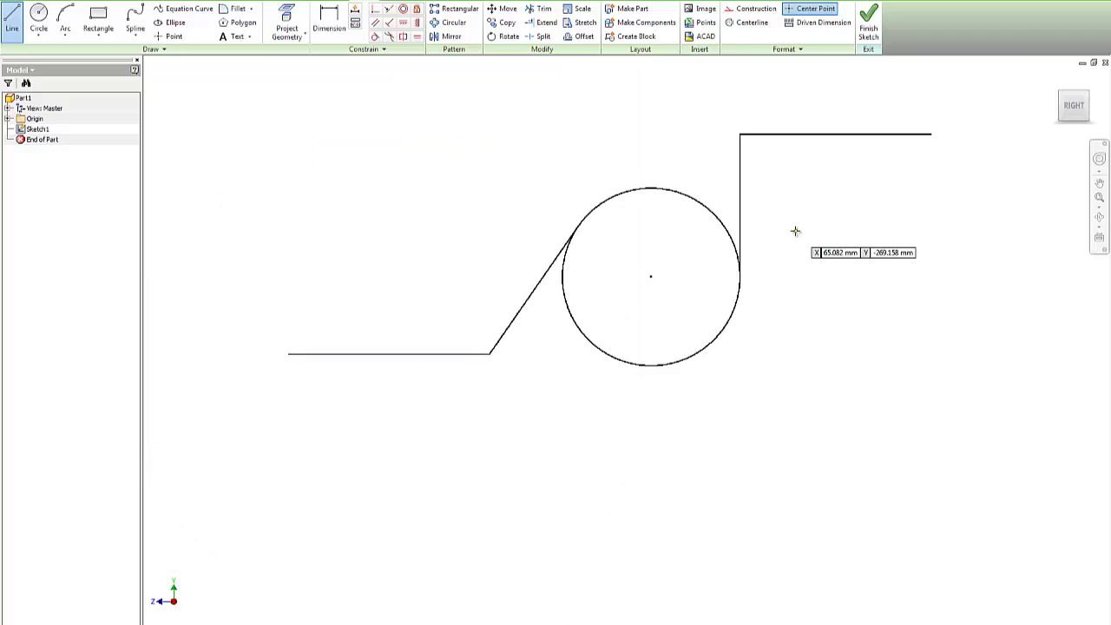
pyautogui.scroll(3, 742, 300)
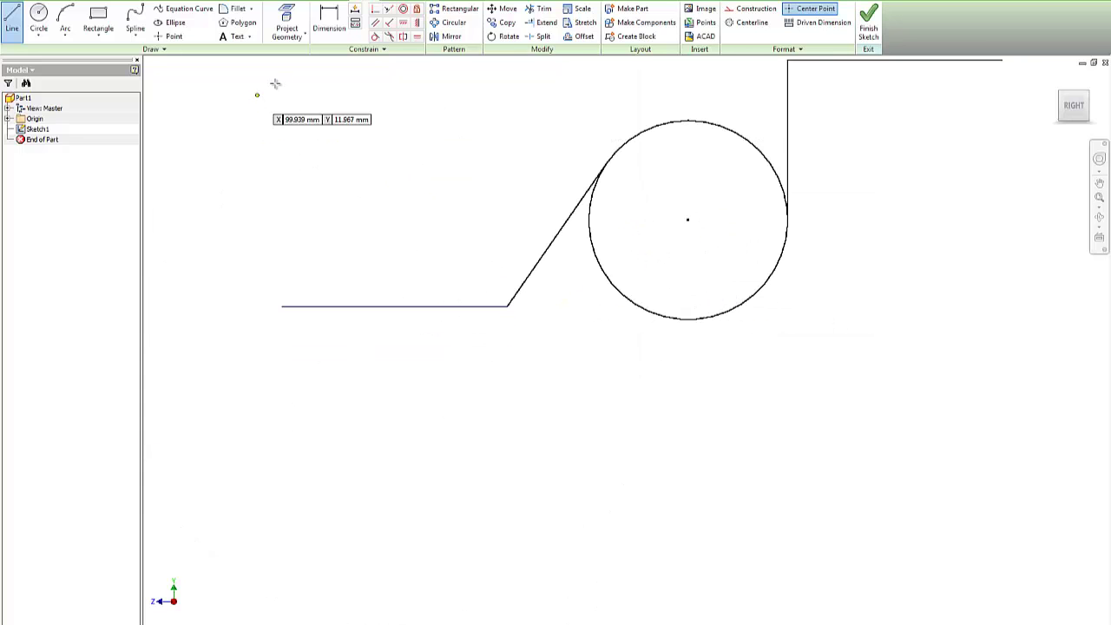
pyautogui.click(539, 9)
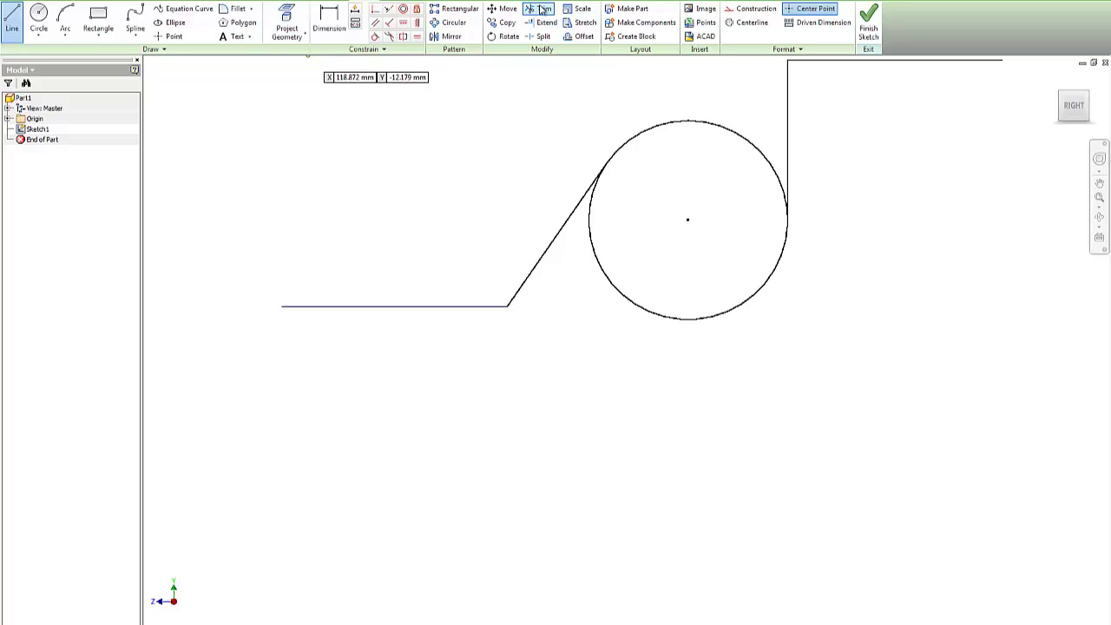
pyautogui.click(595, 227)
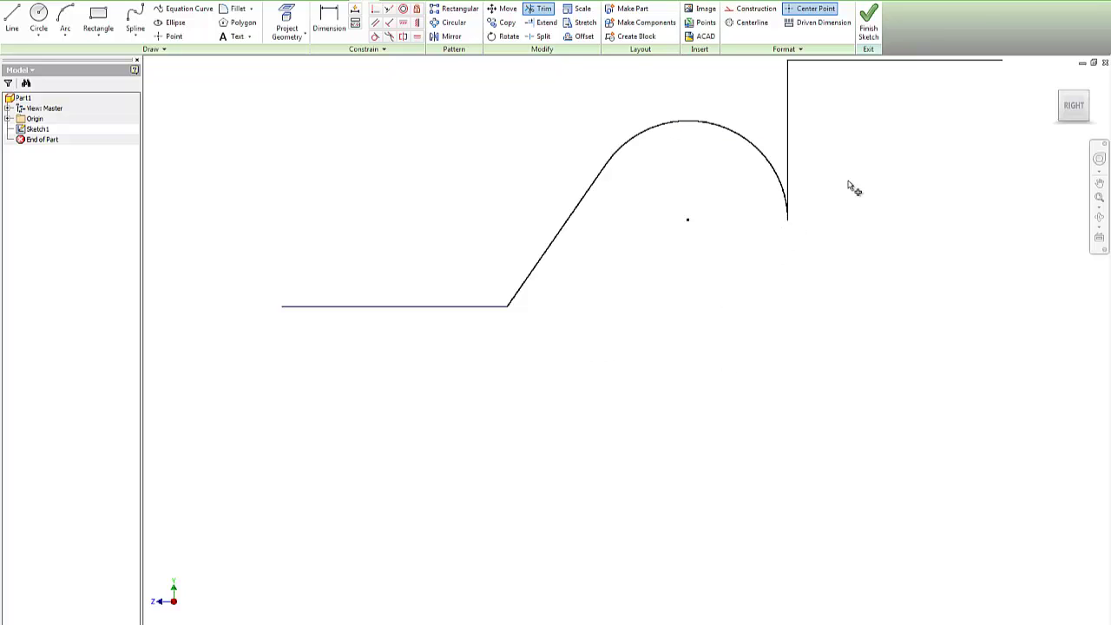
# Fillet the corner between the arc and the vertical line with a 6.4 mm radius.
pyautogui.scroll(3, 825, 199)
pyautogui.scroll(-1, 816, 207)
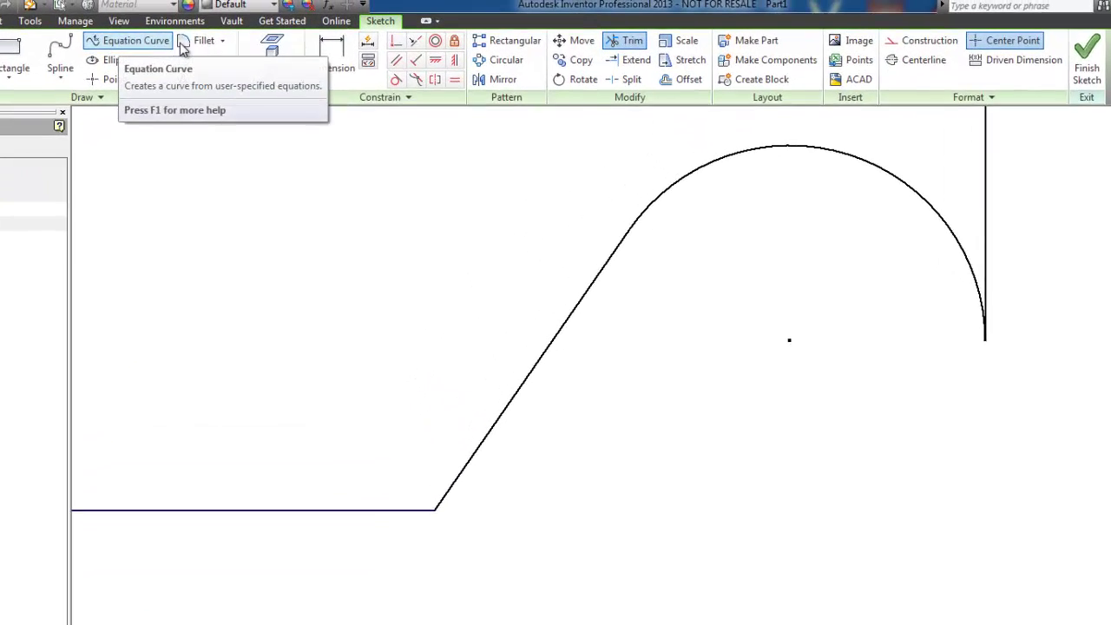
pyautogui.click(185, 50)
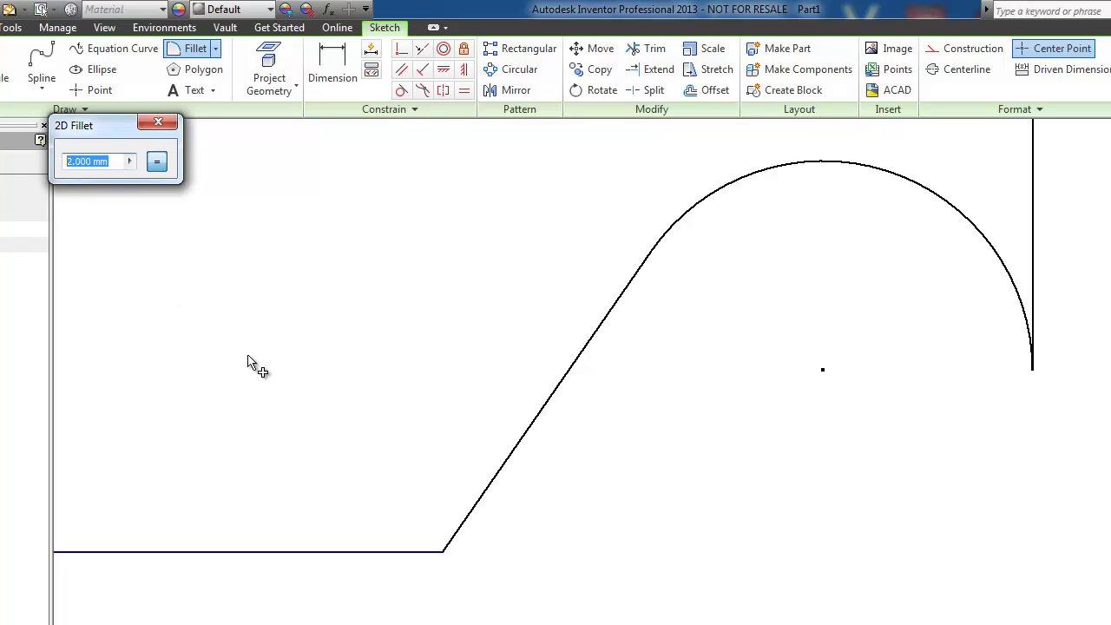
pyautogui.write('6.4')
pyautogui.press('Escape')
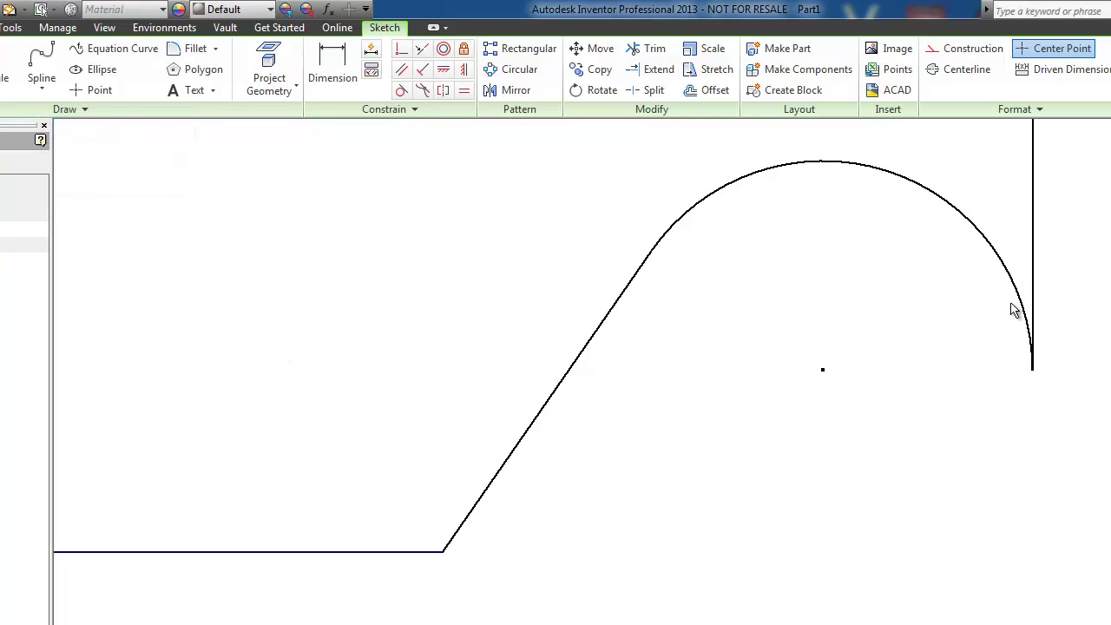
pyautogui.click(1030, 313)
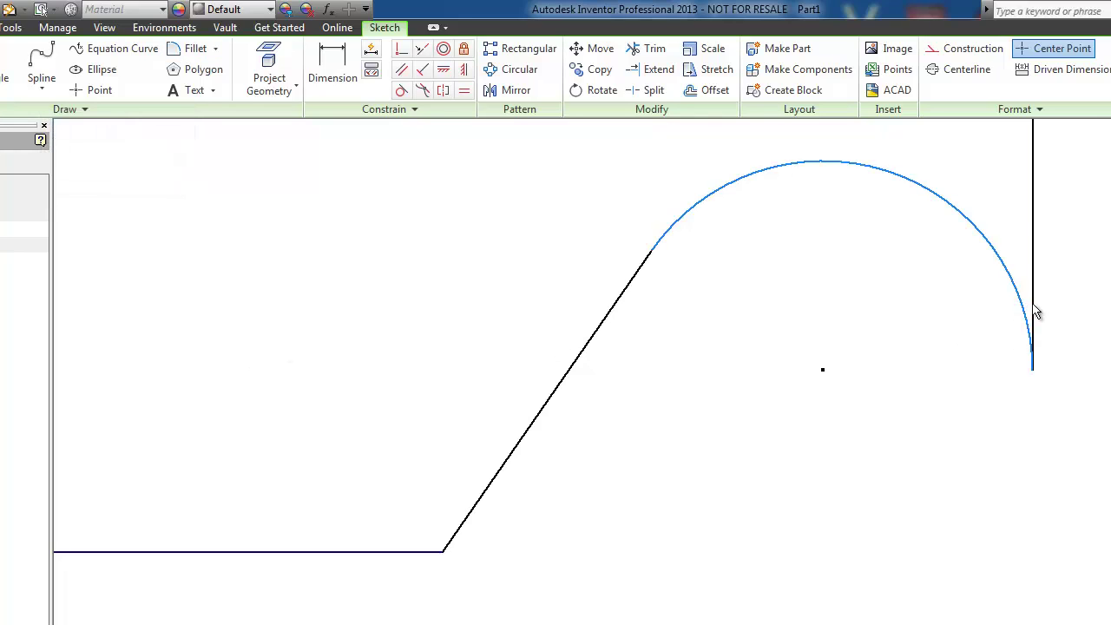
pyautogui.click(183, 50)
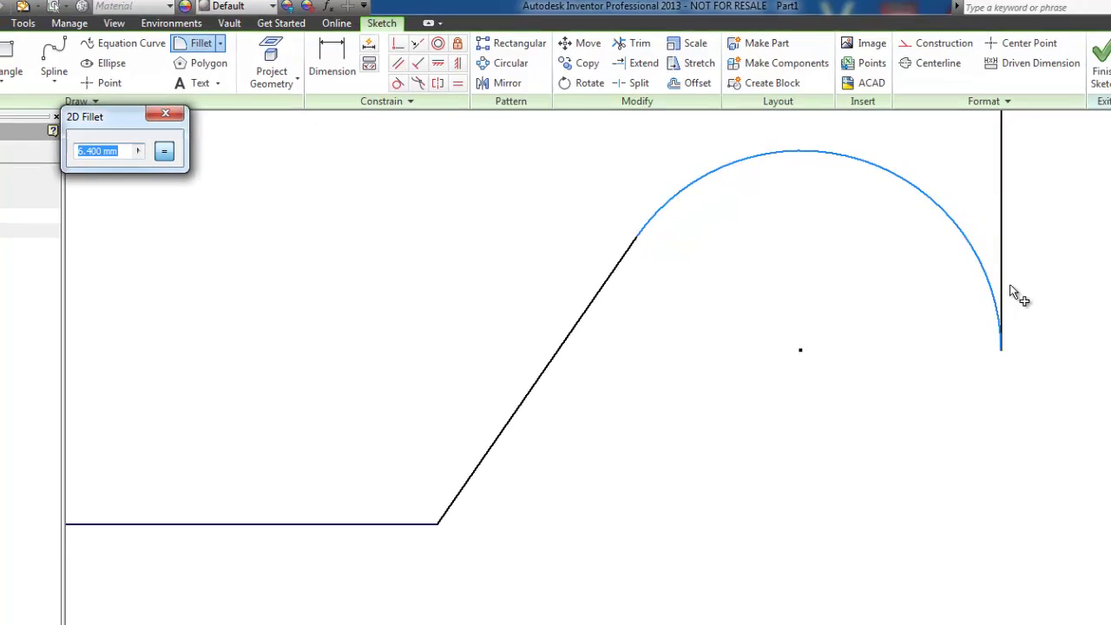
pyautogui.click(1005, 293)
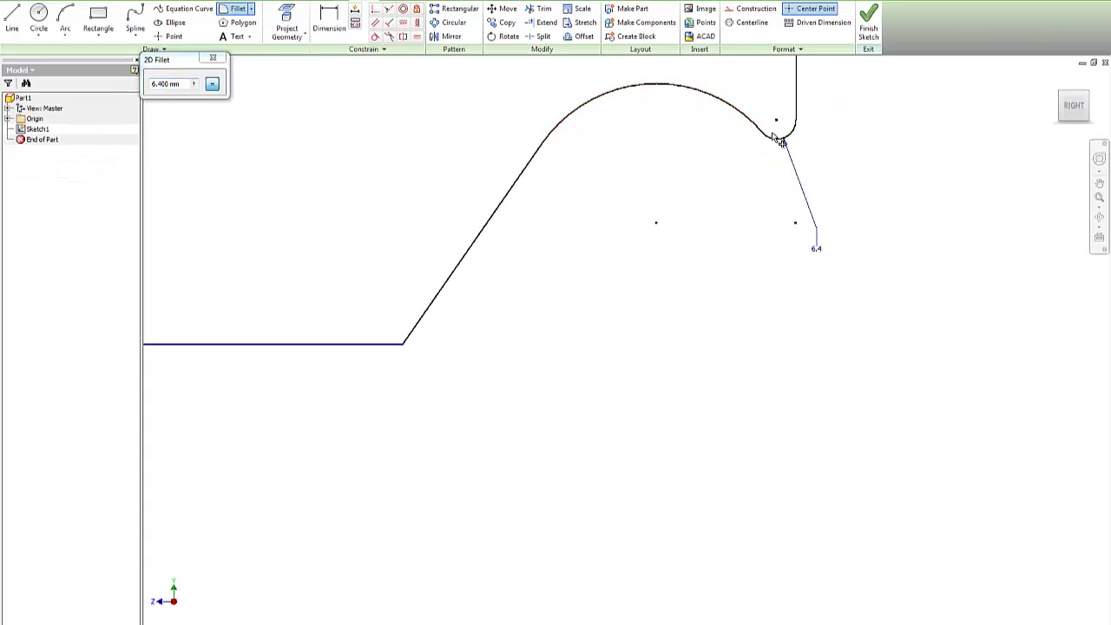
# Offset the whole profile chain about 8.7 mm to its lower side to form the strap thickness.
pyautogui.scroll(-3, 792, 217)
pyautogui.scroll(5, 792, 217)
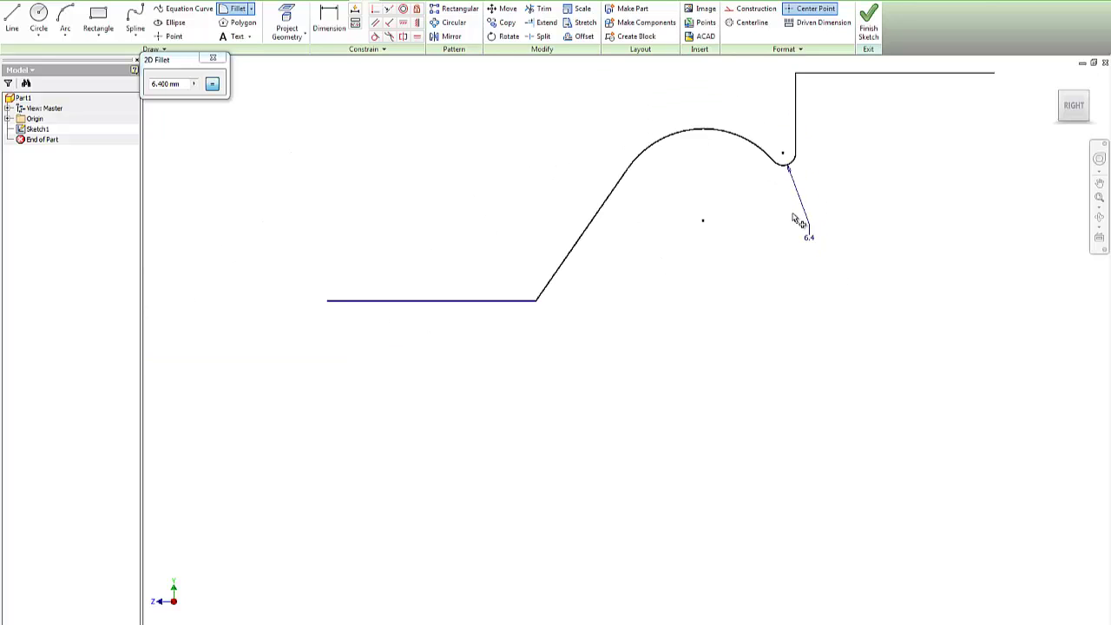
pyautogui.scroll(3, 795, 219)
pyautogui.scroll(-4, 657, 258)
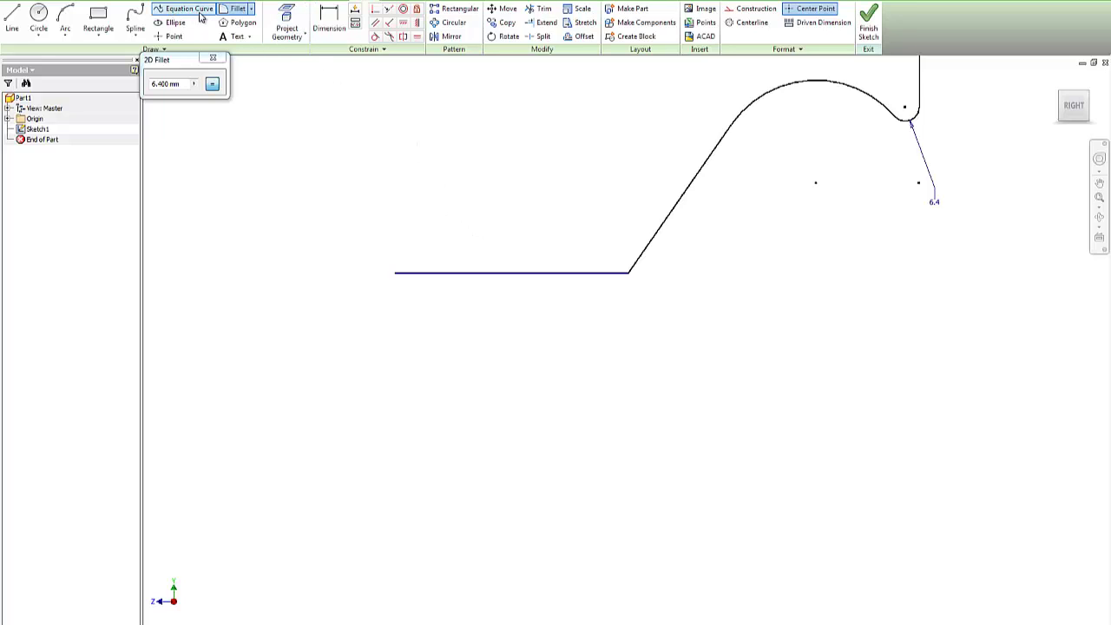
pyautogui.click(580, 36)
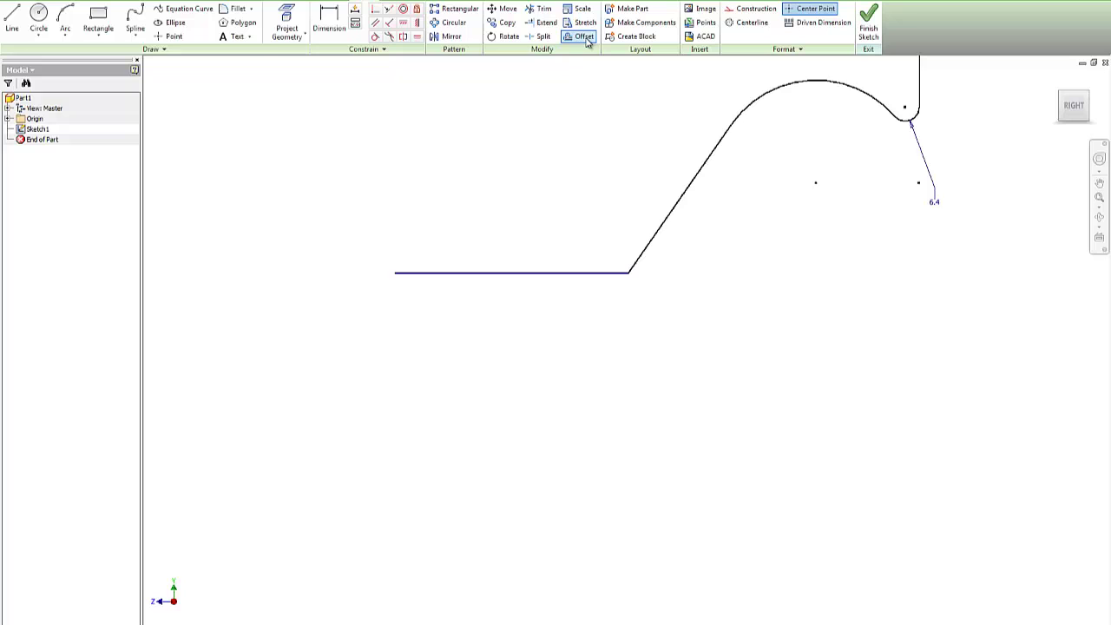
pyautogui.click(550, 277)
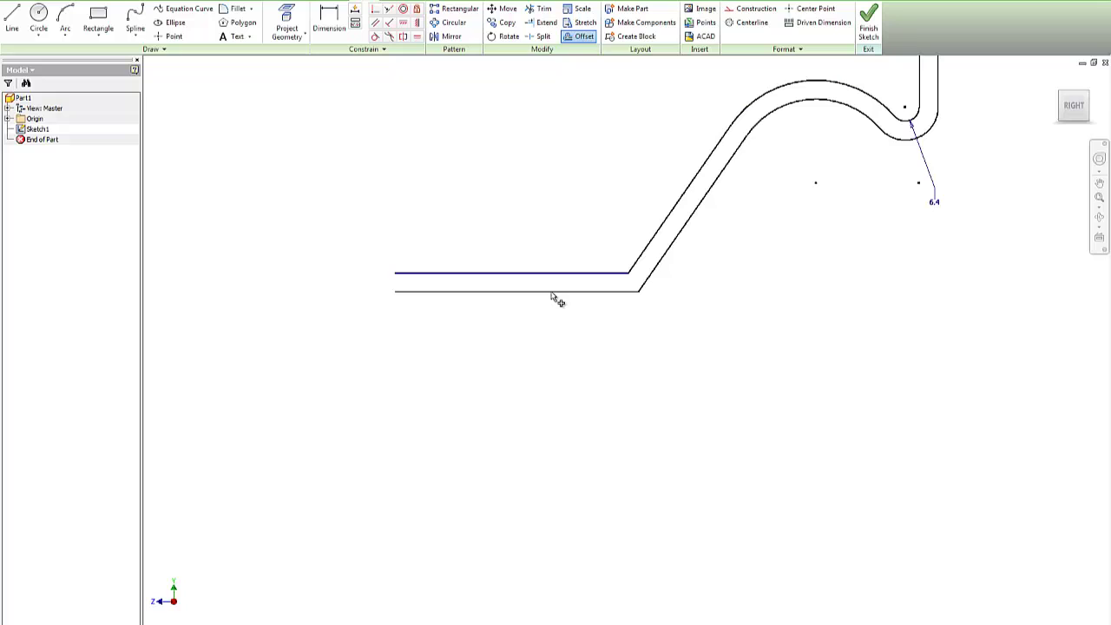
pyautogui.click(552, 298)
# Close both open ends of the offset profile with short lines joining the original and offset endpoints.
pyautogui.click(12, 22)
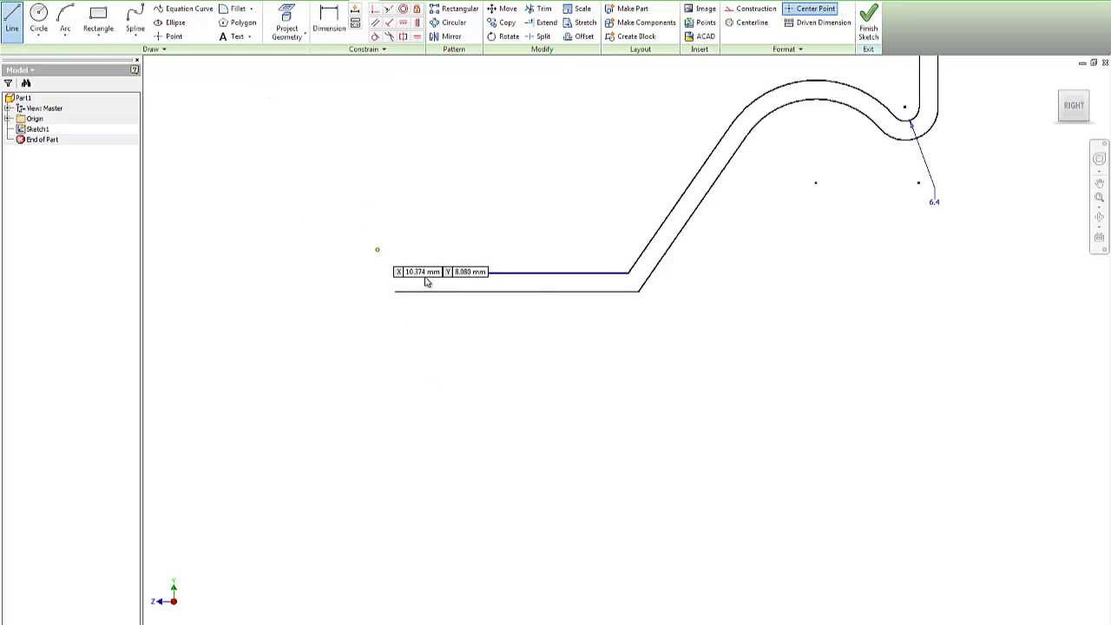
pyautogui.click(395, 272)
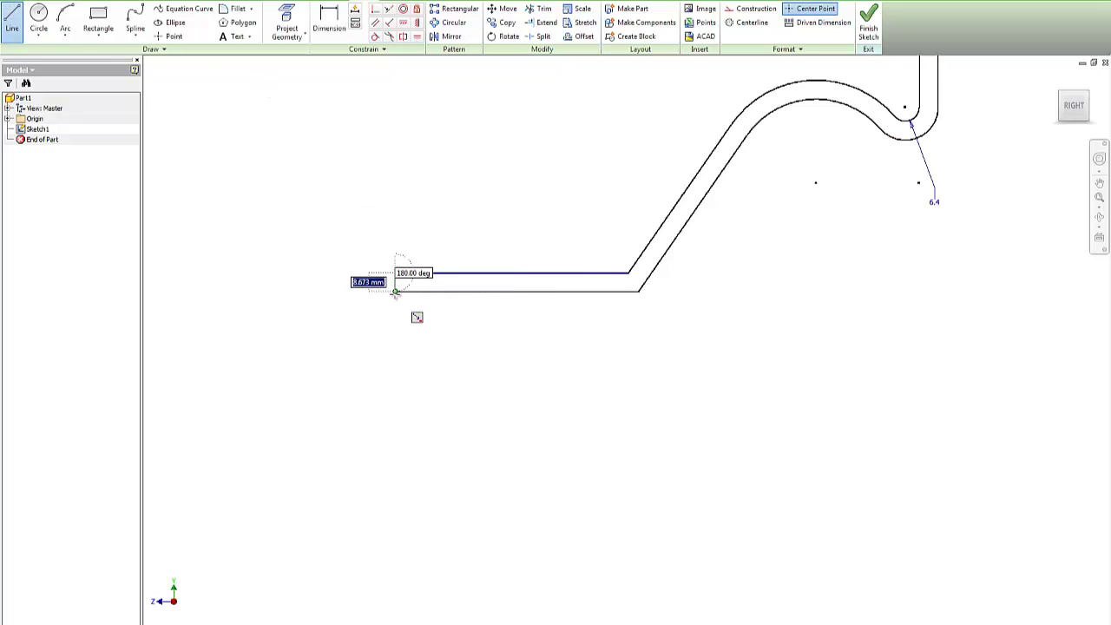
pyautogui.click(395, 291)
pyautogui.scroll(2, 769, 260)
pyautogui.scroll(-5, 820, 260)
pyautogui.scroll(1, 875, 210)
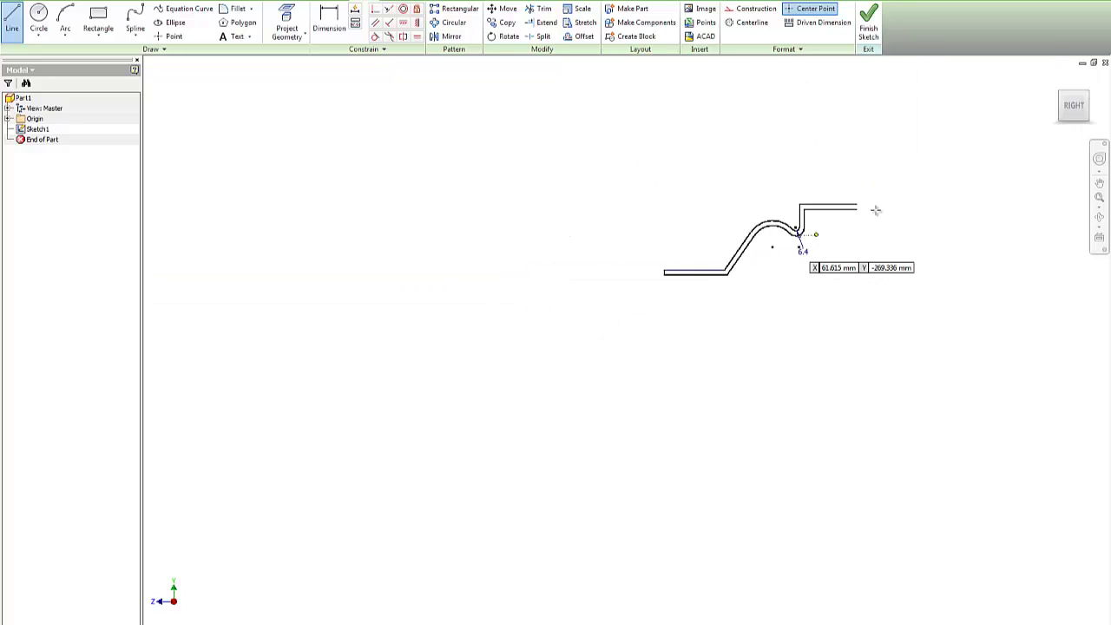
pyautogui.scroll(4, 862, 214)
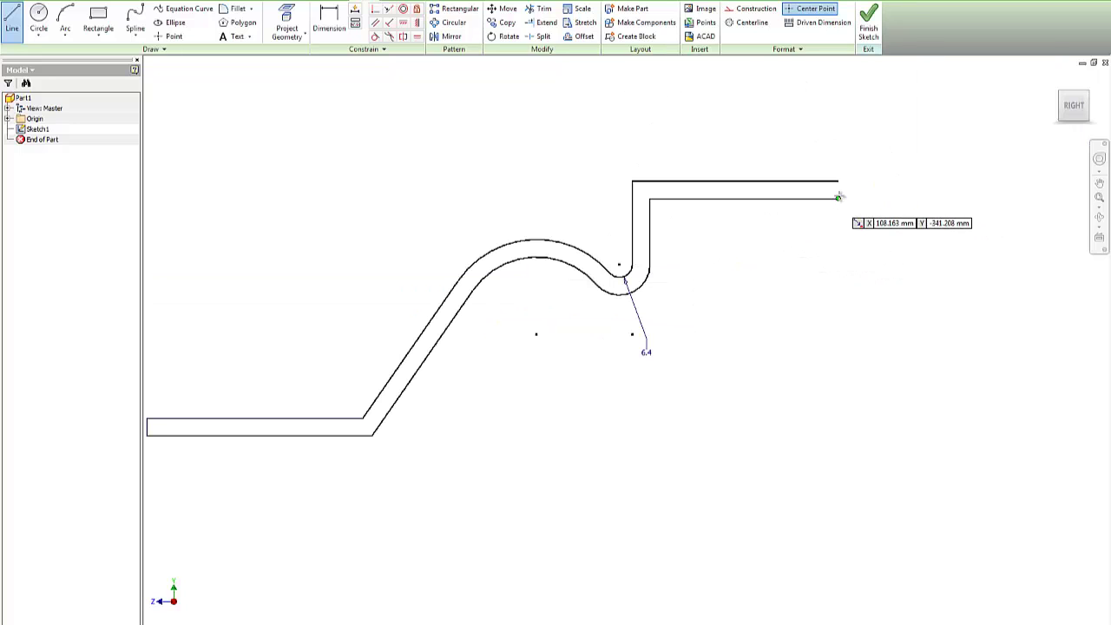
pyautogui.click(839, 197)
pyautogui.click(838, 180)
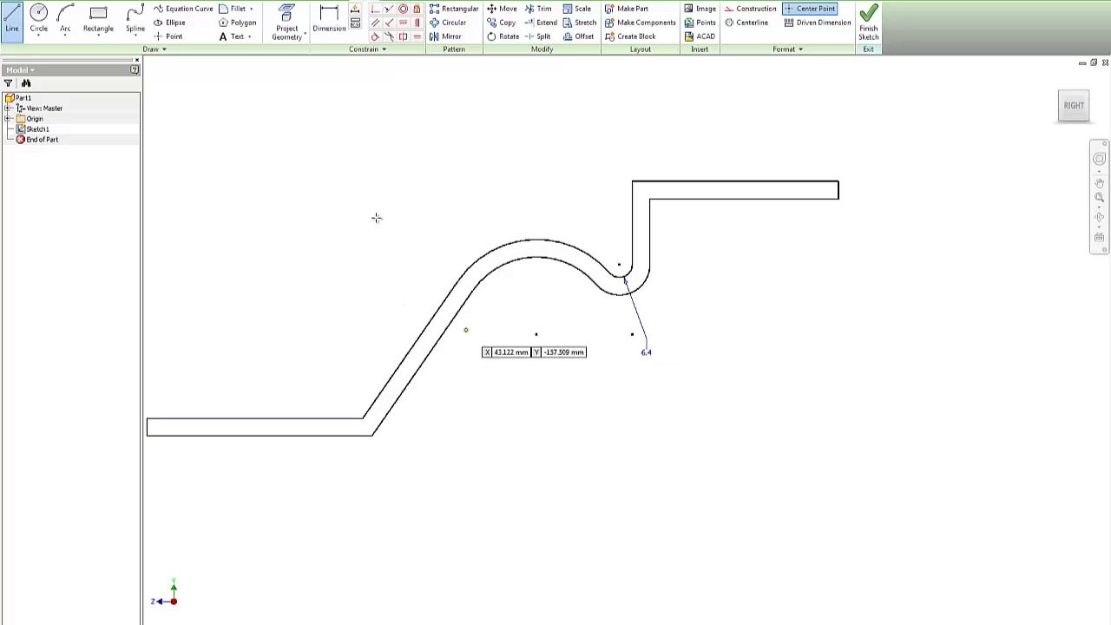
# Place the dwg1.pdf drawing in Adobe Reader beside the sketch and examine the strap's lengths and bend radii.
pyautogui.scroll(-2, 415, 406)
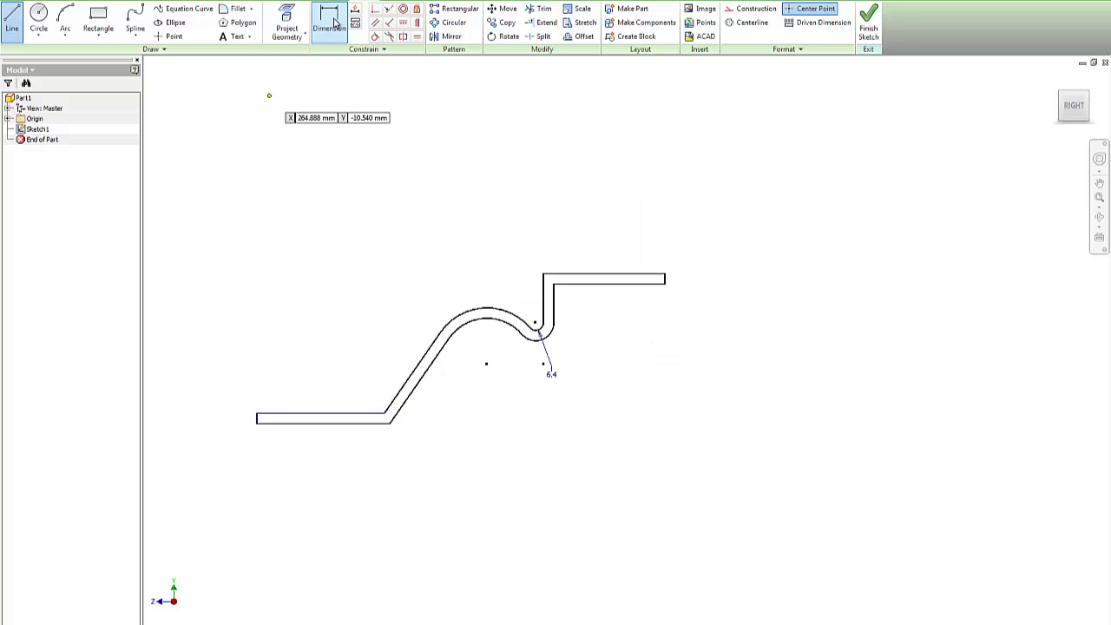
pyautogui.click(331, 24)
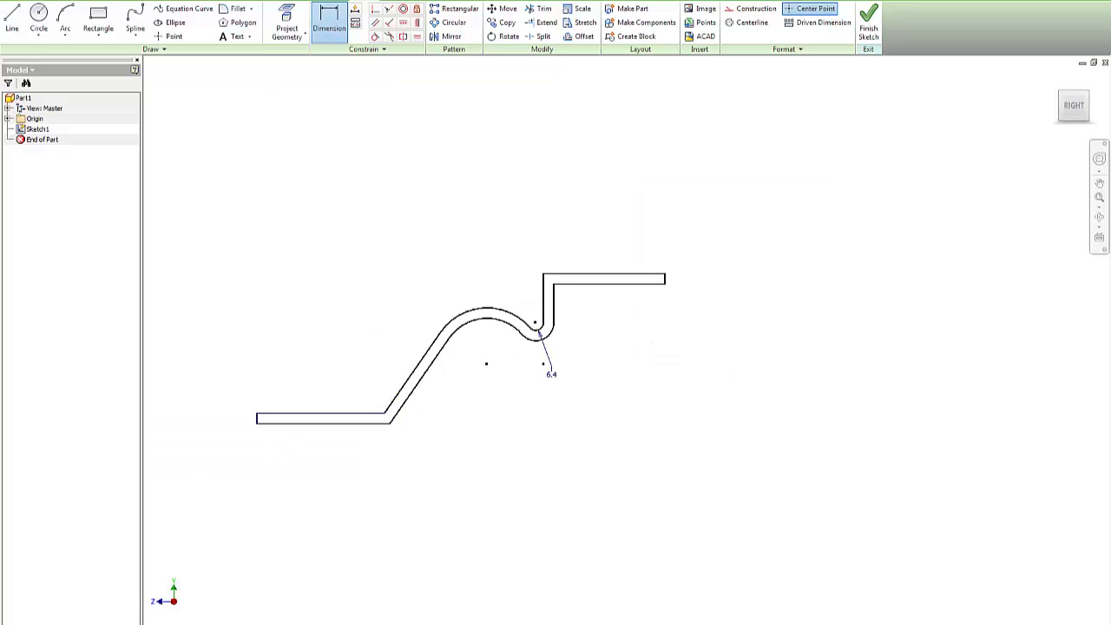
pyautogui.hotkey('alt', 'Tab')
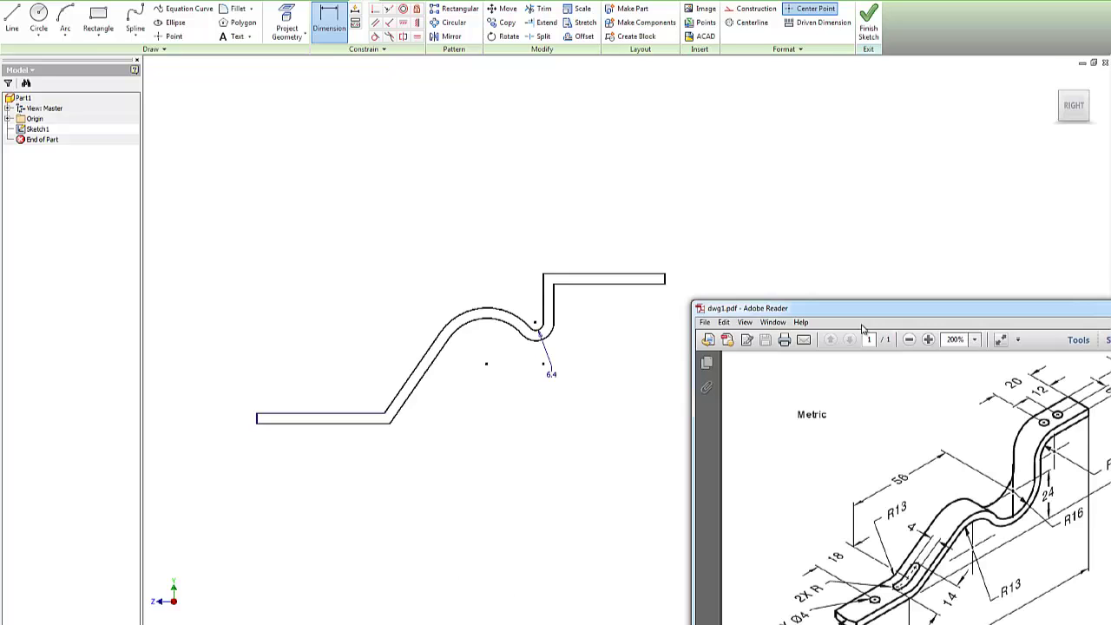
pyautogui.moveTo(868, 314); pyautogui.dragTo(893, 179)
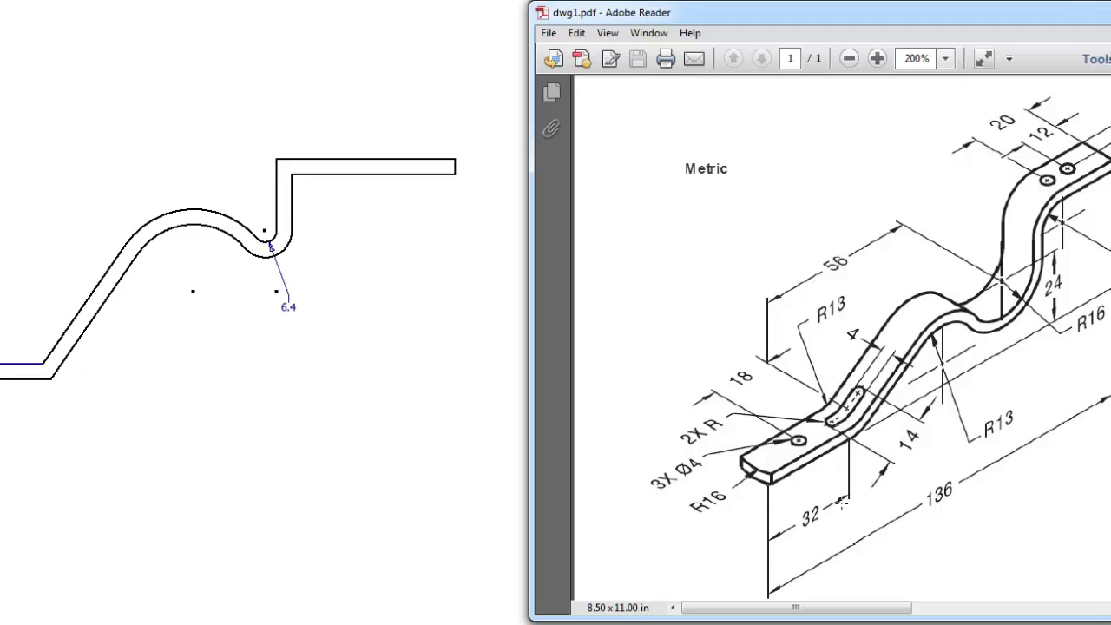
pyautogui.scroll(1, 831, 489)
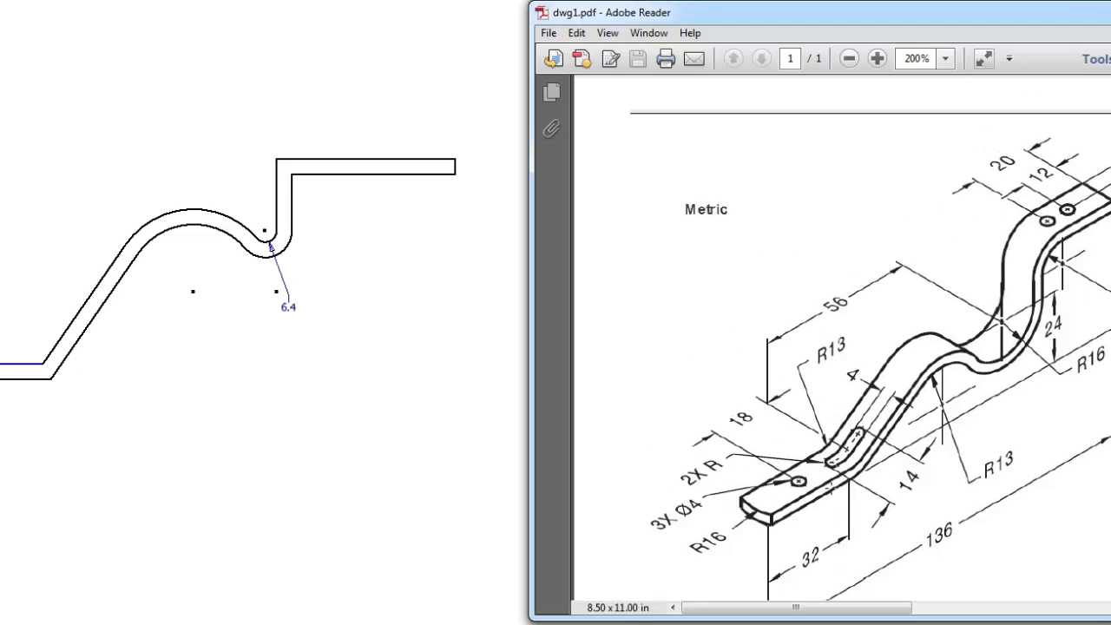
pyautogui.moveTo(791, 19); pyautogui.dragTo(630, 28)
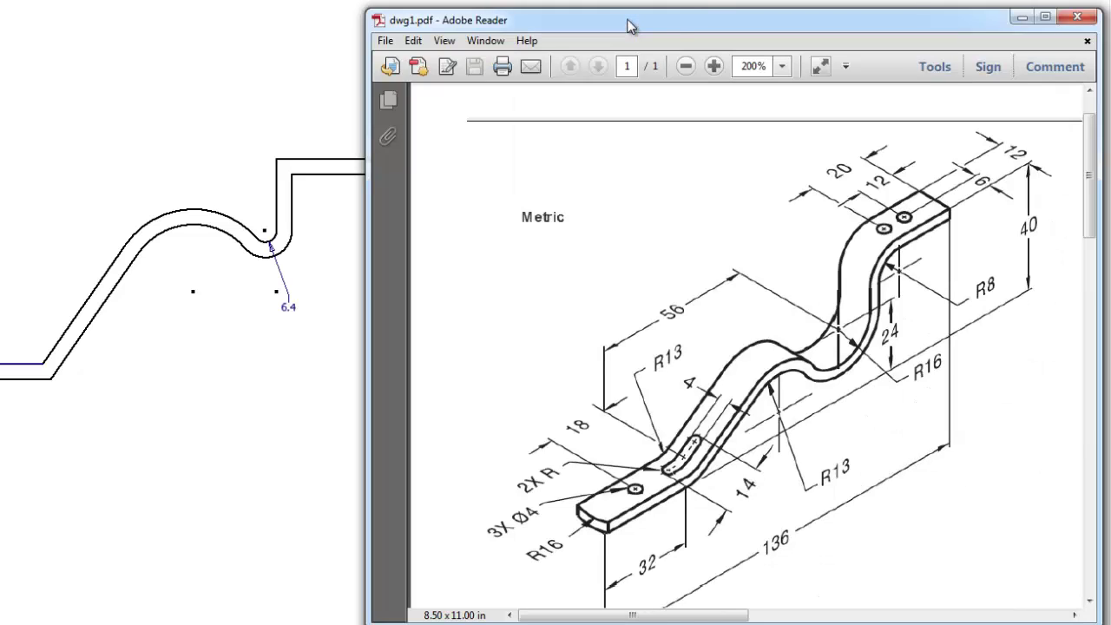
pyautogui.moveTo(631, 27); pyautogui.dragTo(694, 21)
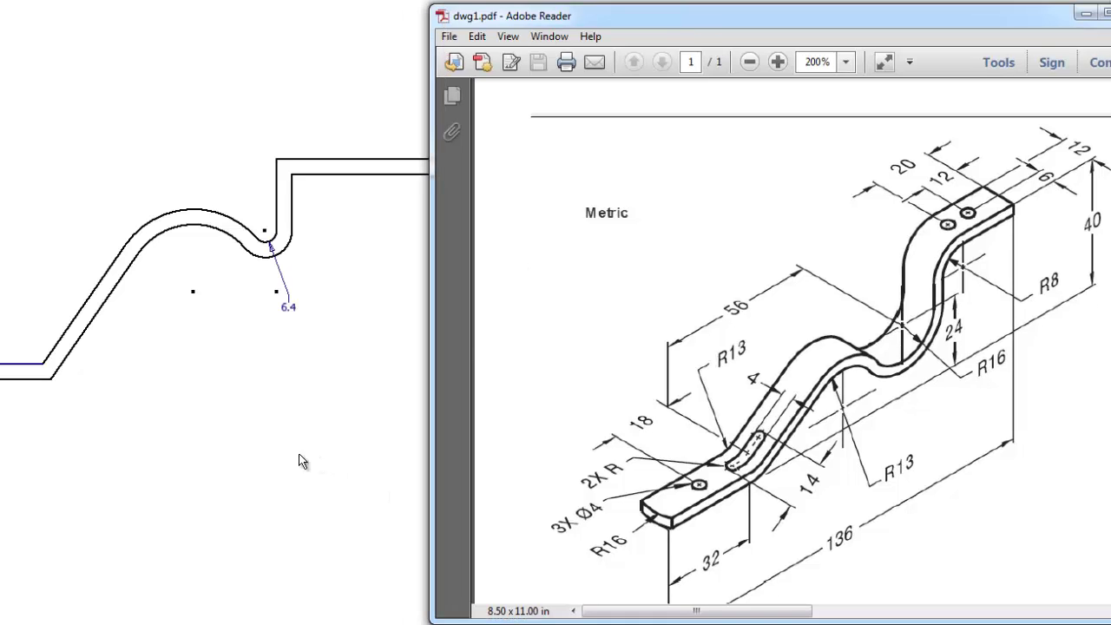
pyautogui.click(29, 371)
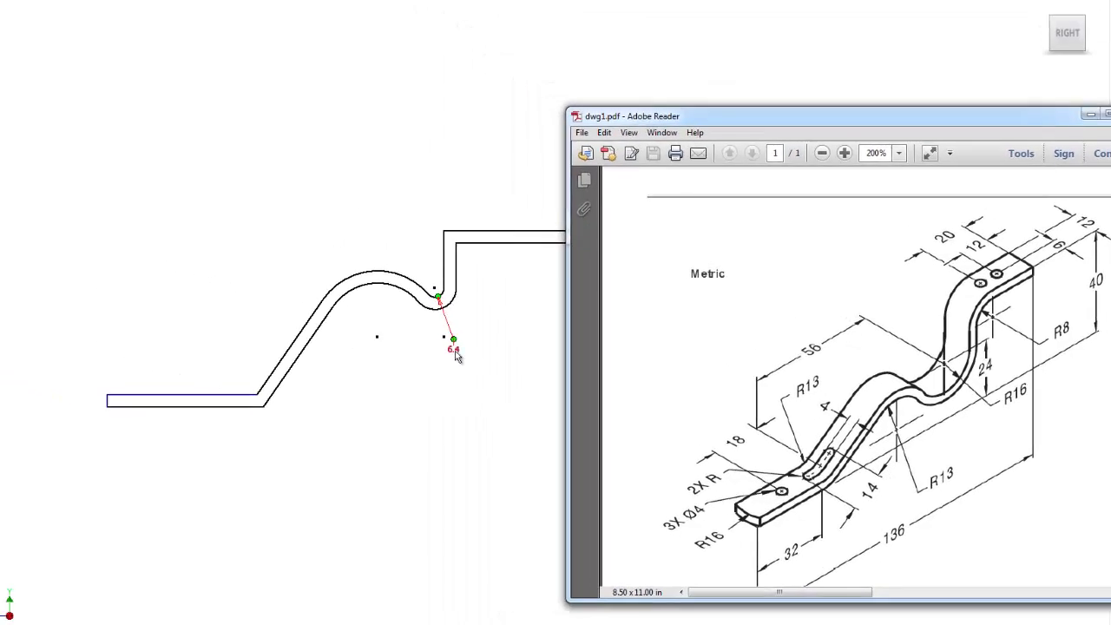
# Set the radius of the fillet between the arc and the vertical line to 16 mm.
pyautogui.doubleClick(454, 350)
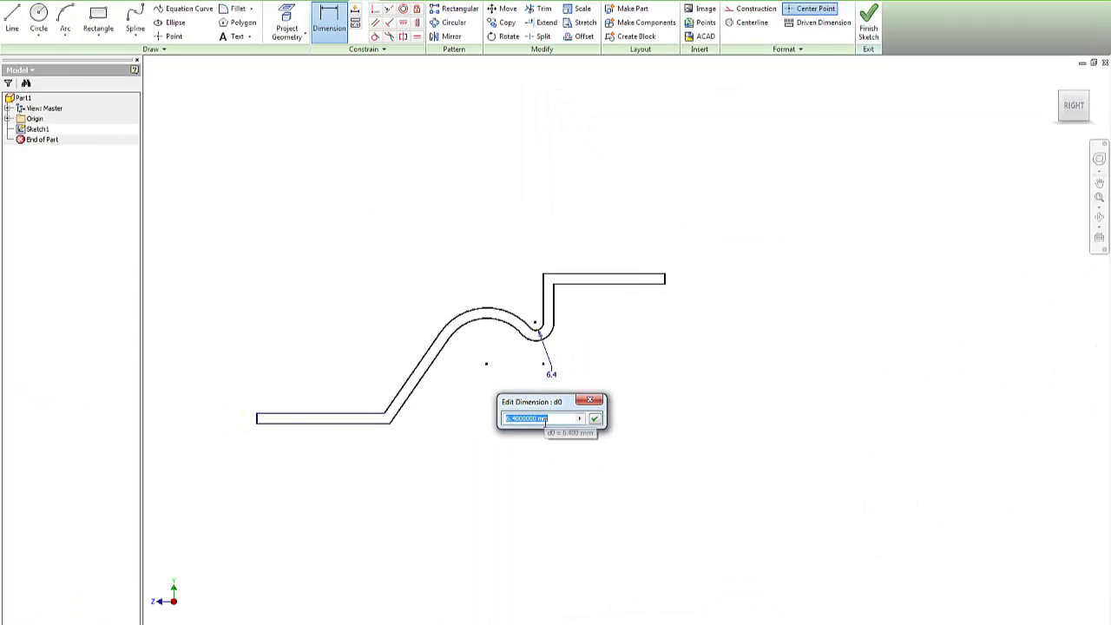
pyautogui.write('16')
pyautogui.press('Return')
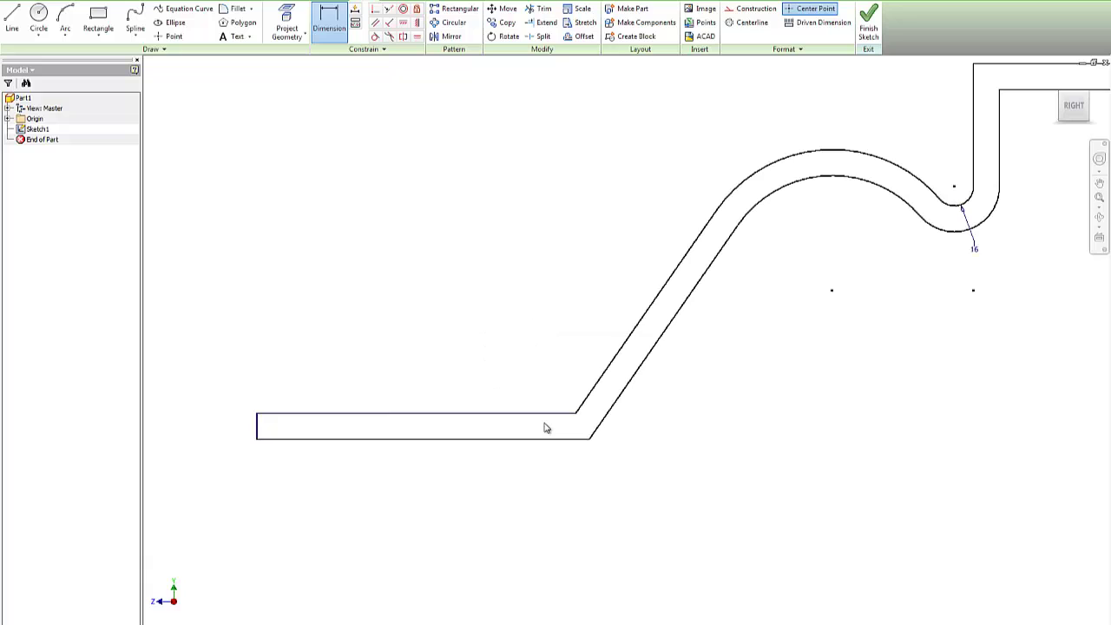
pyautogui.scroll(3, 890, 393)
pyautogui.scroll(-8, 889, 393)
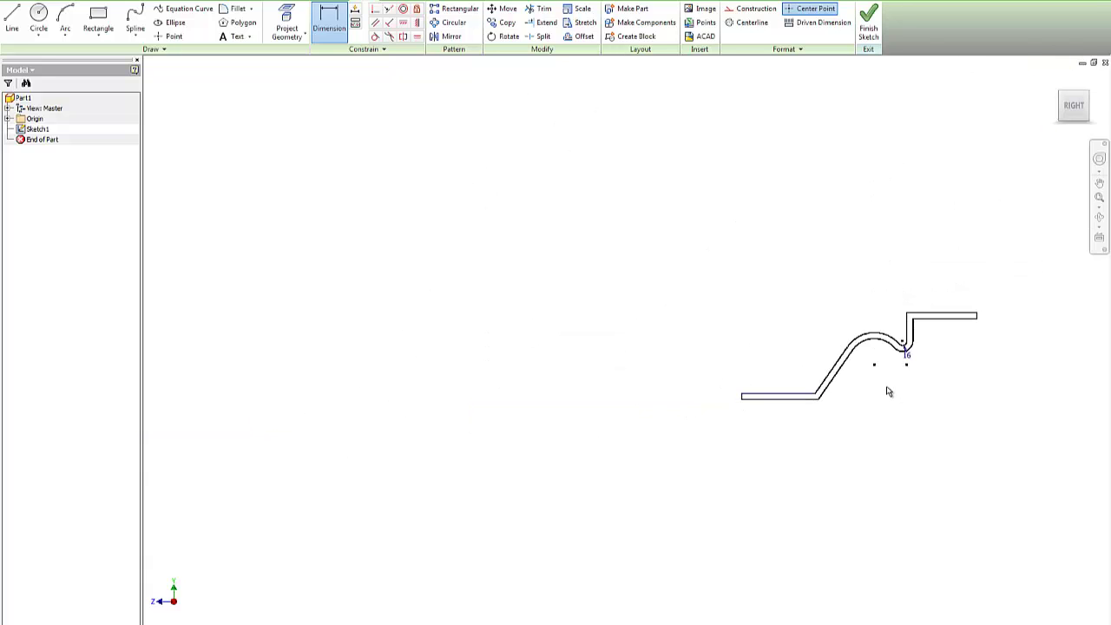
# Try to set the vertical distance from the strap's lowest edge to the small fillet's centre to 24 mm, as given in dwg1.pdf.
pyautogui.scroll(3, 890, 393)
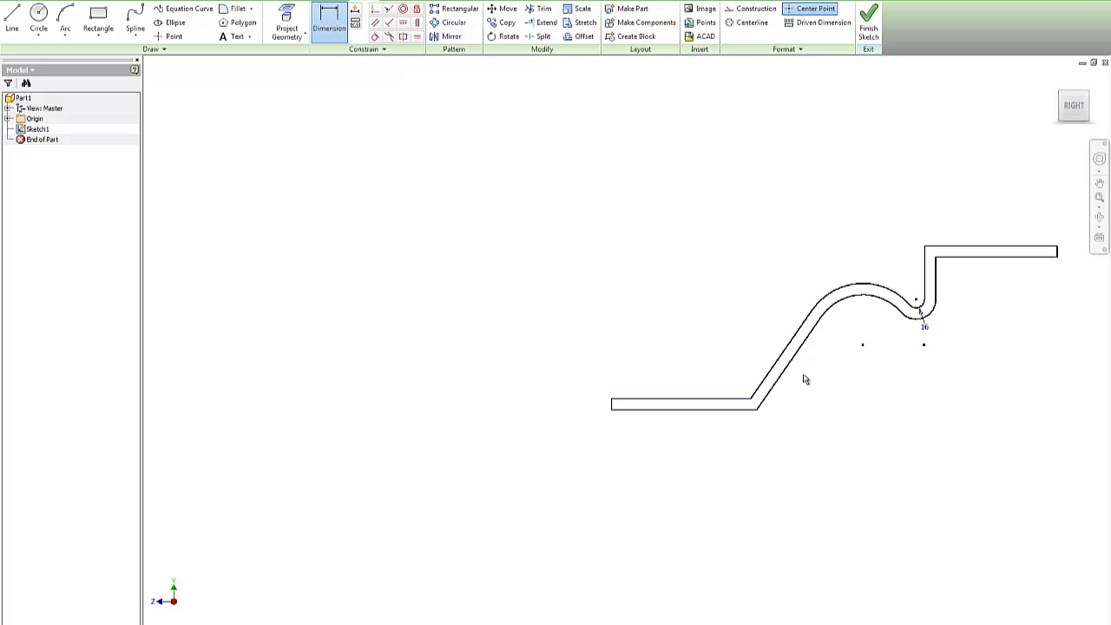
pyautogui.click(748, 410)
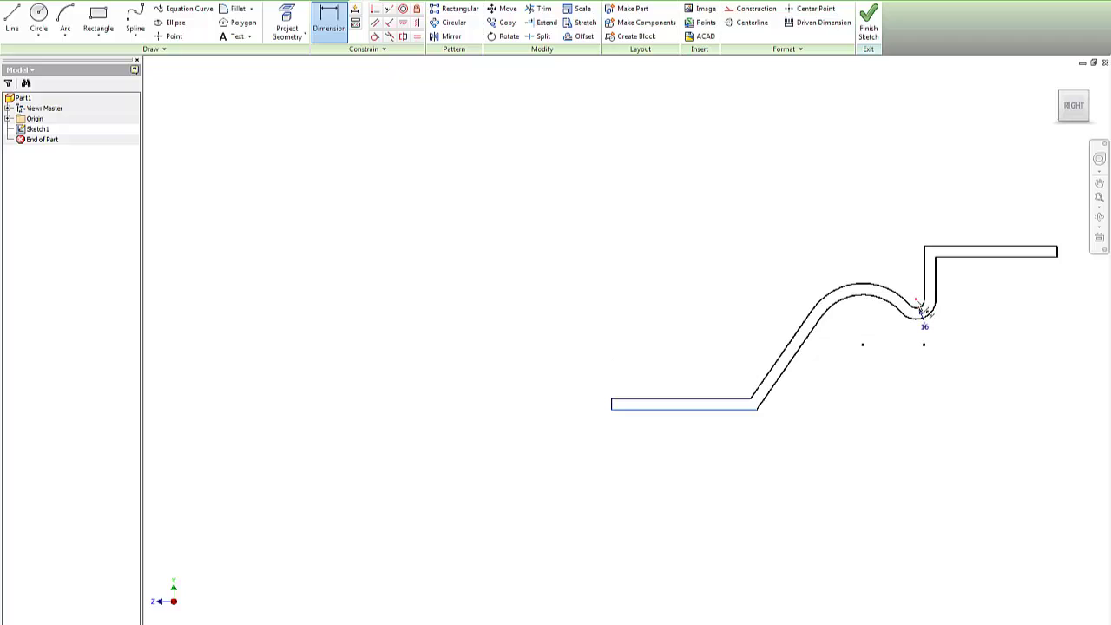
pyautogui.click(917, 304)
pyautogui.click(995, 358)
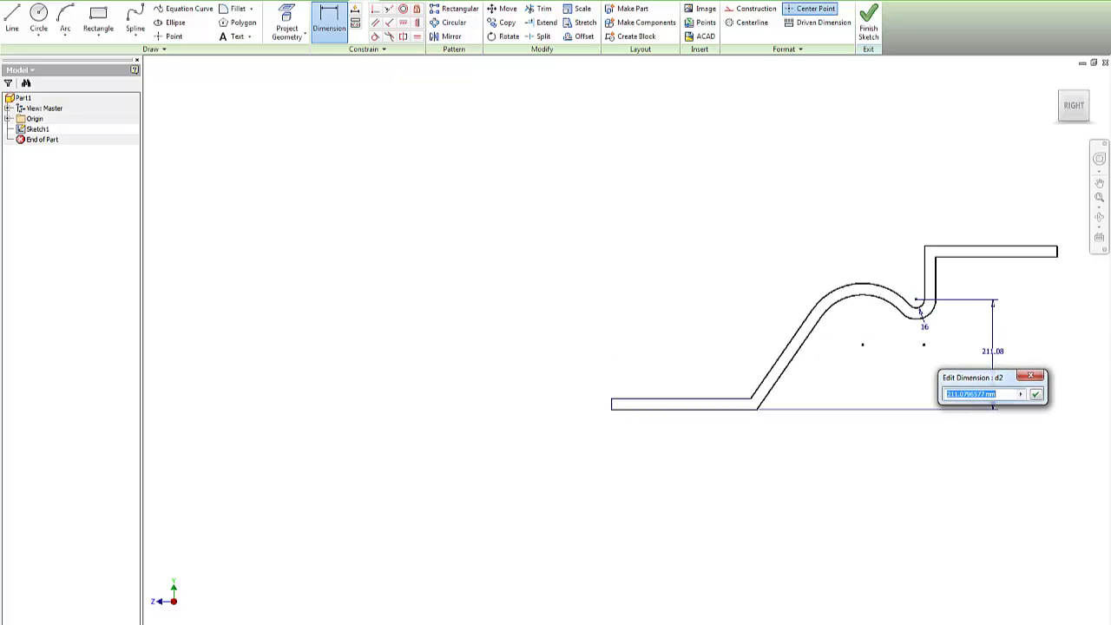
pyautogui.hotkey('alt', 'Tab')
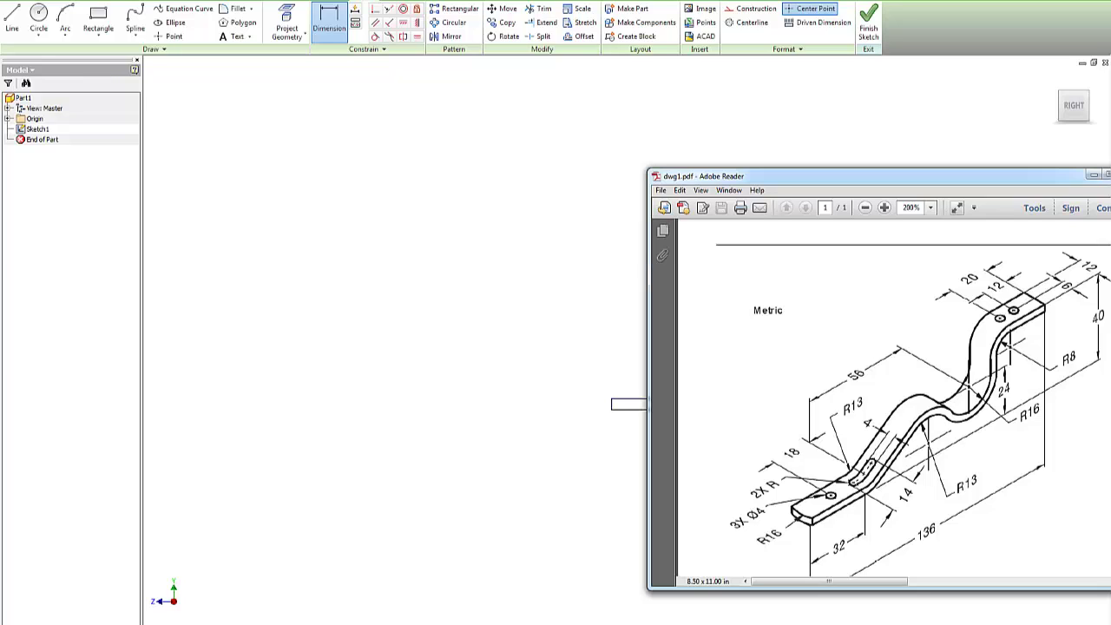
pyautogui.hotkey('alt', 'Tab')
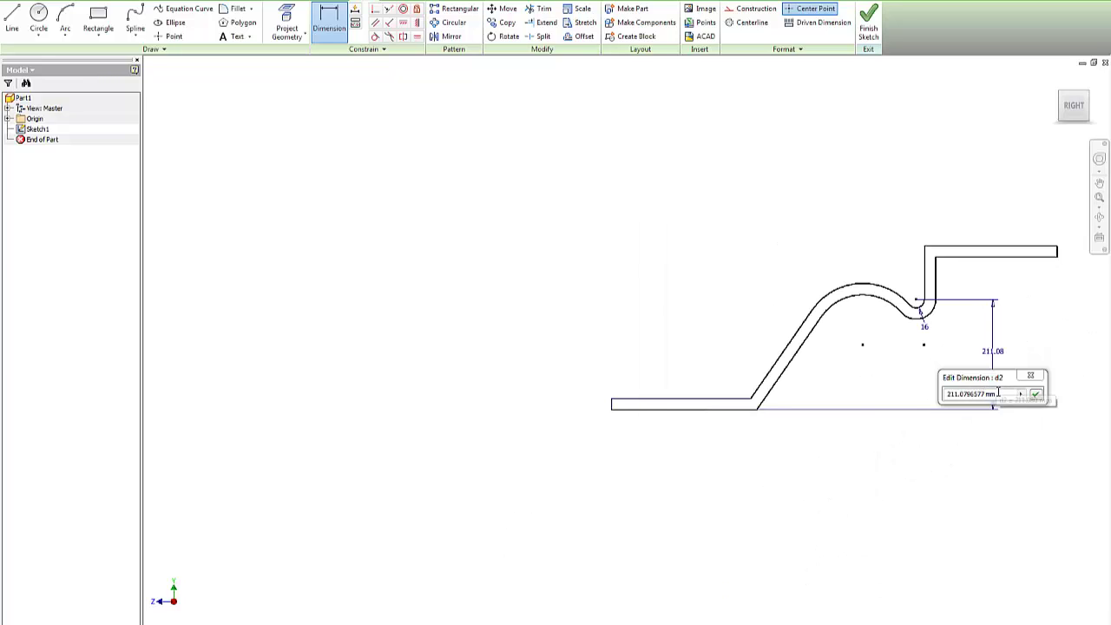
pyautogui.click(904, 389)
pyautogui.write('24')
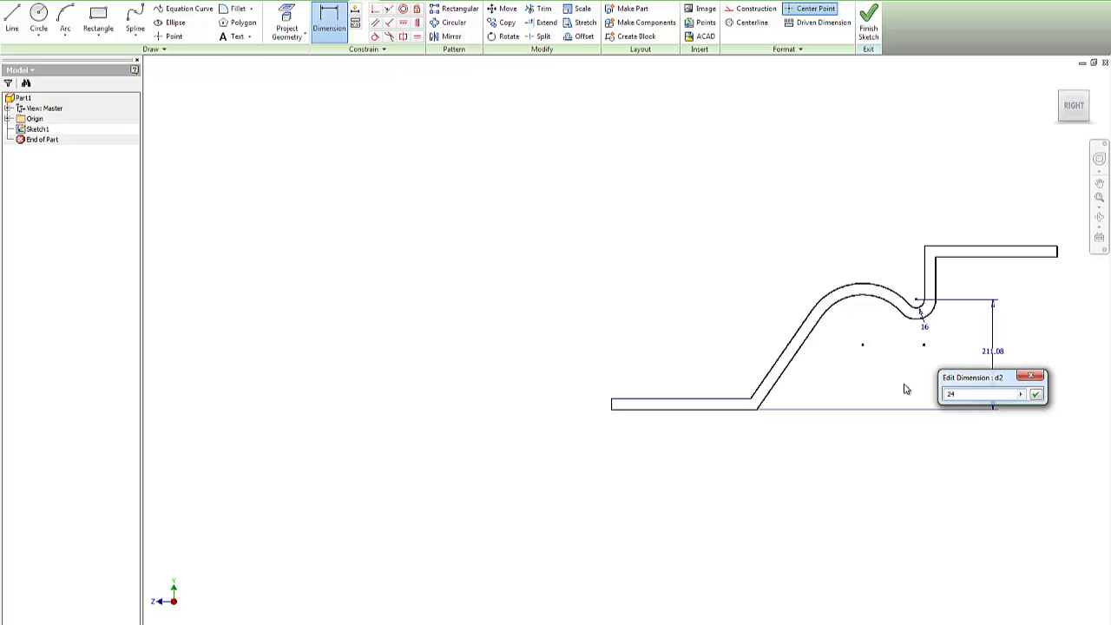
pyautogui.press('Return')
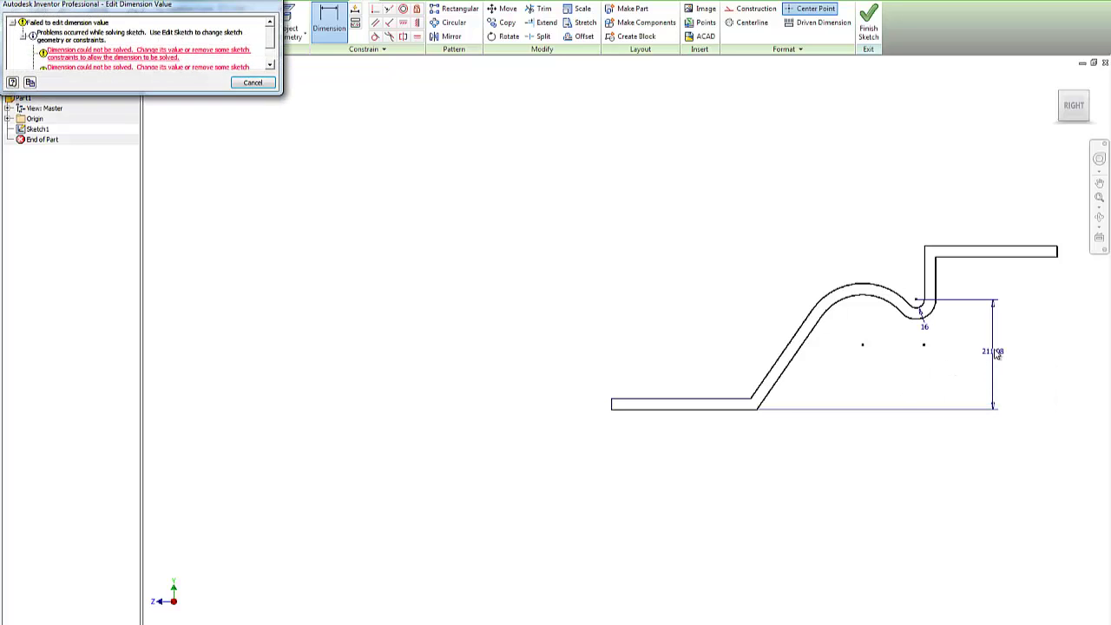
pyautogui.click(250, 82)
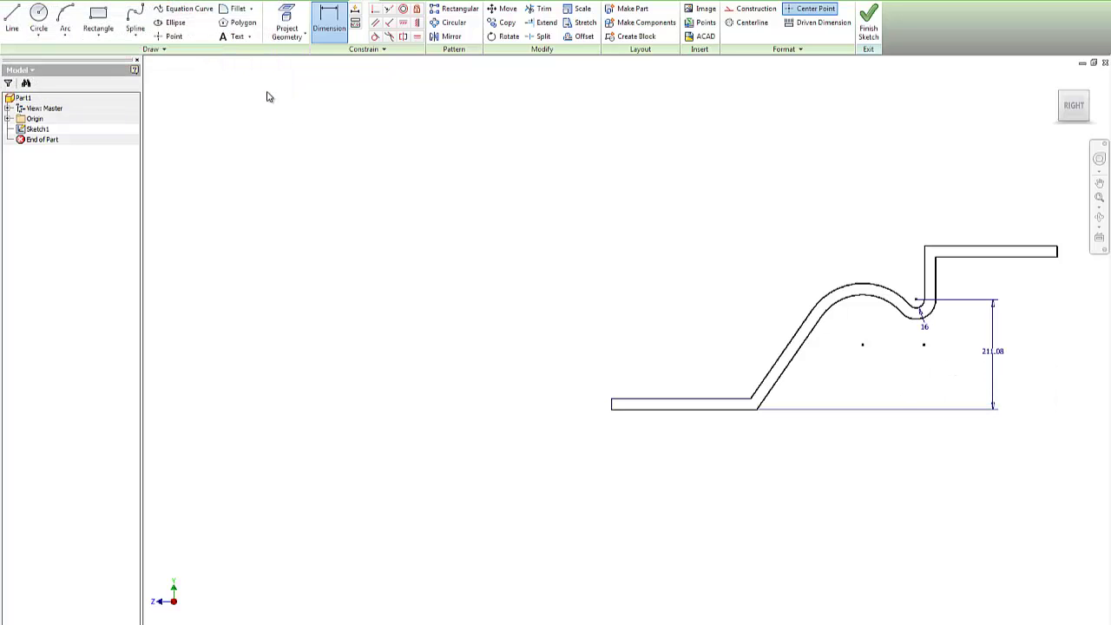
# Delete the vertical dimension between the strap's lowest edge and the small fillet's centre.
pyautogui.rightClick(992, 356)
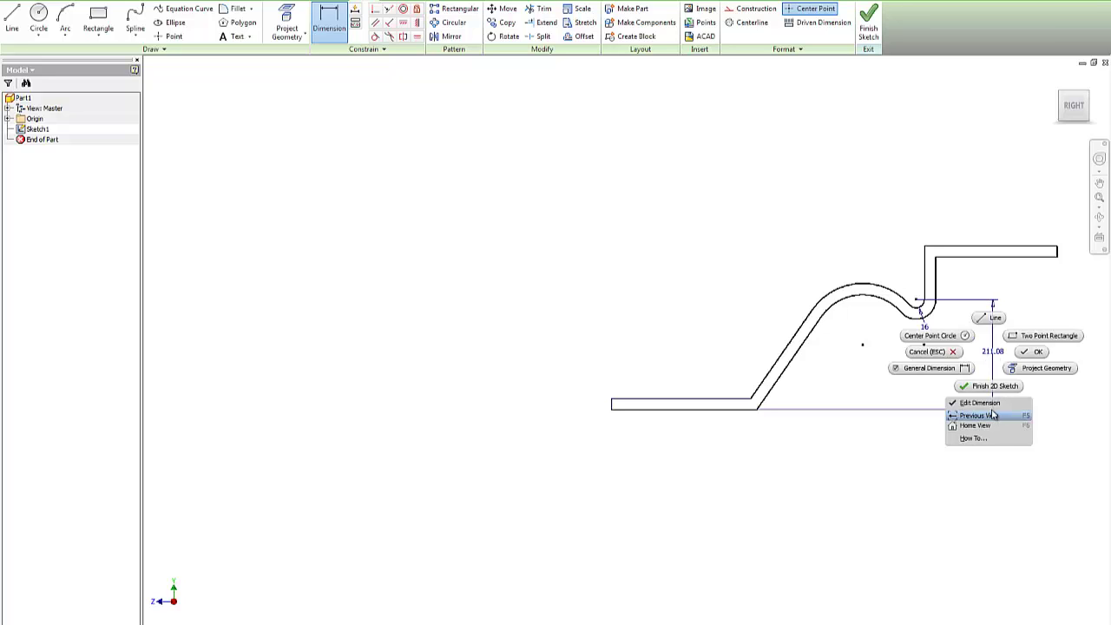
pyautogui.click(936, 352)
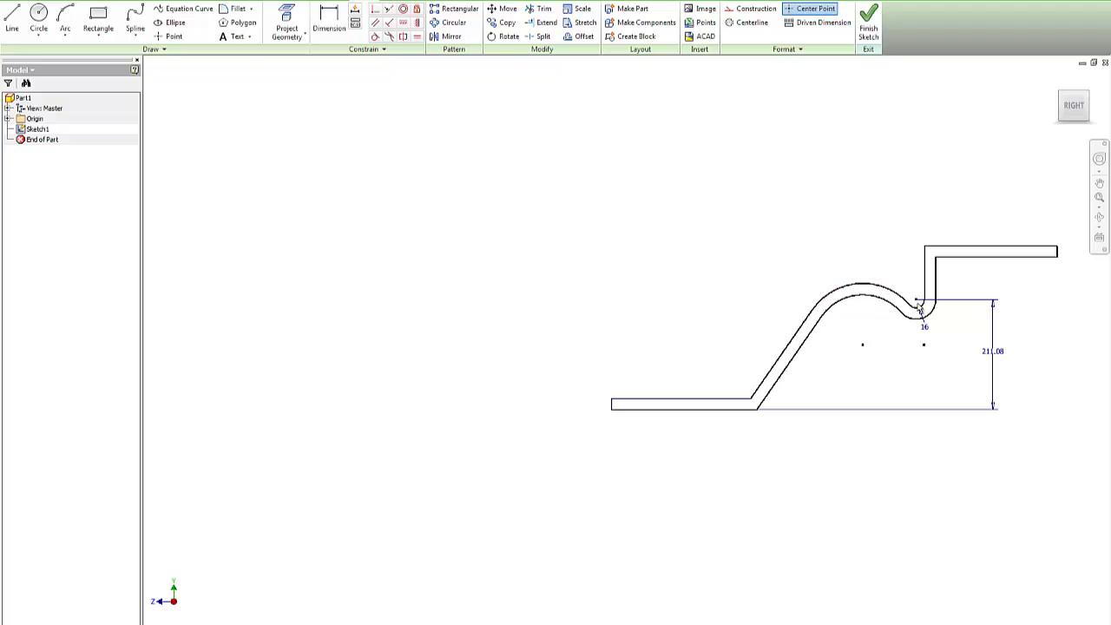
pyautogui.click(986, 354)
pyautogui.rightClick(986, 354)
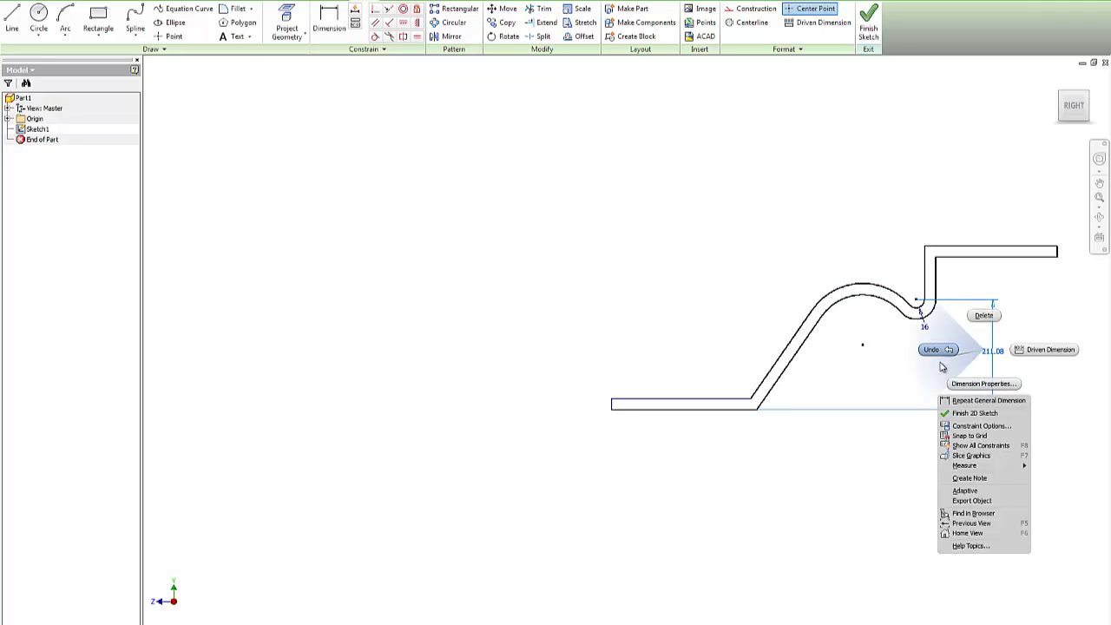
pyautogui.click(988, 318)
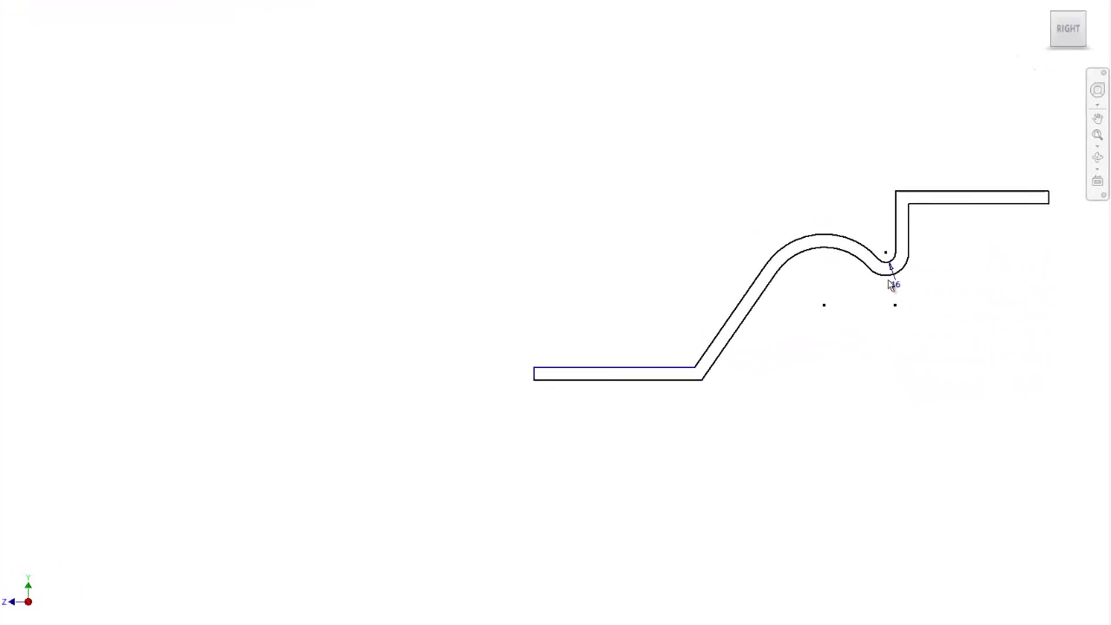
# Set the radius of the fillet between the arc and the vertical line to 6.4 mm.
pyautogui.click(856, 217)
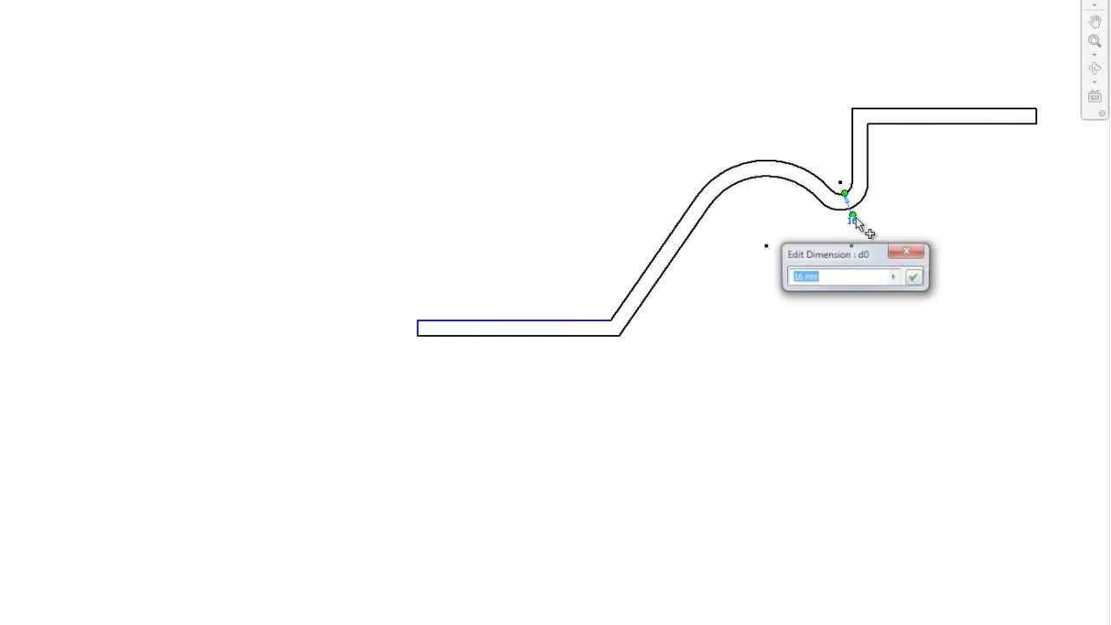
pyautogui.write('6.4')
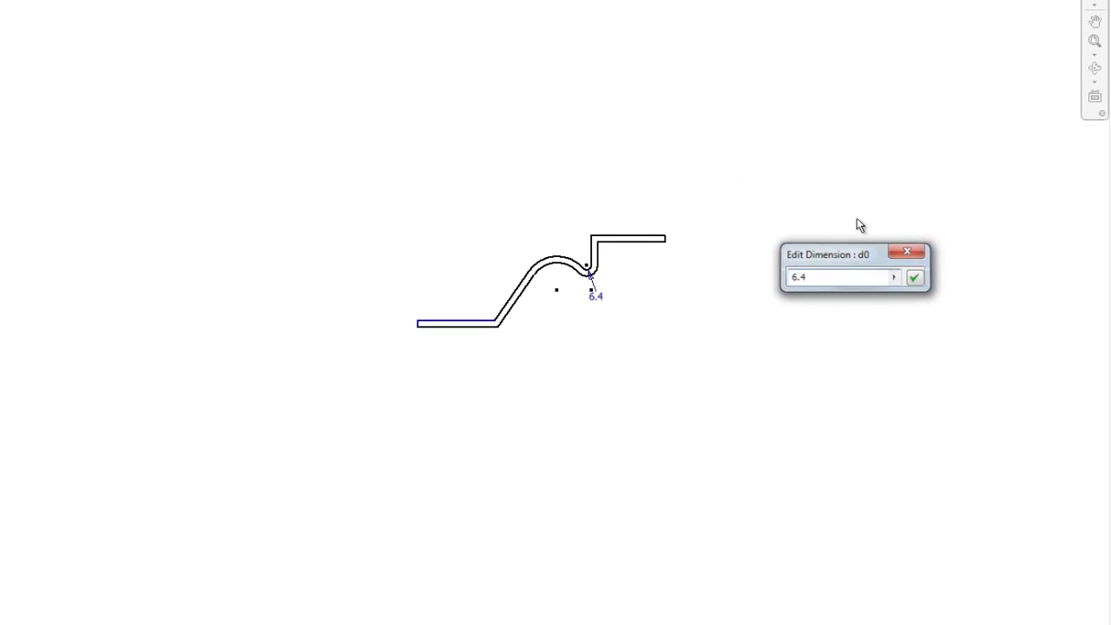
pyautogui.press('Return')
pyautogui.scroll(3, 571, 296)
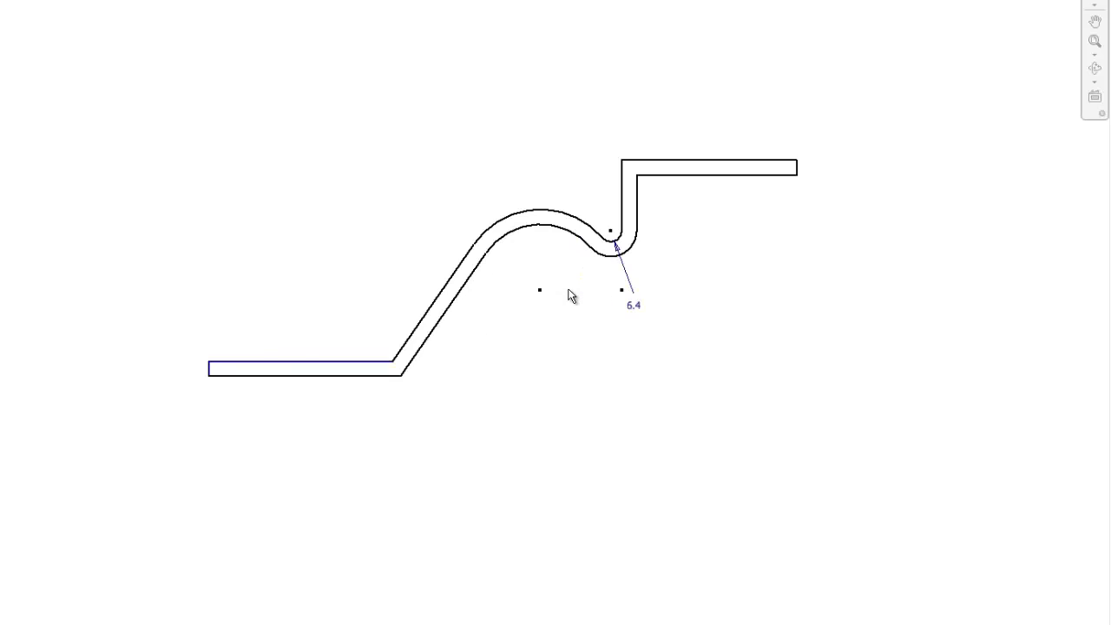
pyautogui.scroll(2, 550, 356)
pyautogui.scroll(-2, 548, 351)
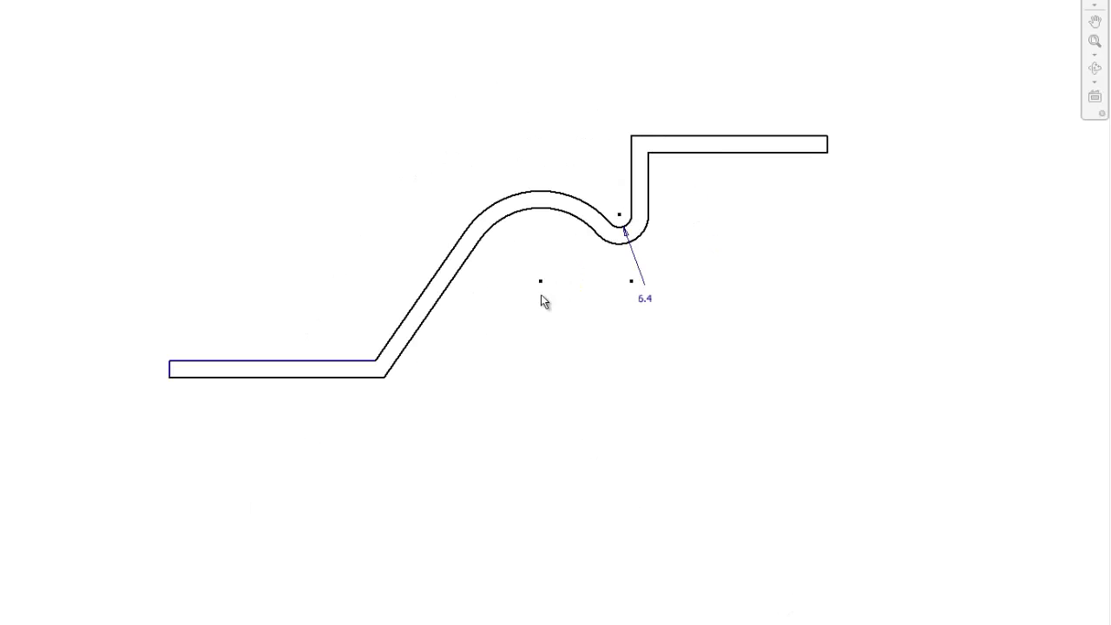
# Consult dwg1.pdf in Adobe Reader and dimension the horizontal distance from the lower bend's upper corner to the small fillet's centre as 56 mm.
pyautogui.click(105, 623)
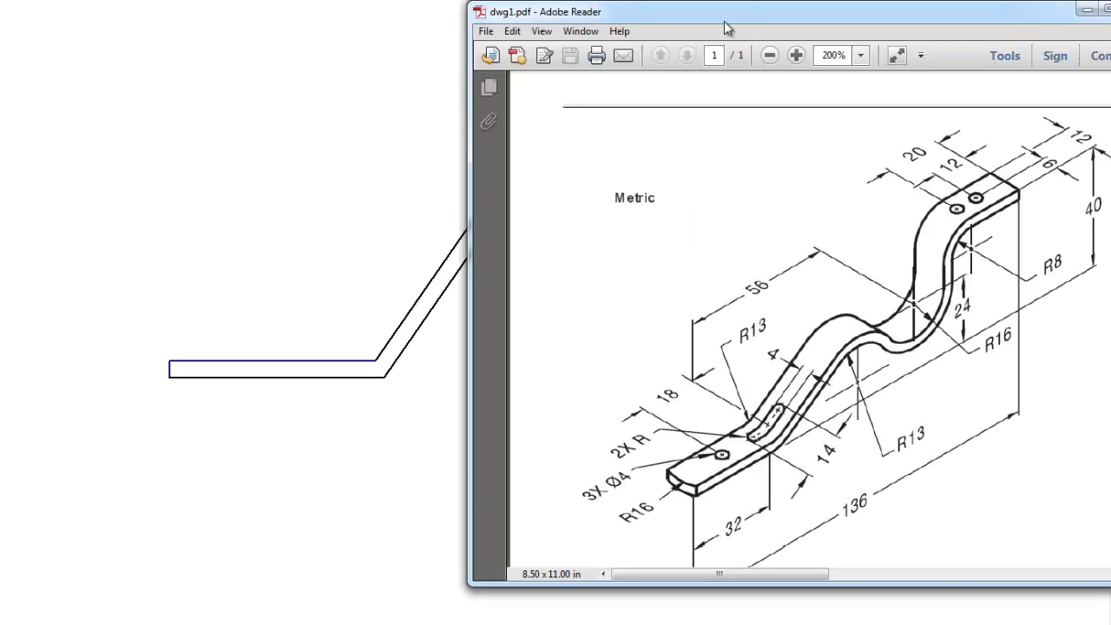
pyautogui.moveTo(740, 16); pyautogui.dragTo(757, 56)
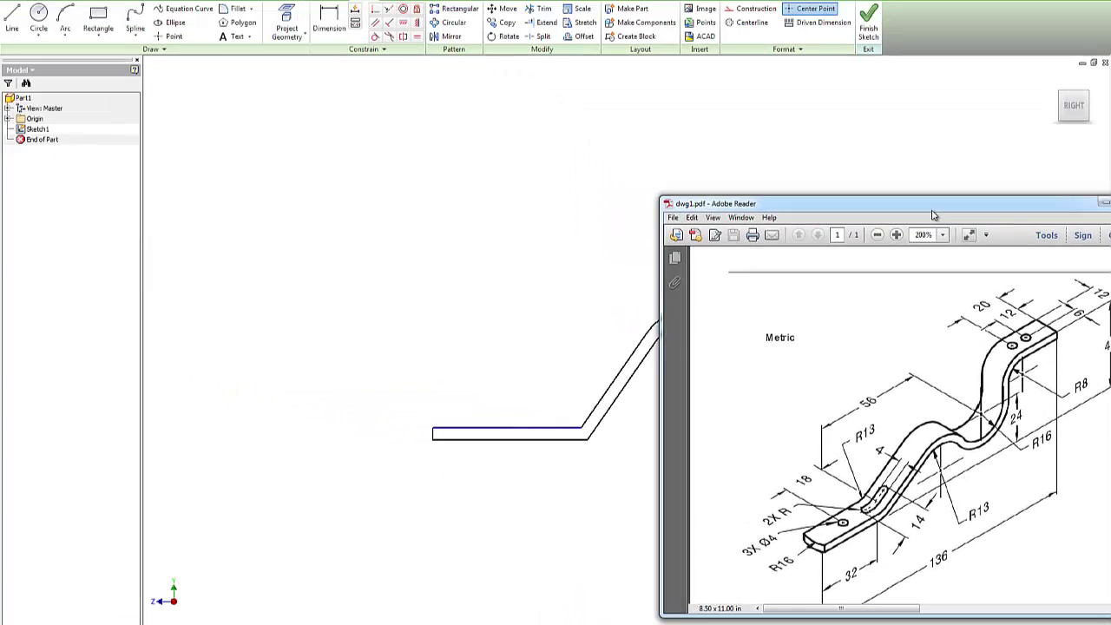
pyautogui.moveTo(933, 215); pyautogui.dragTo(1072, 230)
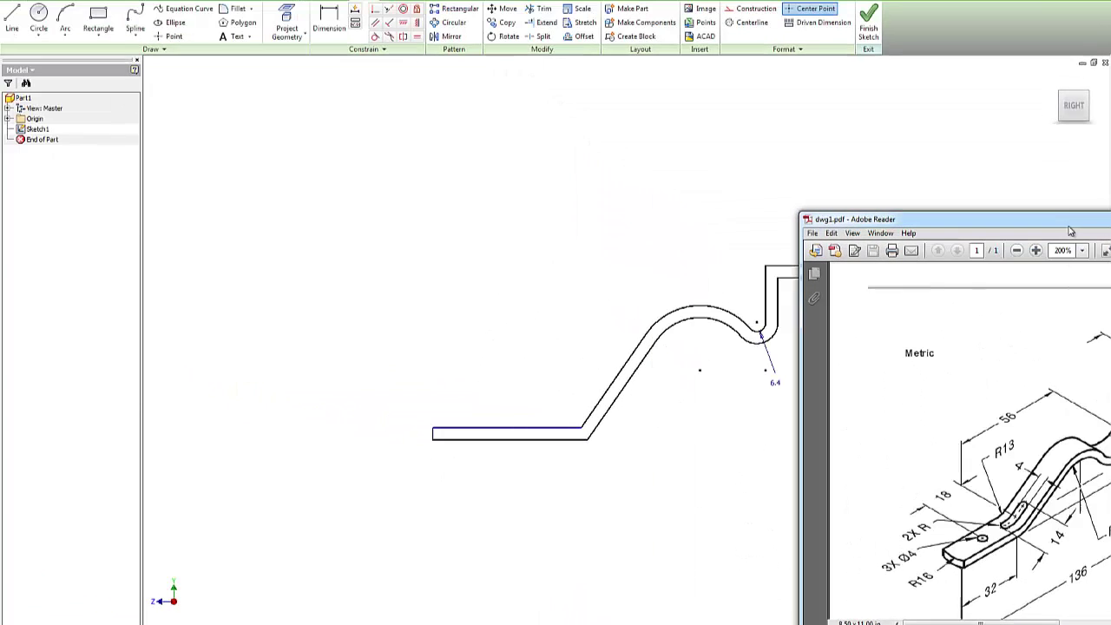
pyautogui.click(329, 16)
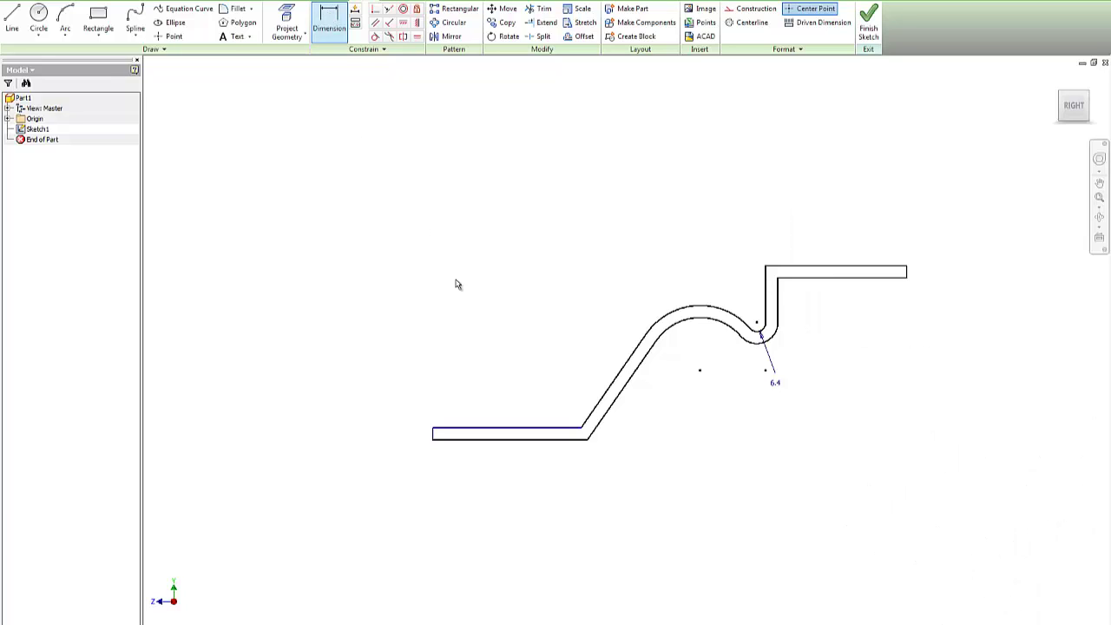
pyautogui.click(583, 432)
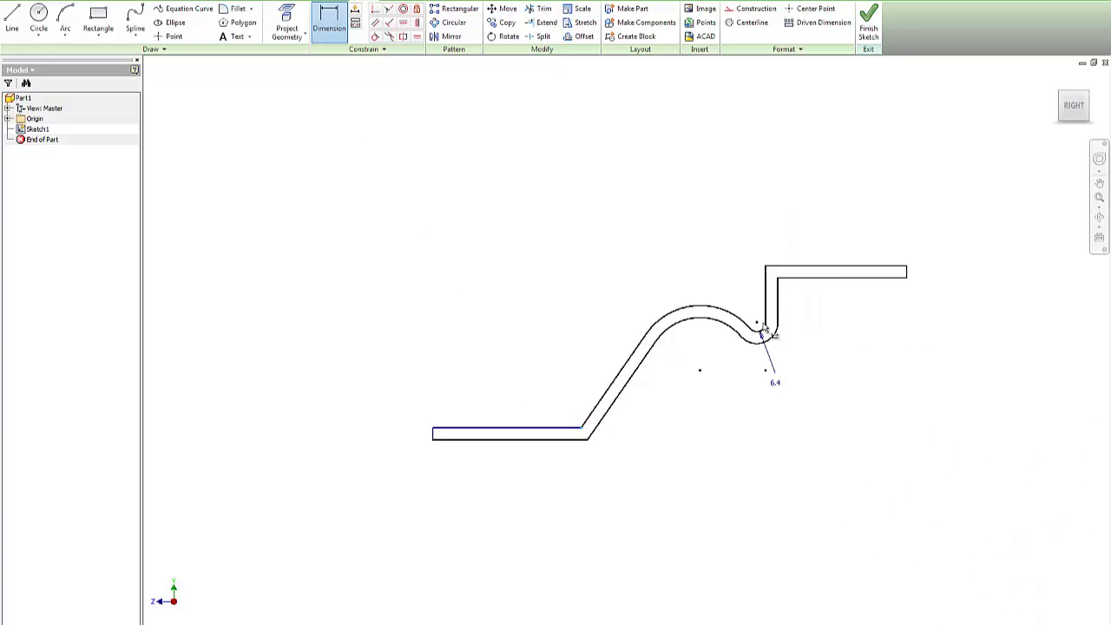
pyautogui.click(757, 324)
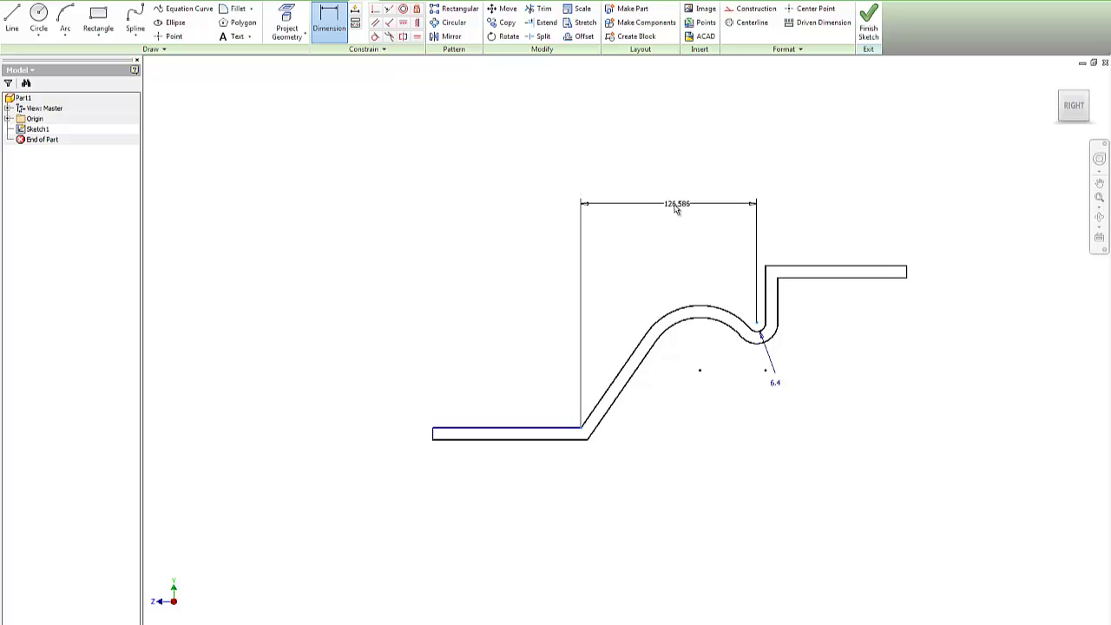
pyautogui.click(675, 205)
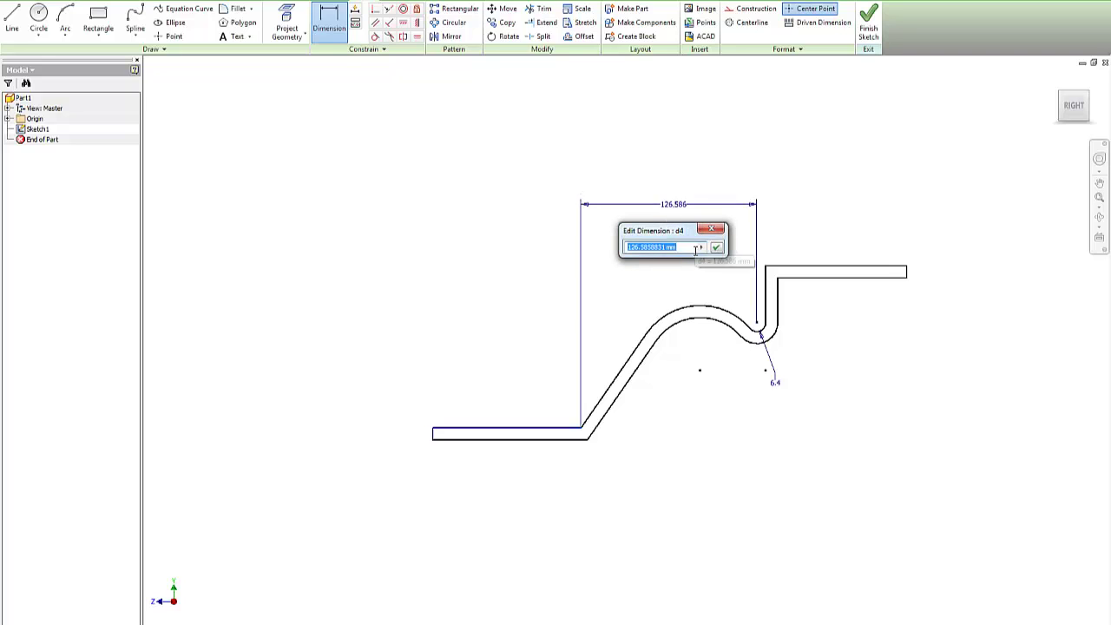
pyautogui.write('56')
pyautogui.press('Return')
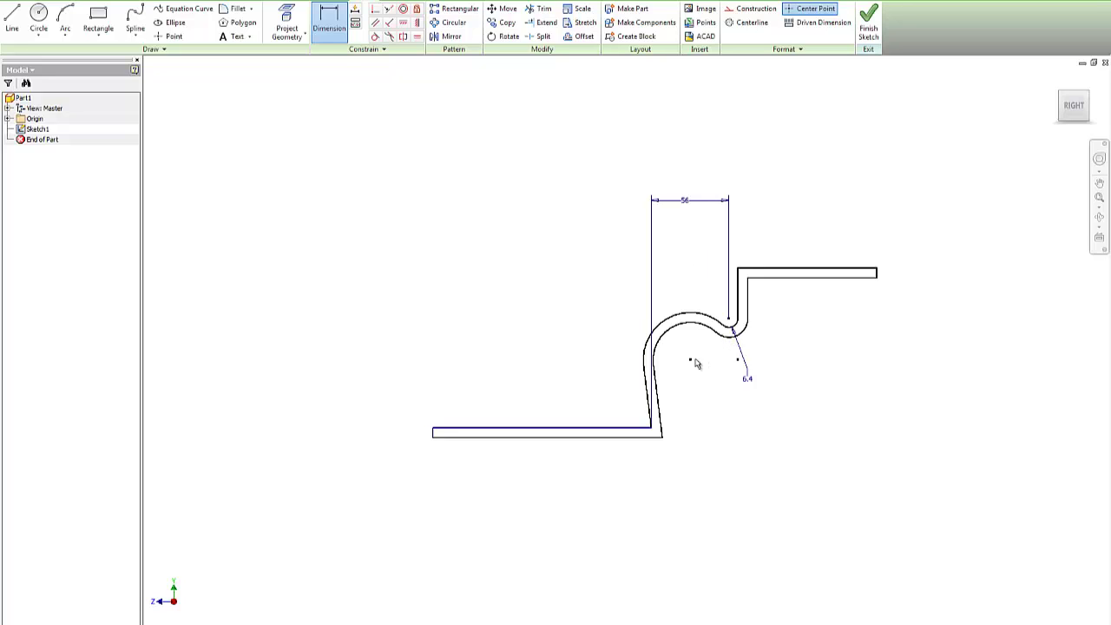
# Dimension the inner arc of the central hump with a 13 mm radius.
pyautogui.click(676, 334)
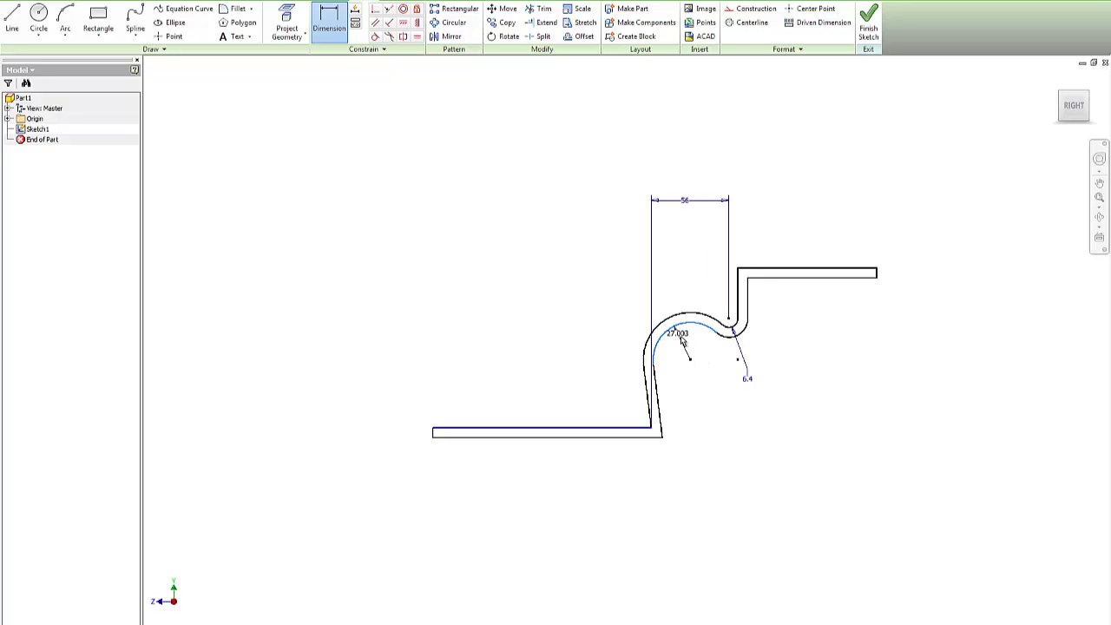
pyautogui.click(683, 347)
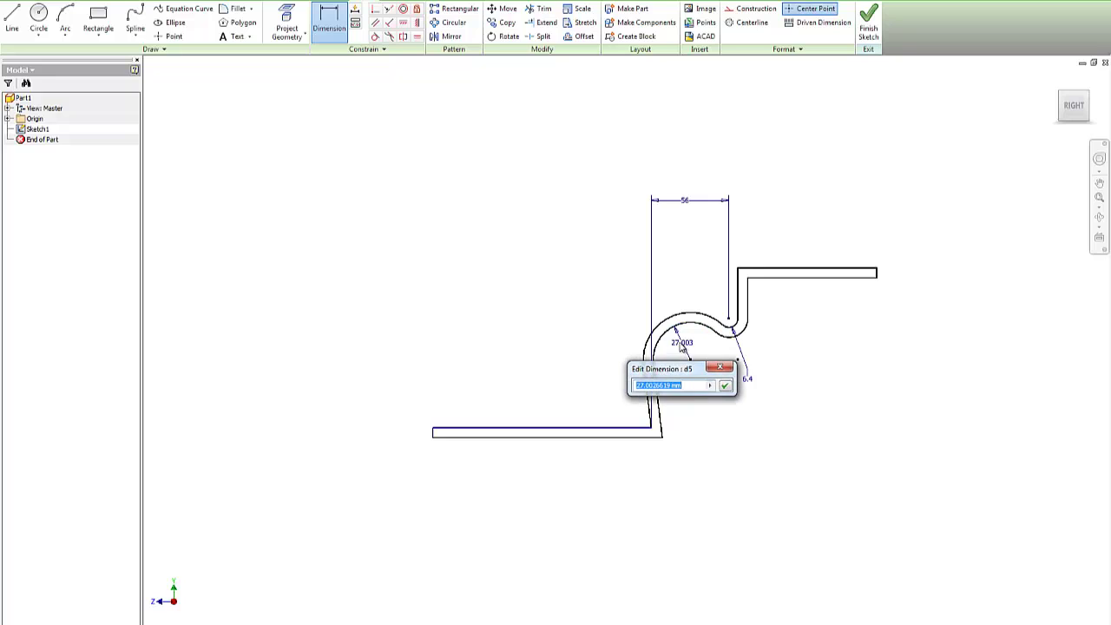
pyautogui.write('13')
pyautogui.click(726, 387)
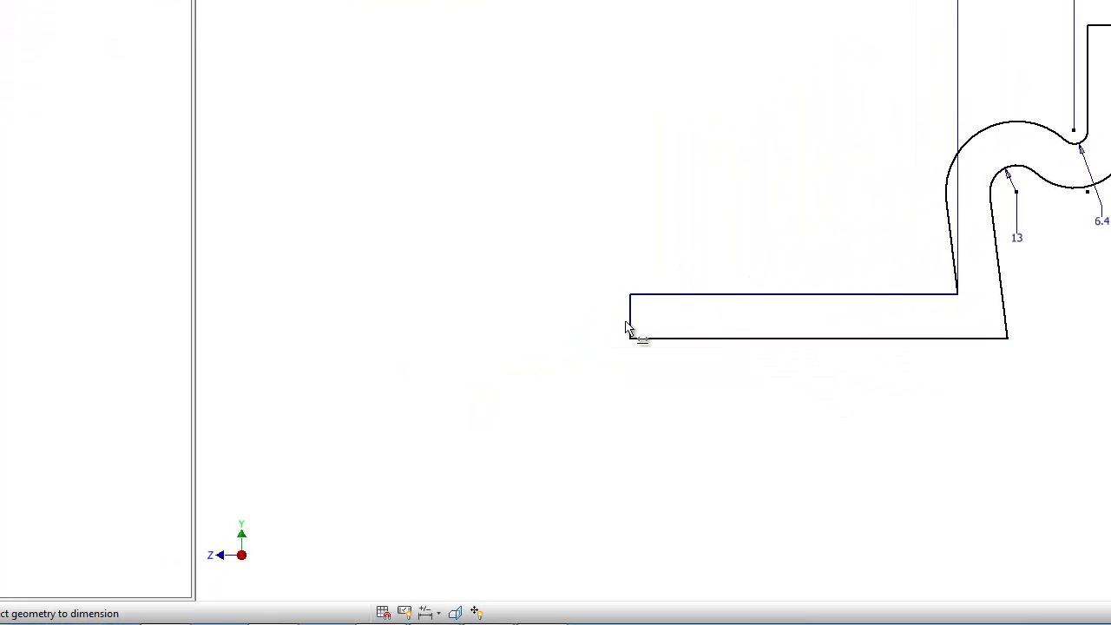
# Dimension the short end line of the lower horizontal leg to make the strap 4.0 mm thick.
pyautogui.click(630, 328)
pyautogui.click(559, 327)
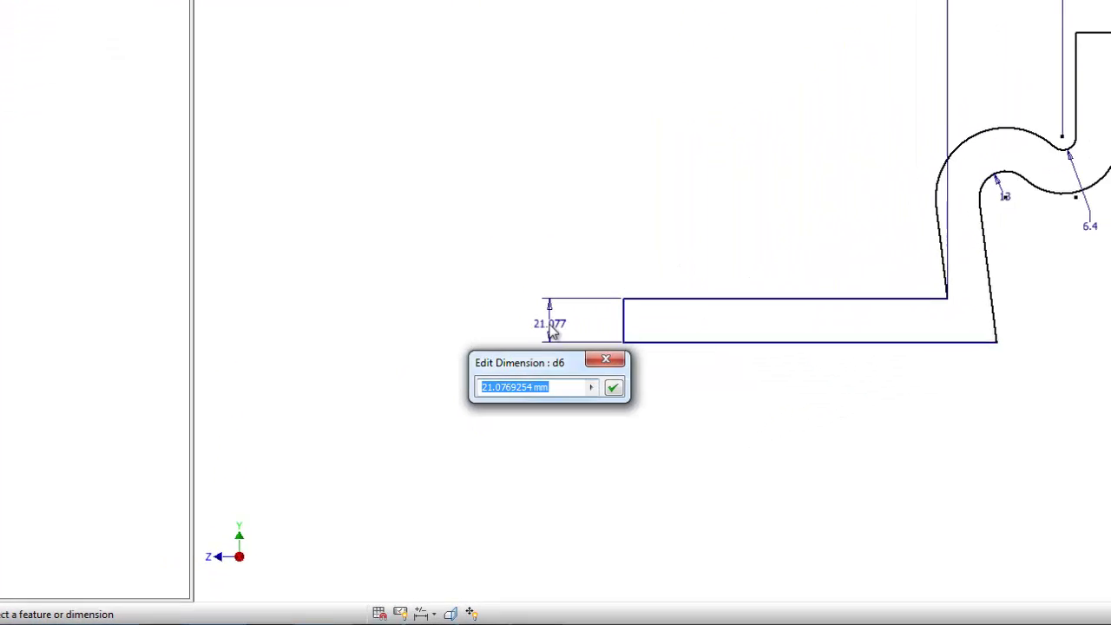
pyautogui.write('4')
pyautogui.write('.0')
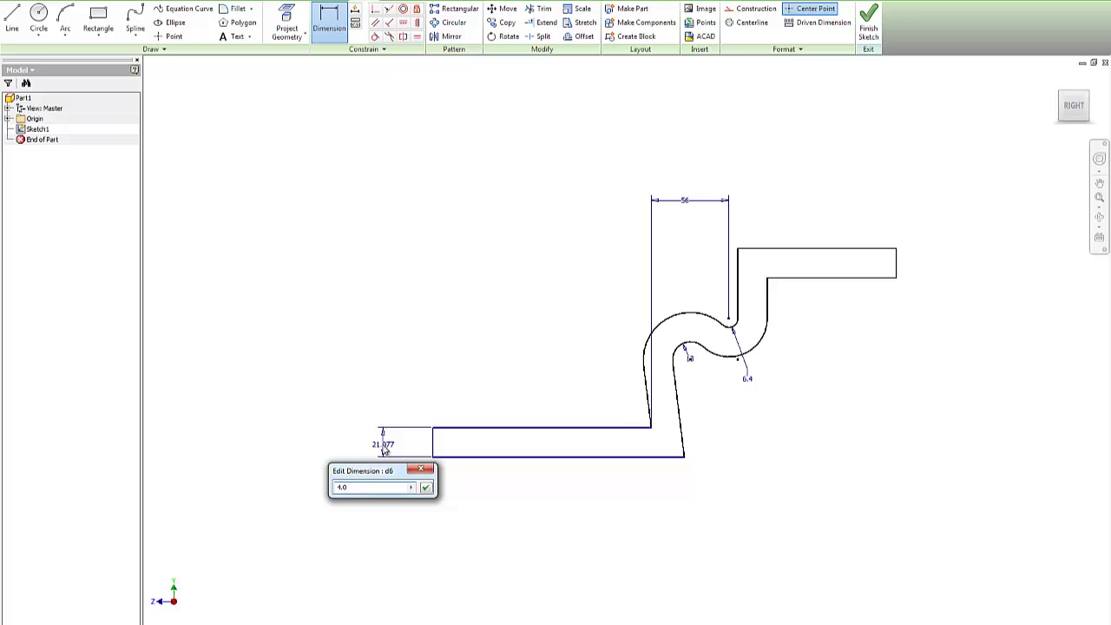
pyautogui.press('Return')
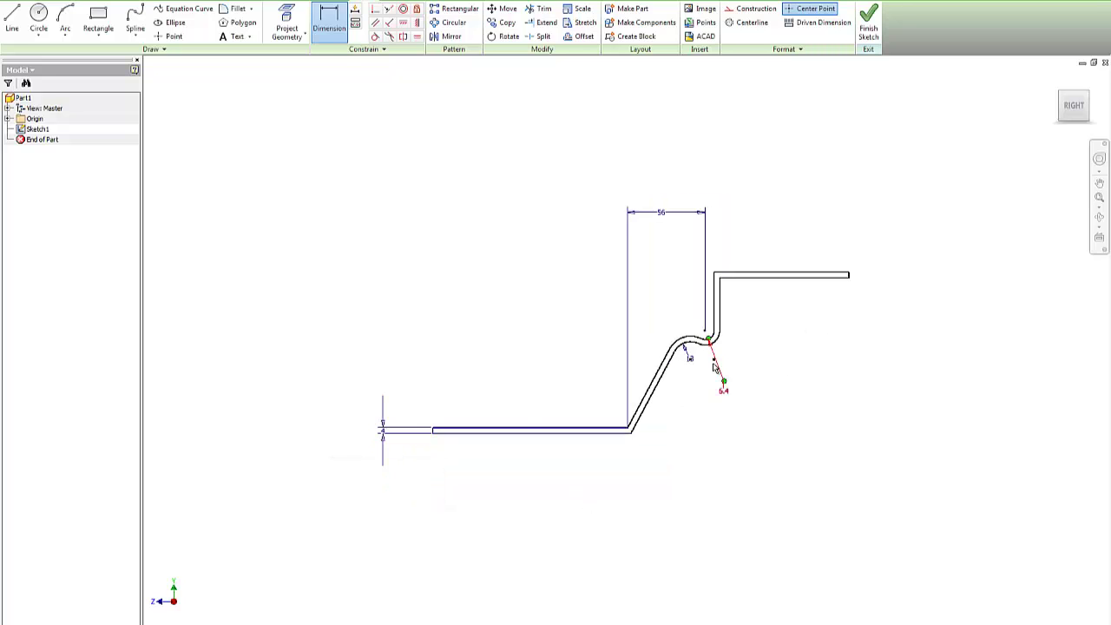
pyautogui.scroll(4, 712, 366)
pyautogui.scroll(-3, 711, 366)
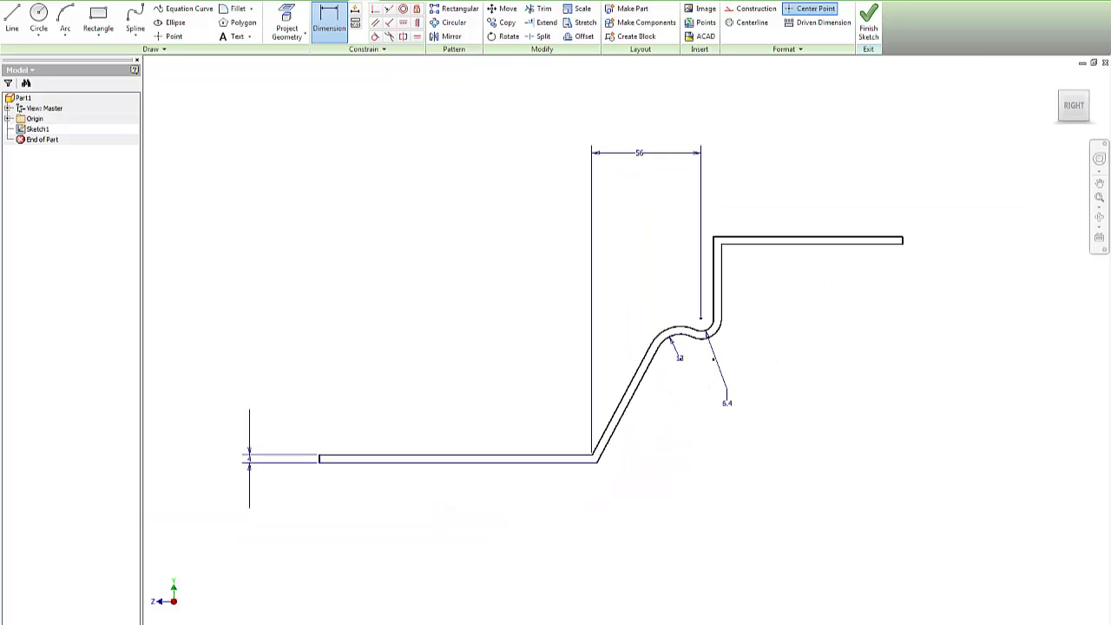
# Consult dwg1.pdf in Adobe Reader and dimension the vertical distance from the hump arc's centre to the profile's bottom line as 8 mm.
pyautogui.hotkey('alt', 'Tab')
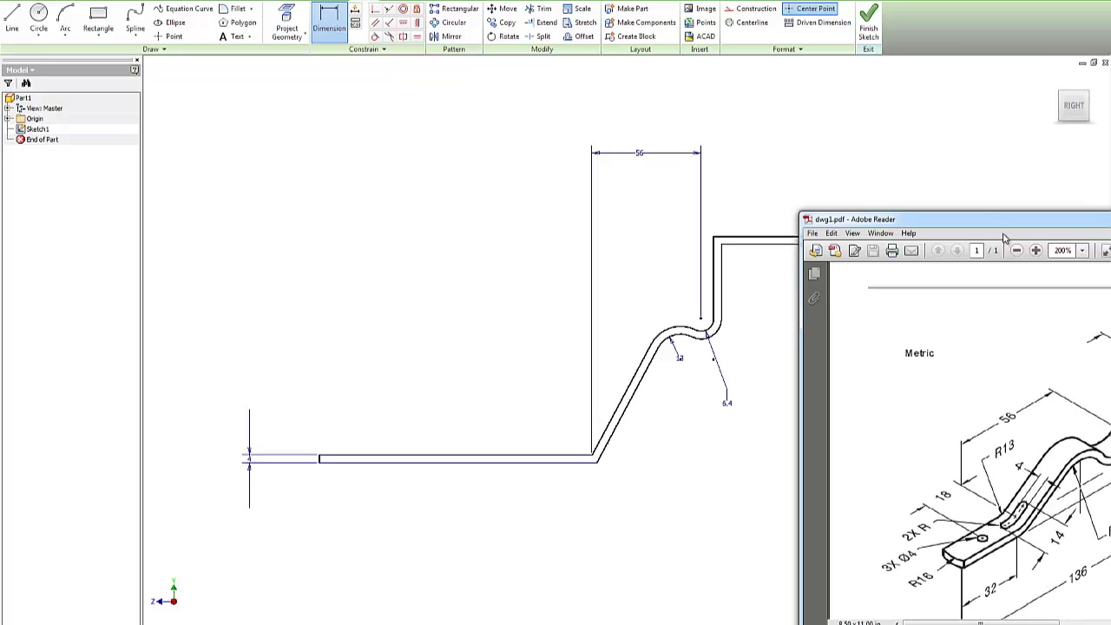
pyautogui.moveTo(1001, 226); pyautogui.dragTo(909, 178)
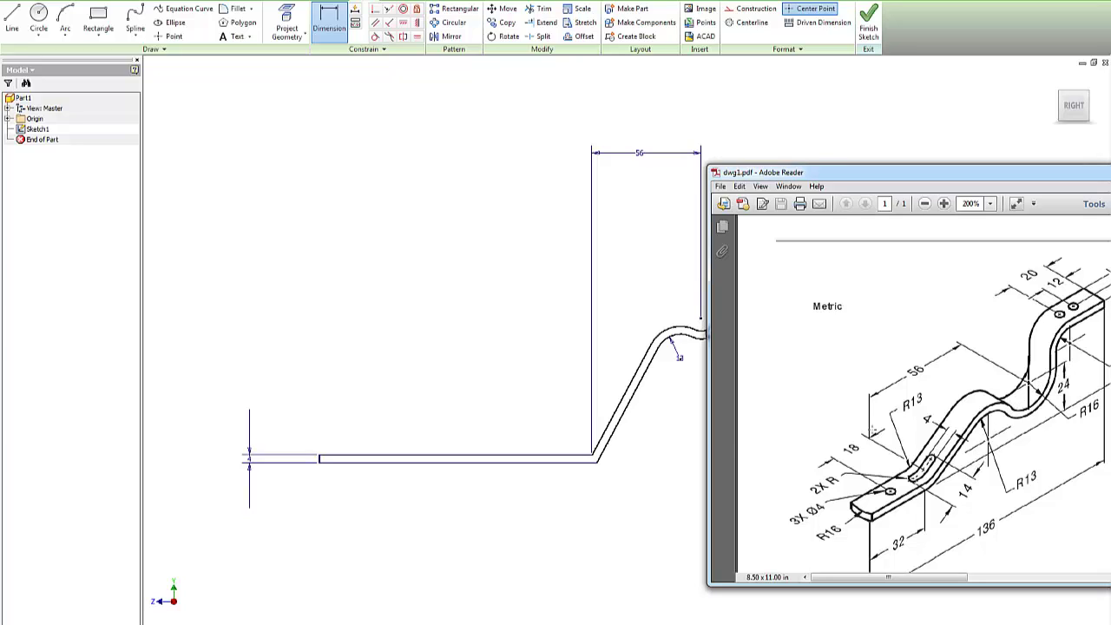
pyautogui.click(324, 22)
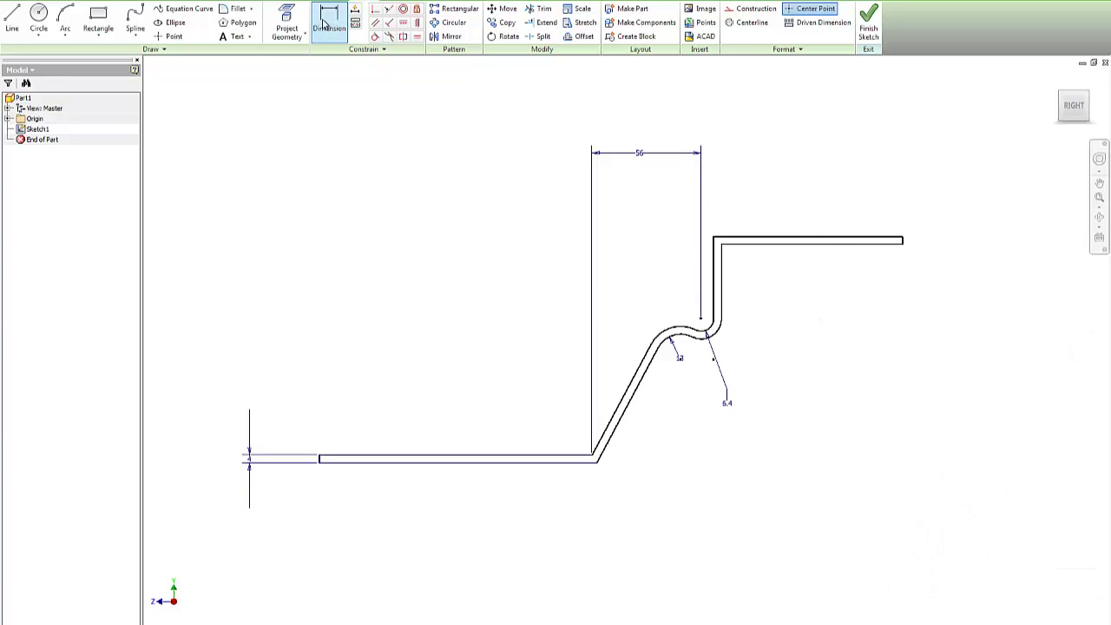
pyautogui.click(323, 22)
pyautogui.click(681, 361)
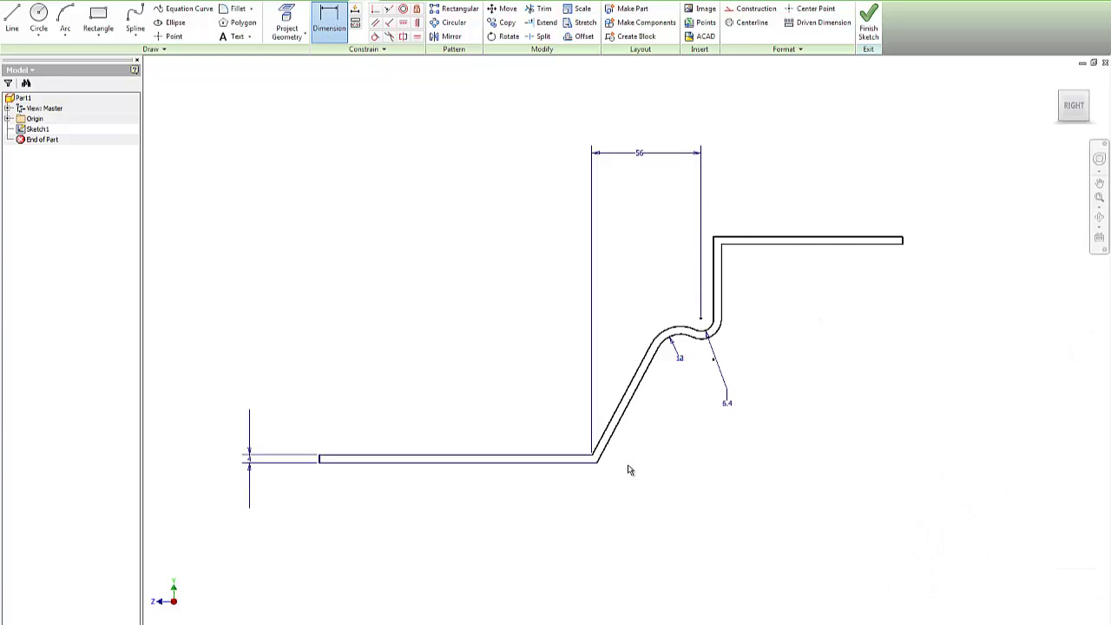
pyautogui.click(591, 463)
pyautogui.click(694, 430)
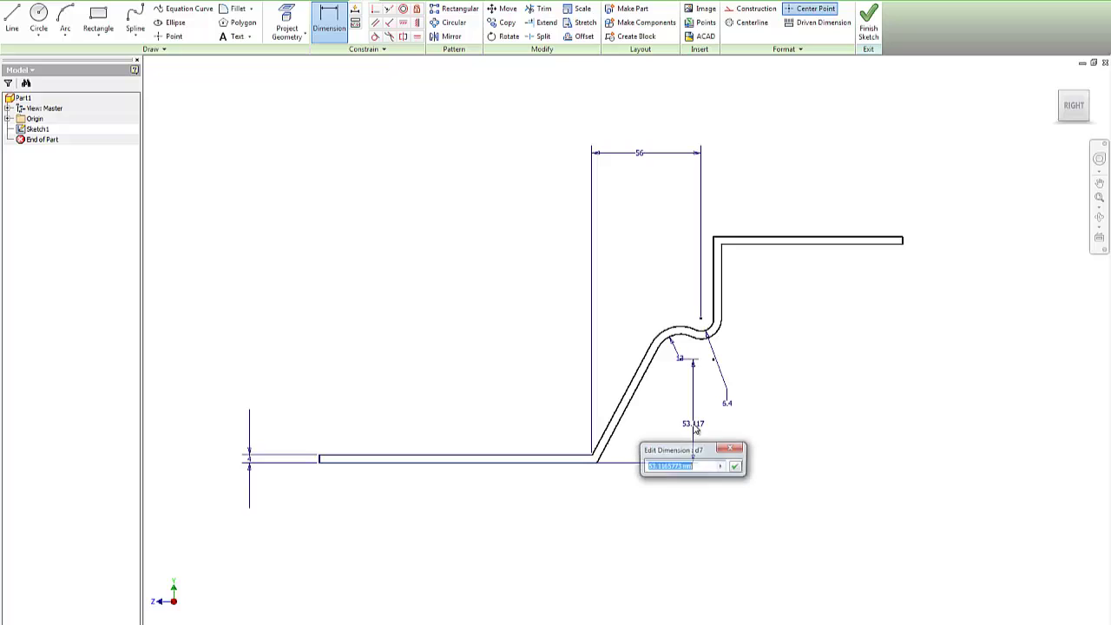
pyautogui.write('8')
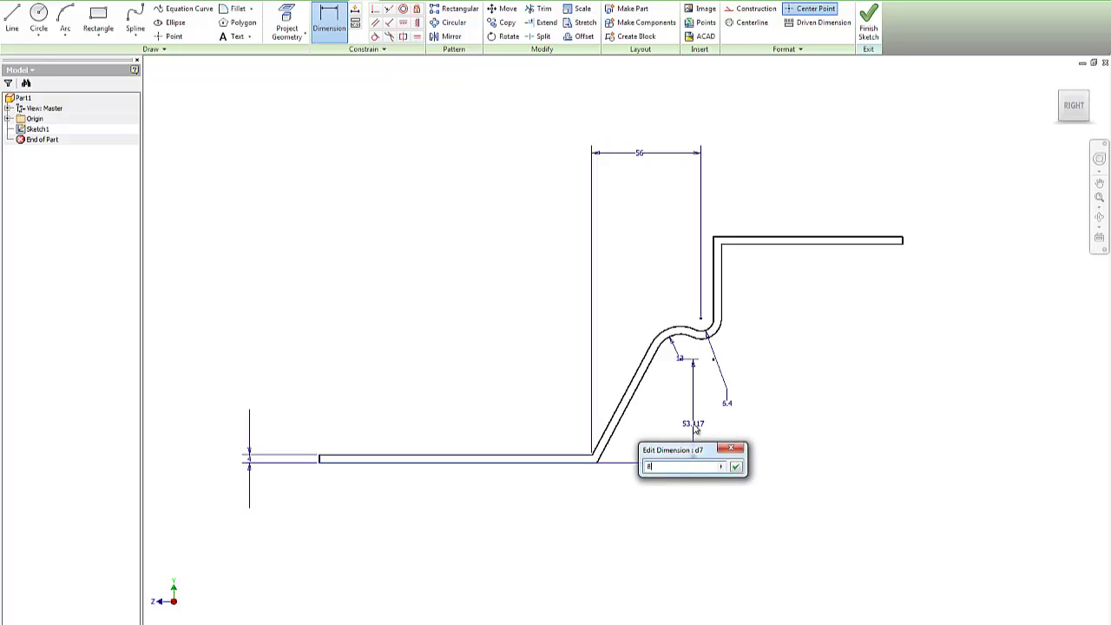
pyautogui.press('Return')
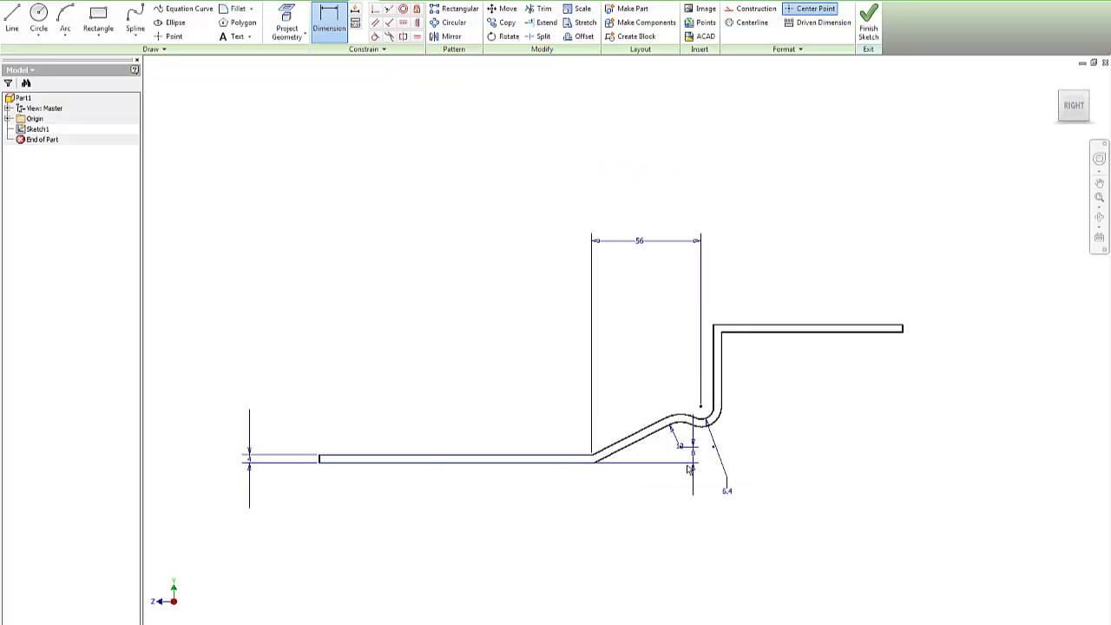
# Check dwg1.pdf in Adobe Reader and dimension the upper line of the lower horizontal leg to 32 mm long.
pyautogui.scroll(-2, 696, 452)
pyautogui.scroll(4, 694, 455)
pyautogui.scroll(-1, 686, 468)
pyautogui.scroll(-3, 685, 469)
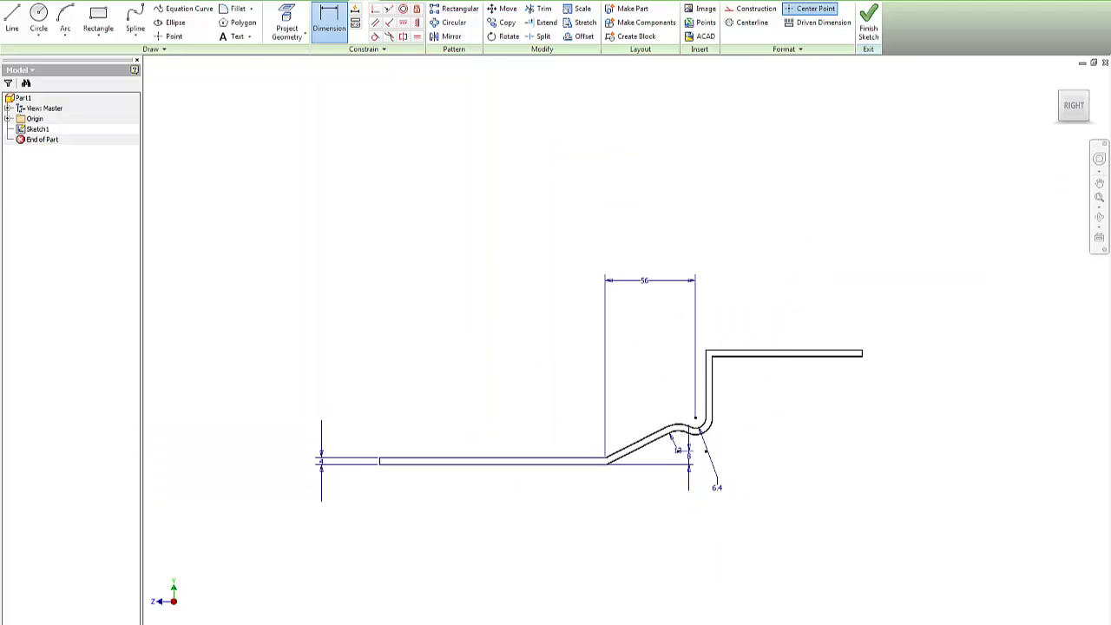
pyautogui.hotkey('alt', 'Tab')
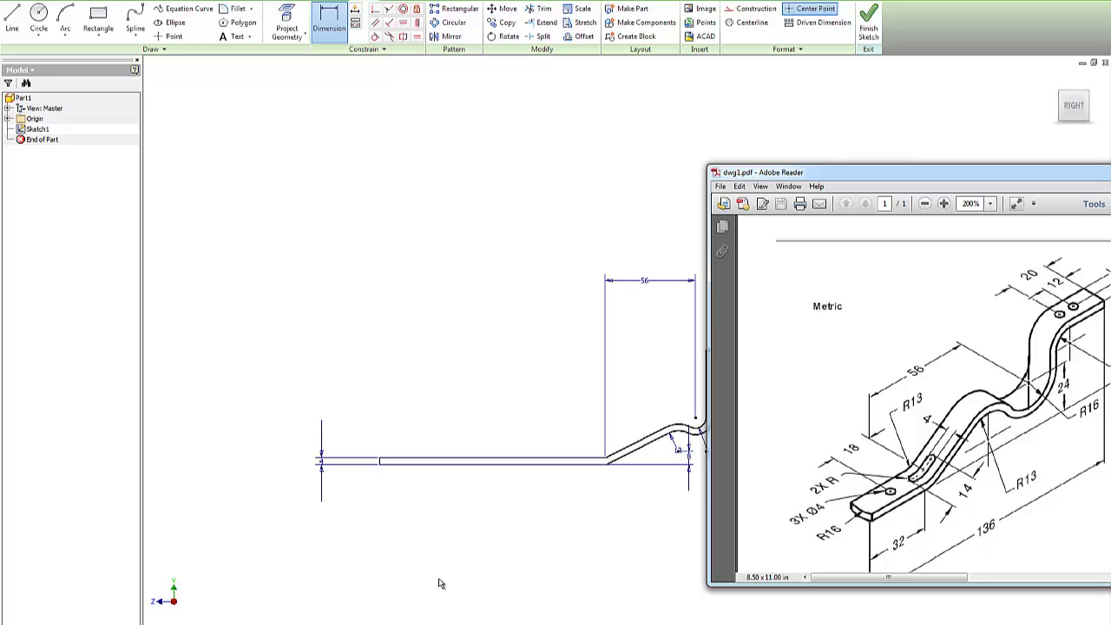
pyautogui.moveTo(913, 179); pyautogui.dragTo(1009, 179)
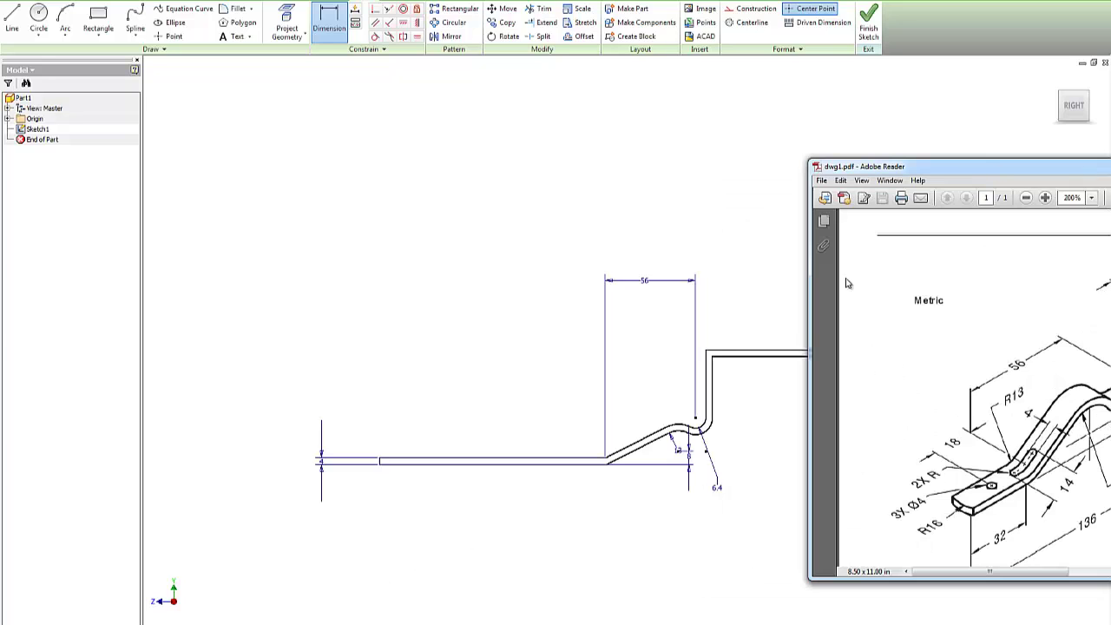
pyautogui.click(513, 462)
pyautogui.click(513, 463)
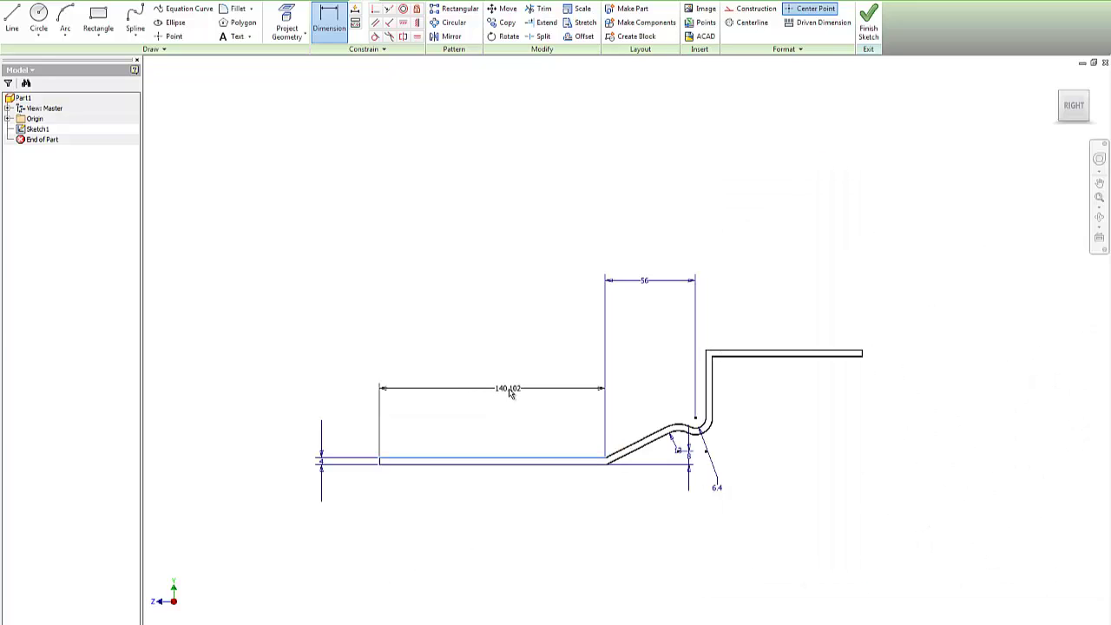
pyautogui.click(508, 392)
pyautogui.write('32')
pyautogui.press('Return')
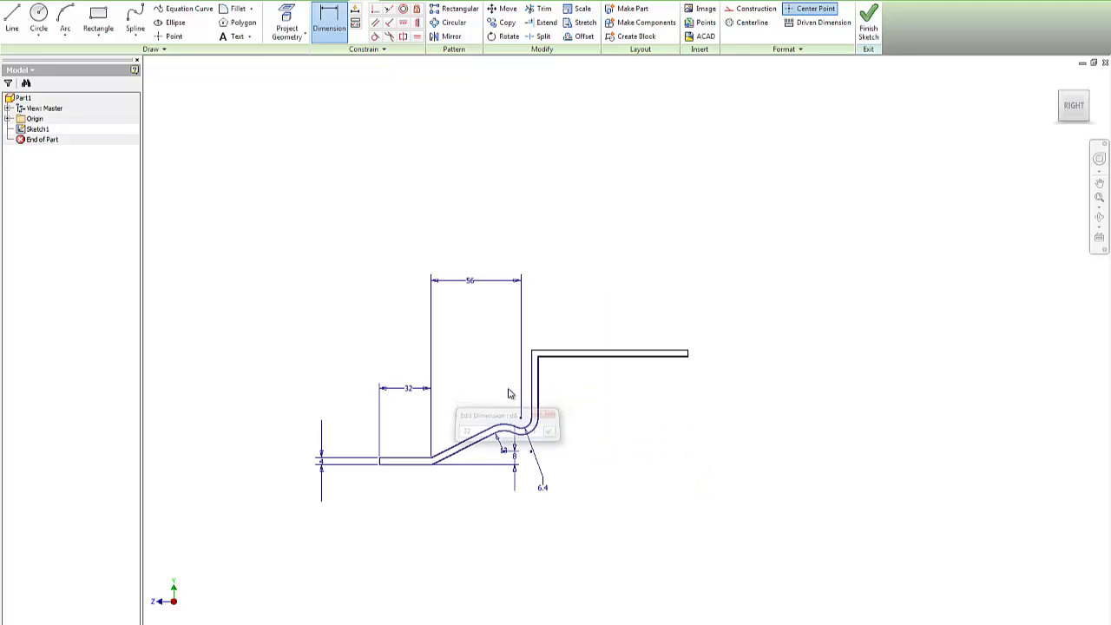
# Consult dwg1.pdf and dimension the overall height from the lower leg's bottom line to the upper leg's top line as 40 mm.
pyautogui.scroll(1, 493, 453)
pyautogui.scroll(2, 493, 453)
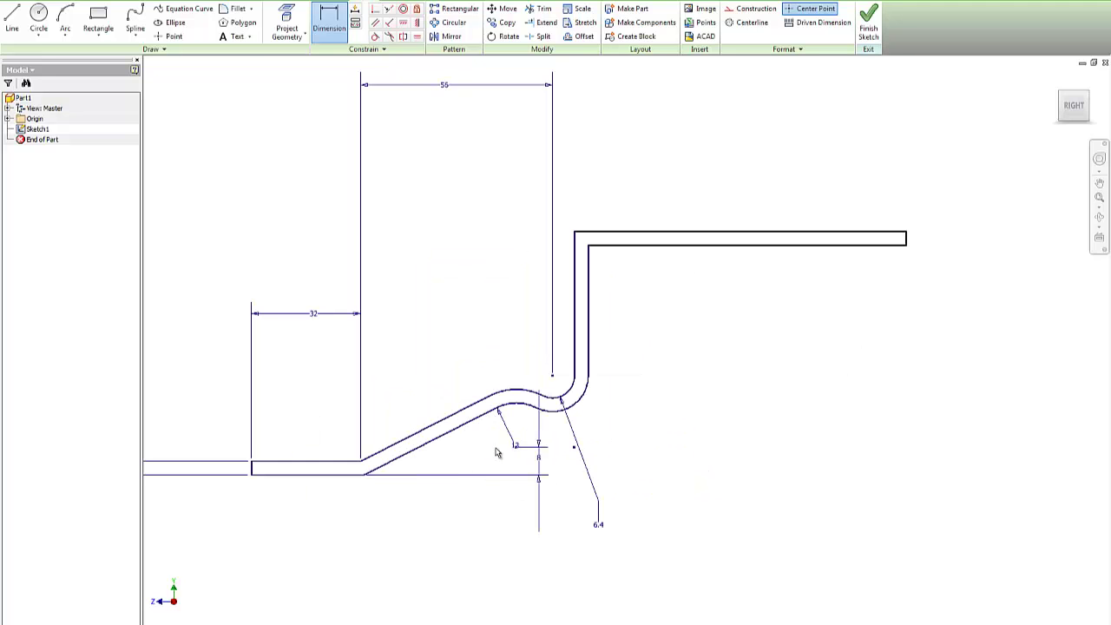
pyautogui.scroll(-1, 498, 453)
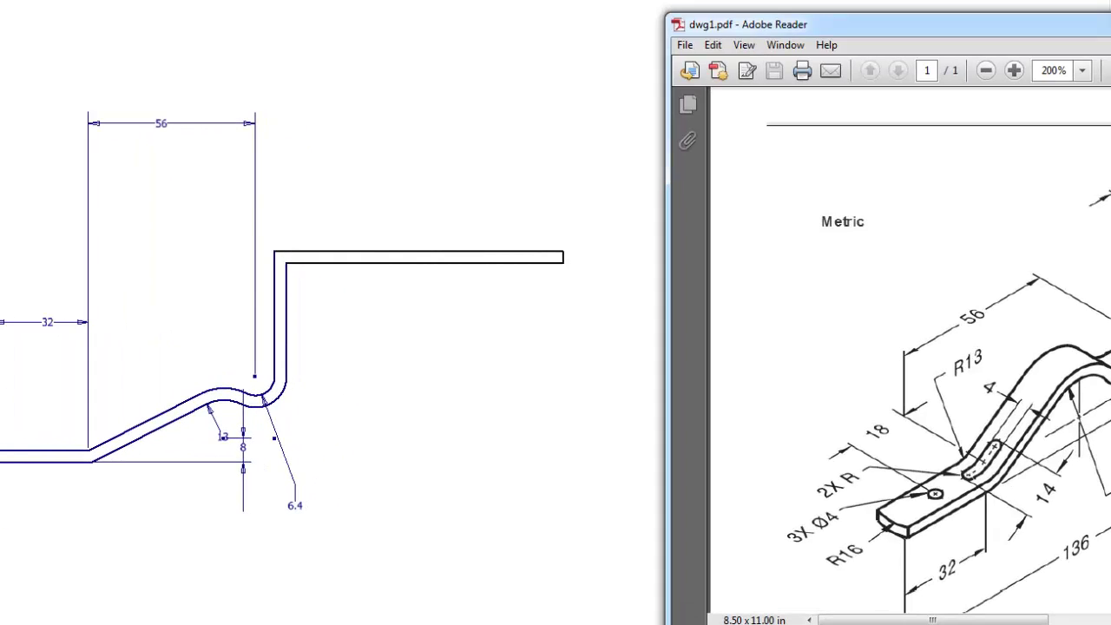
pyautogui.moveTo(961, 28); pyautogui.dragTo(763, 17)
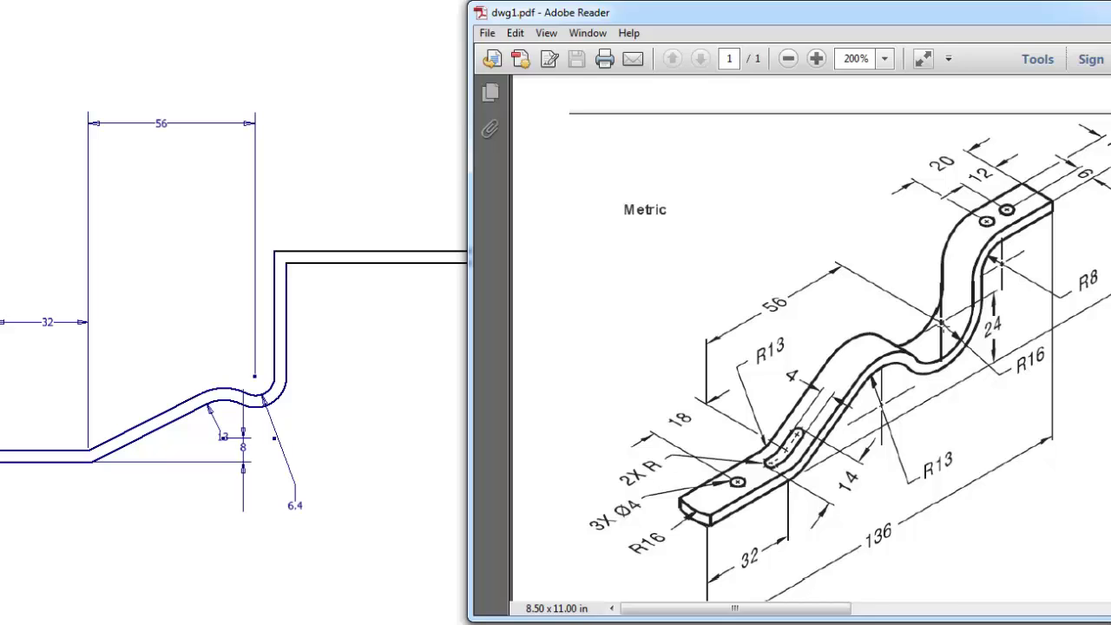
pyautogui.moveTo(945, 27); pyautogui.dragTo(882, 30)
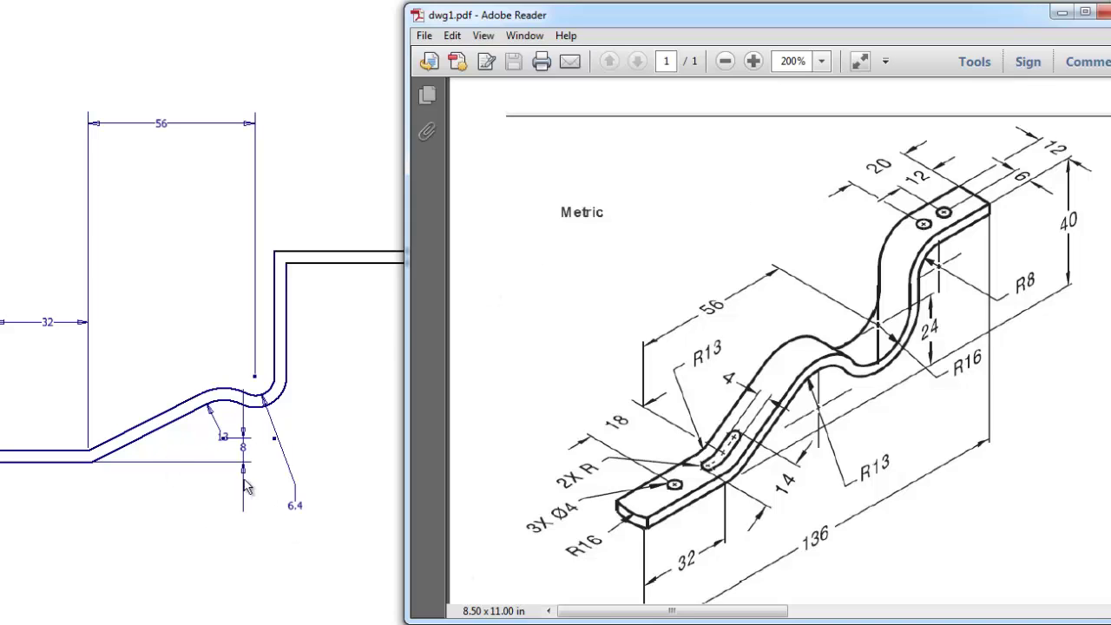
pyautogui.moveTo(822, 15); pyautogui.dragTo(976, 4)
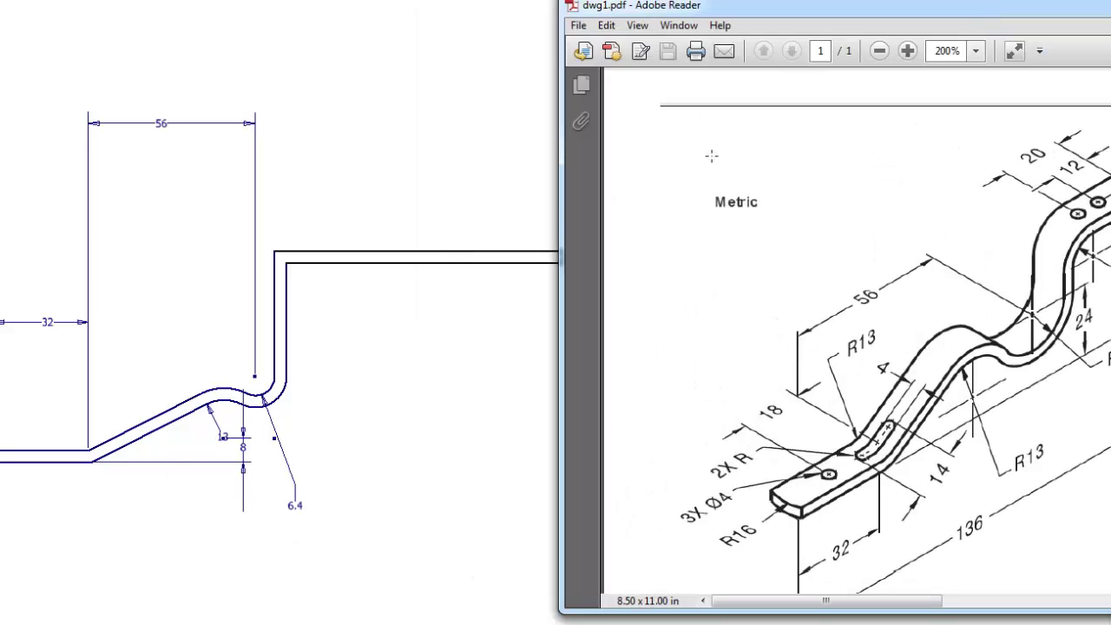
pyautogui.click(423, 253)
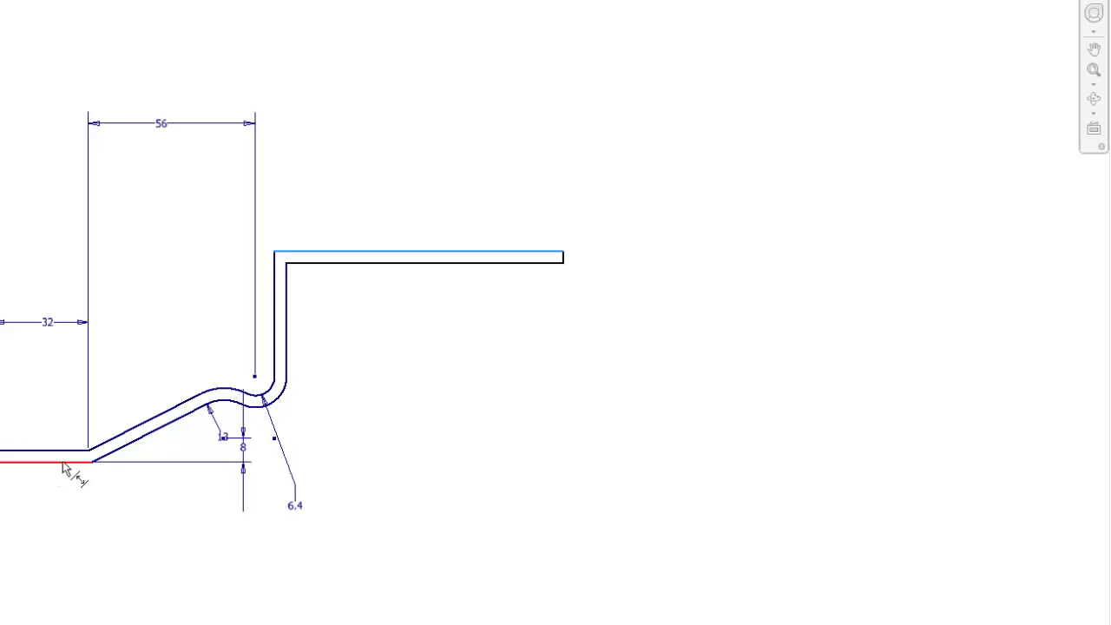
pyautogui.click(60, 460)
pyautogui.click(619, 367)
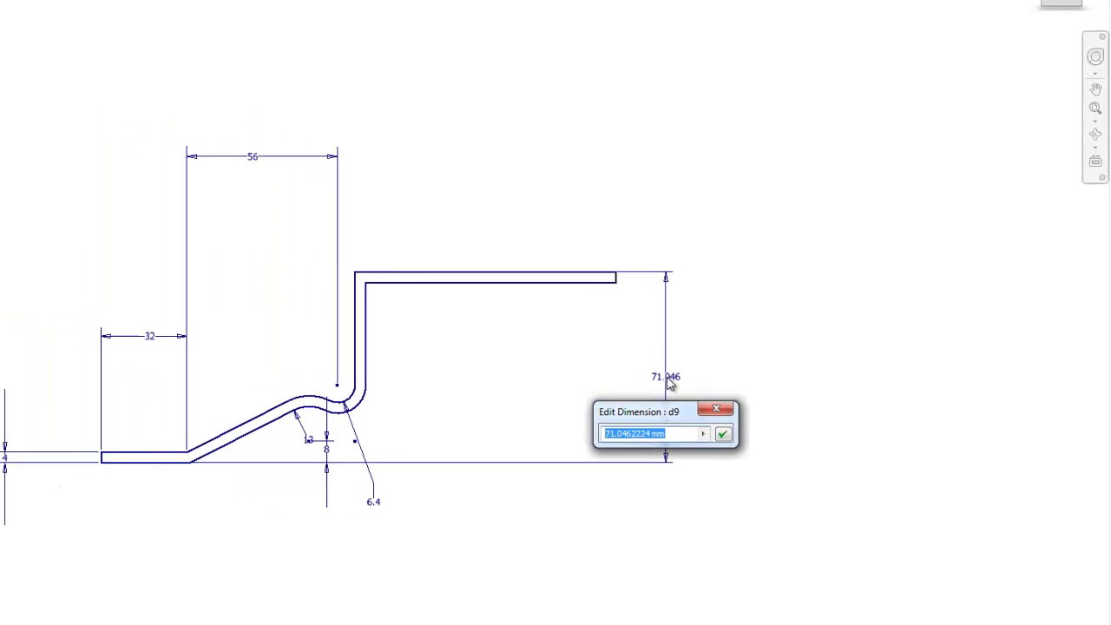
pyautogui.write('40')
pyautogui.press('Return')
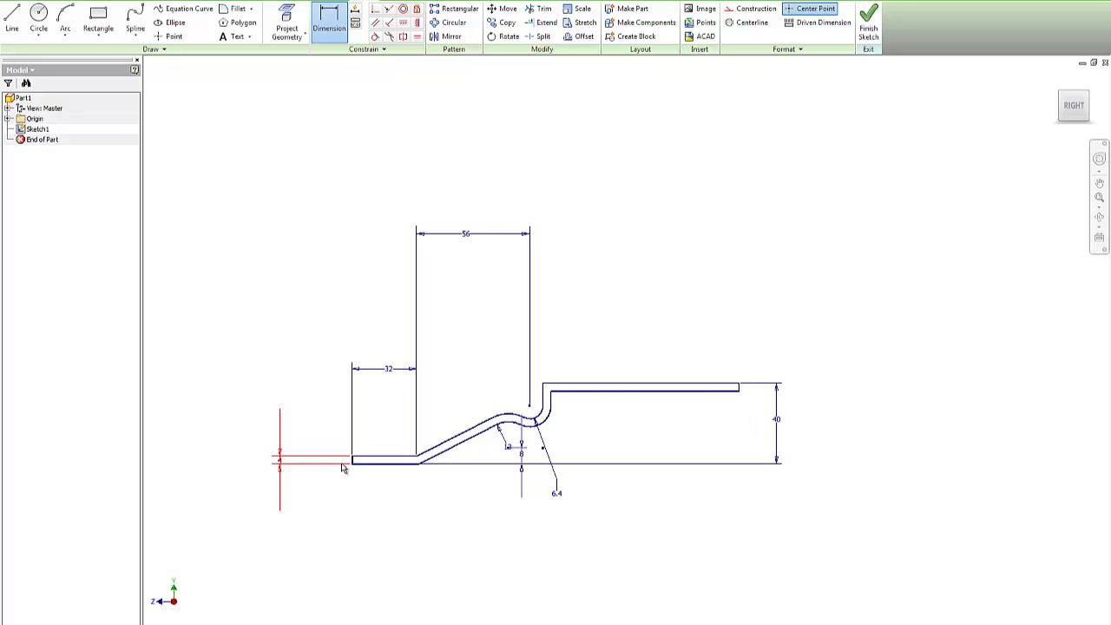
# Turn the sketch to an isometric view and compare it with the drawing in dwg1.pdf in Adobe Reader.
pyautogui.scroll(3, 440, 469)
pyautogui.scroll(-2, 440, 469)
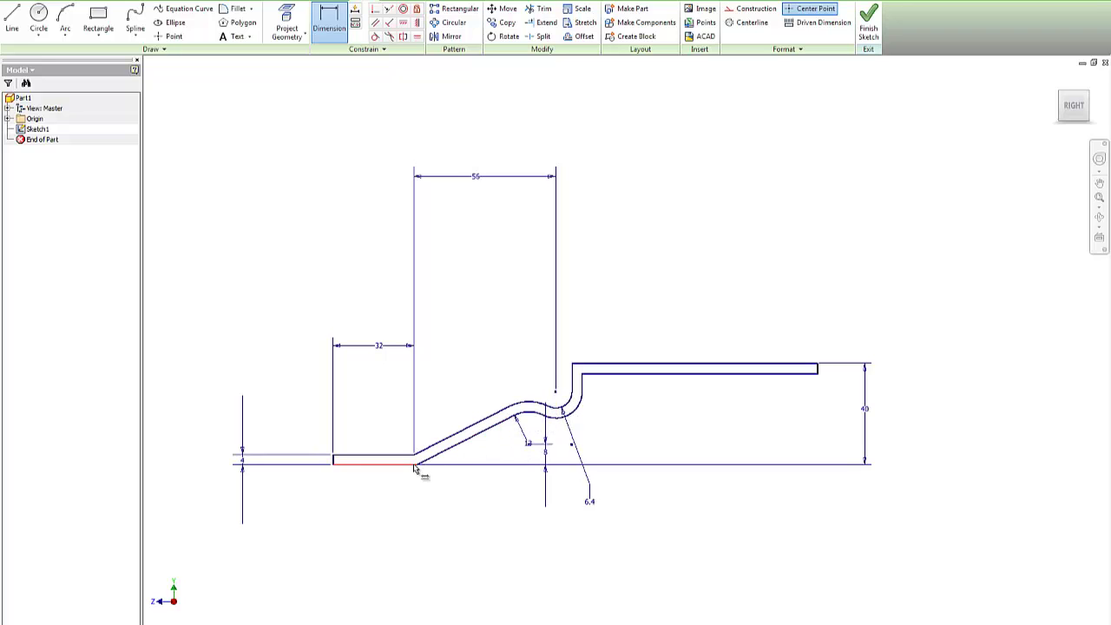
pyautogui.hotkey('alt', 'Tab')
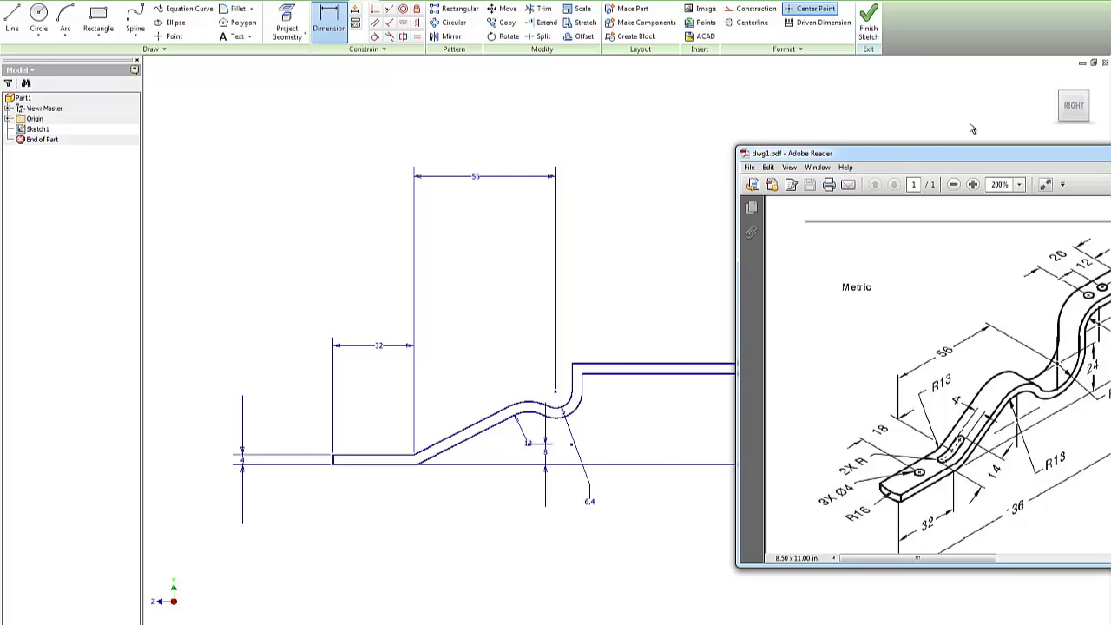
pyautogui.moveTo(1062, 97)
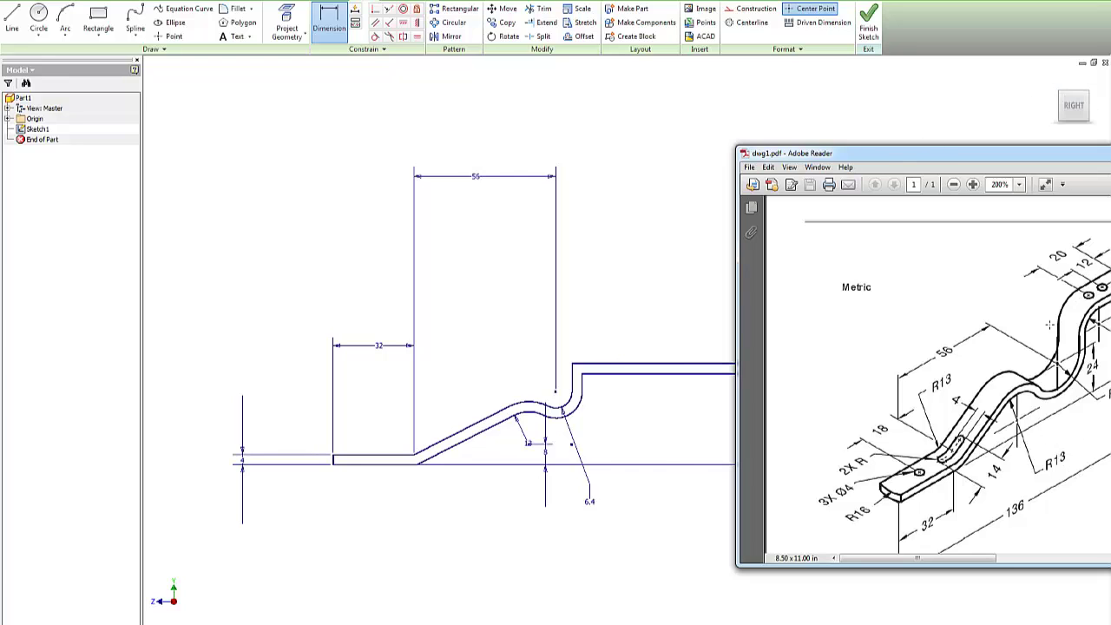
pyautogui.click(1060, 93)
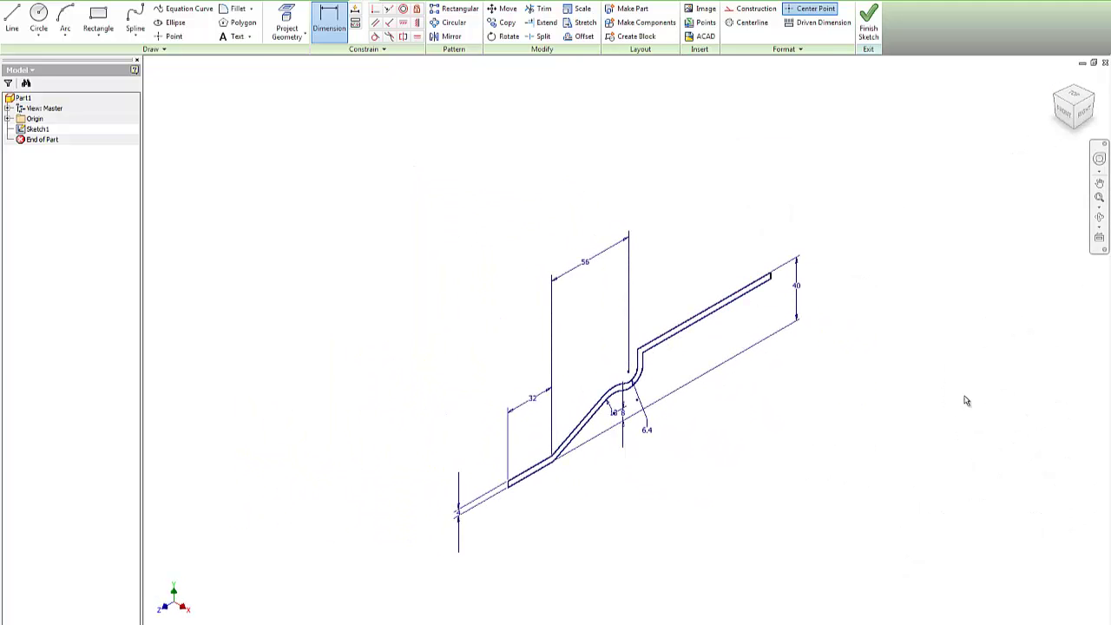
pyautogui.hotkey('alt', 'Tab')
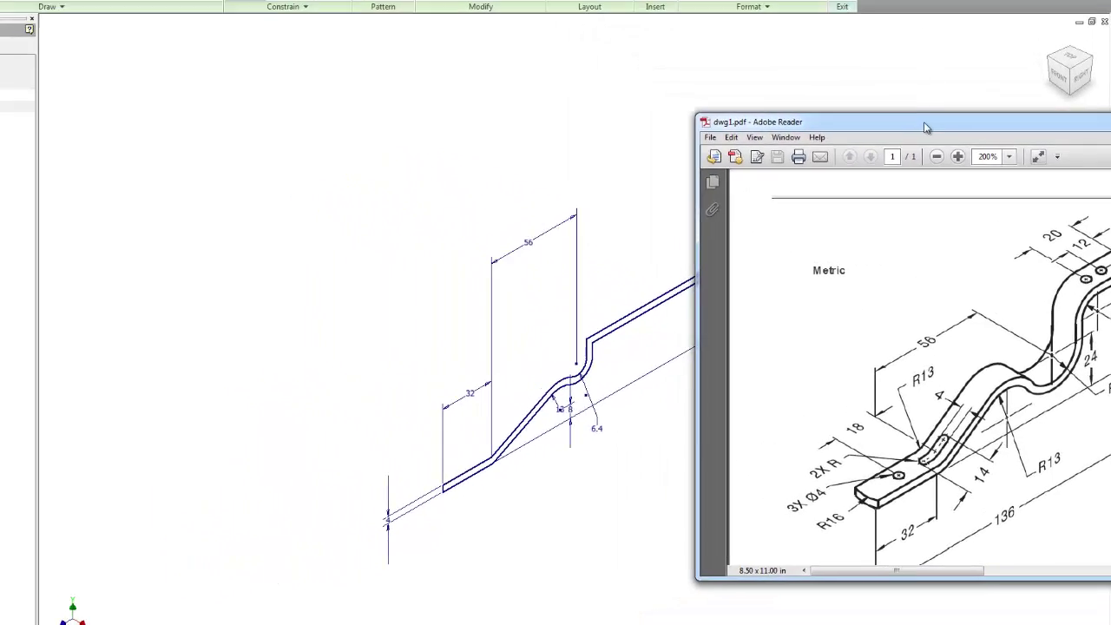
pyautogui.click(955, 112)
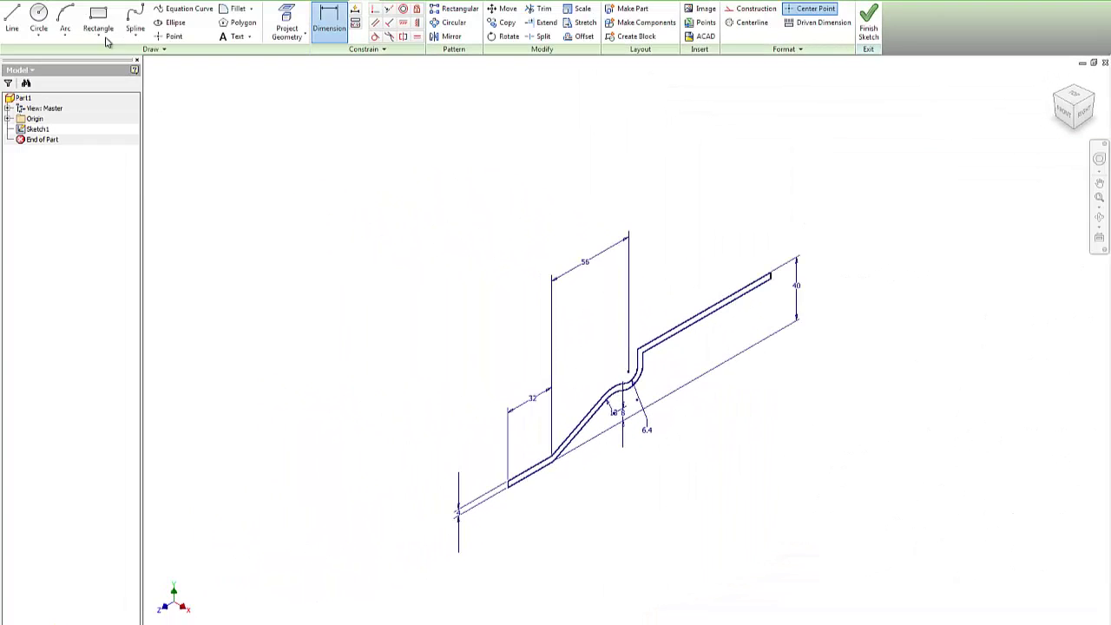
# Dimension the overall horizontal length between the profile's two end lines as 136 mm.
pyautogui.click(324, 19)
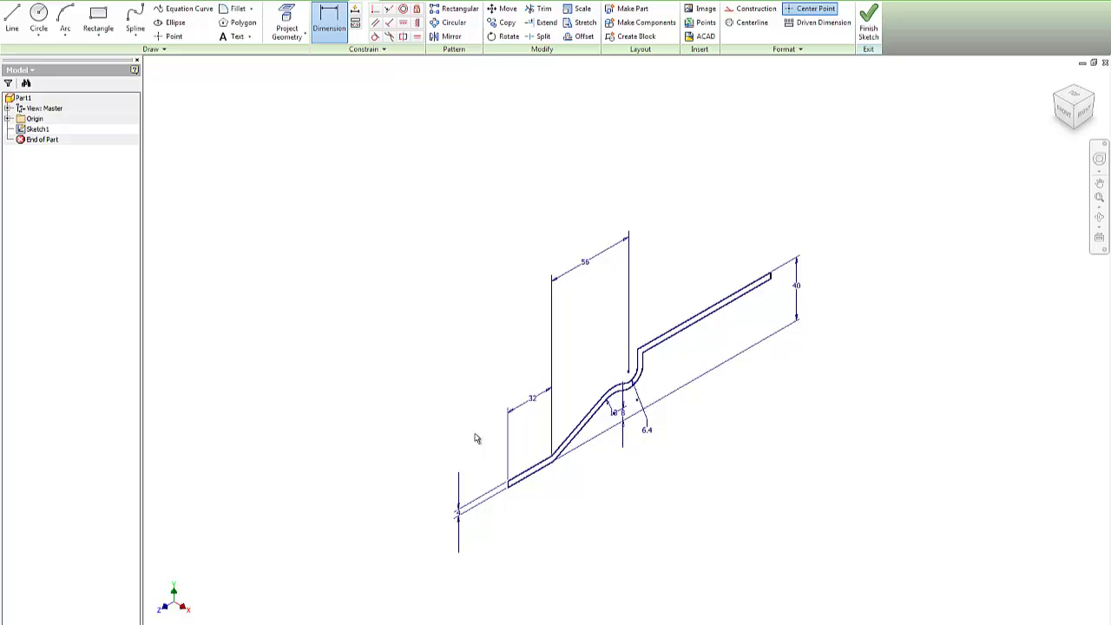
pyautogui.click(509, 486)
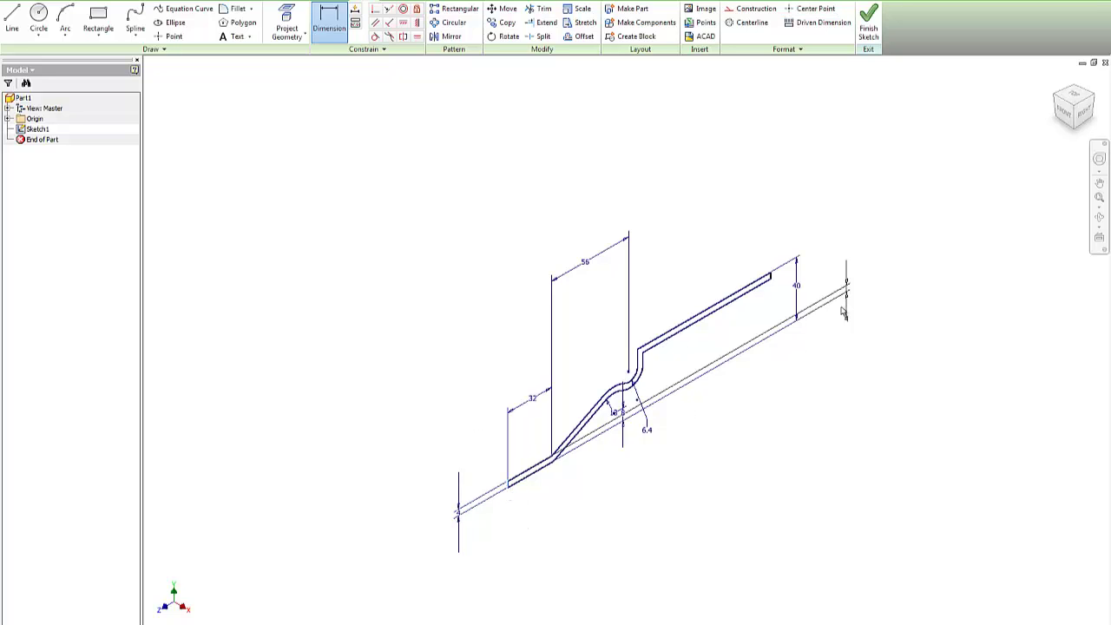
pyautogui.click(772, 280)
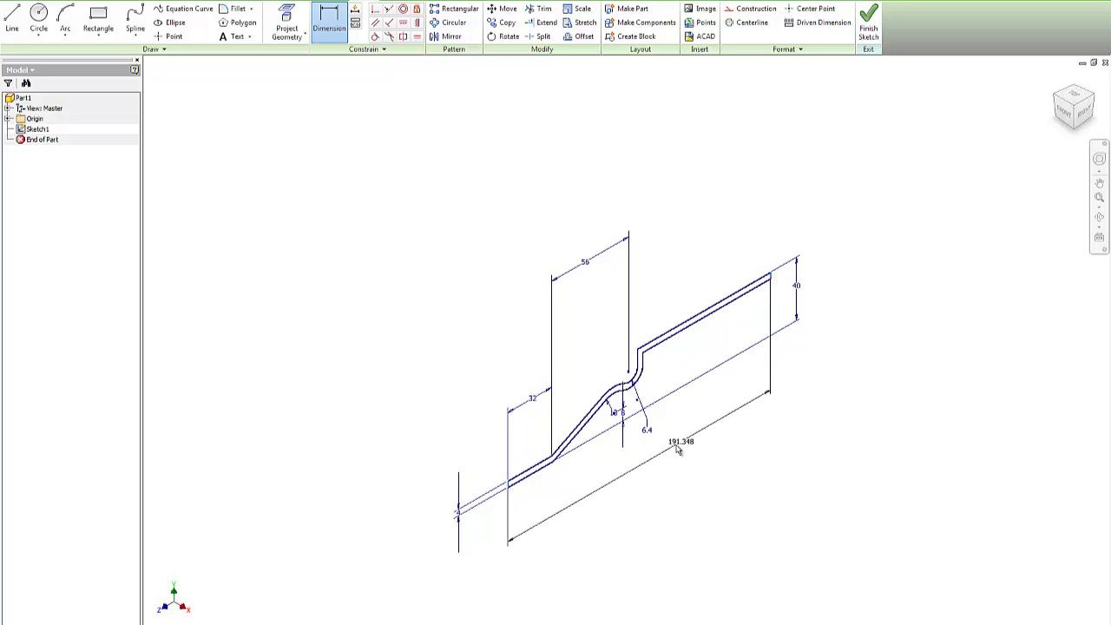
pyautogui.click(660, 476)
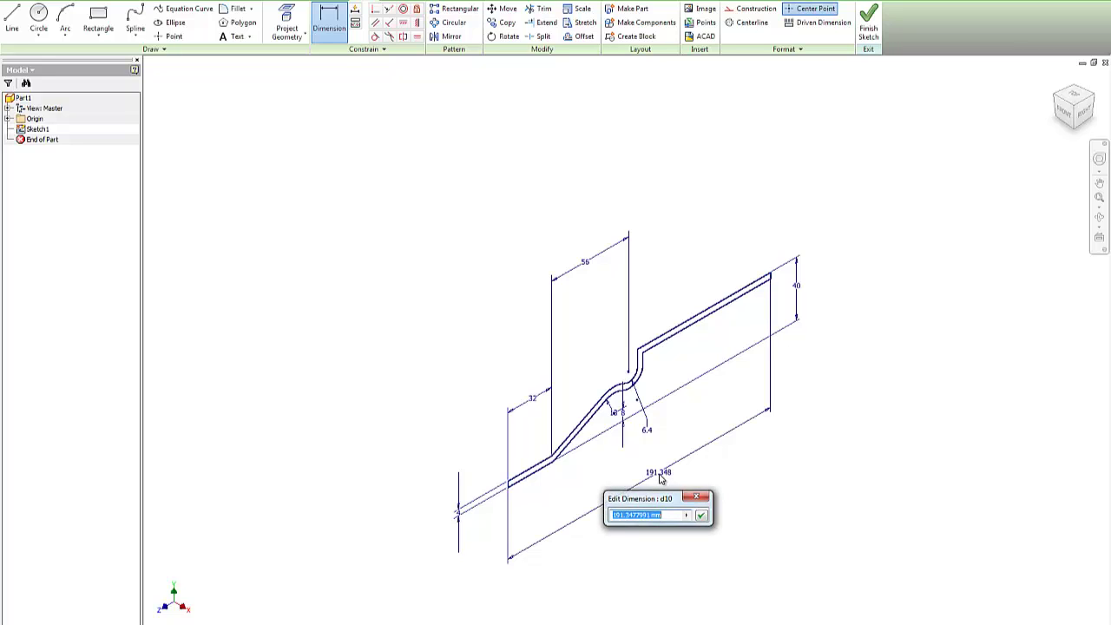
pyautogui.write('136')
pyautogui.press('Return')
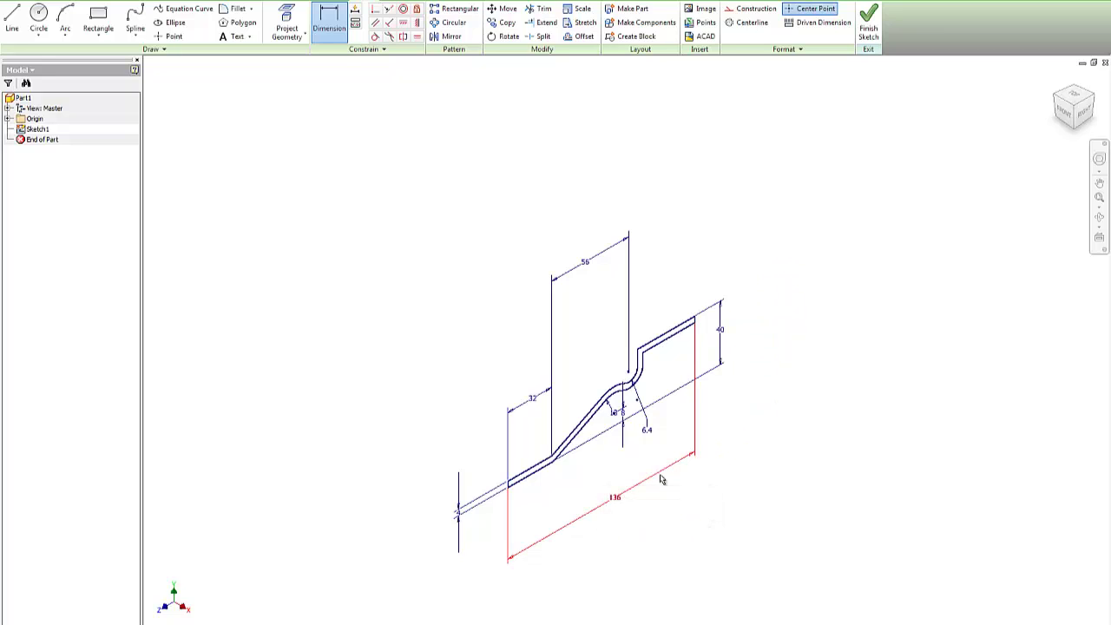
# Finish the sketch, consult the strap width in dwg1.pdf in Adobe Reader, and extrude the profile 12 mm.
pyautogui.scroll(3, 577, 447)
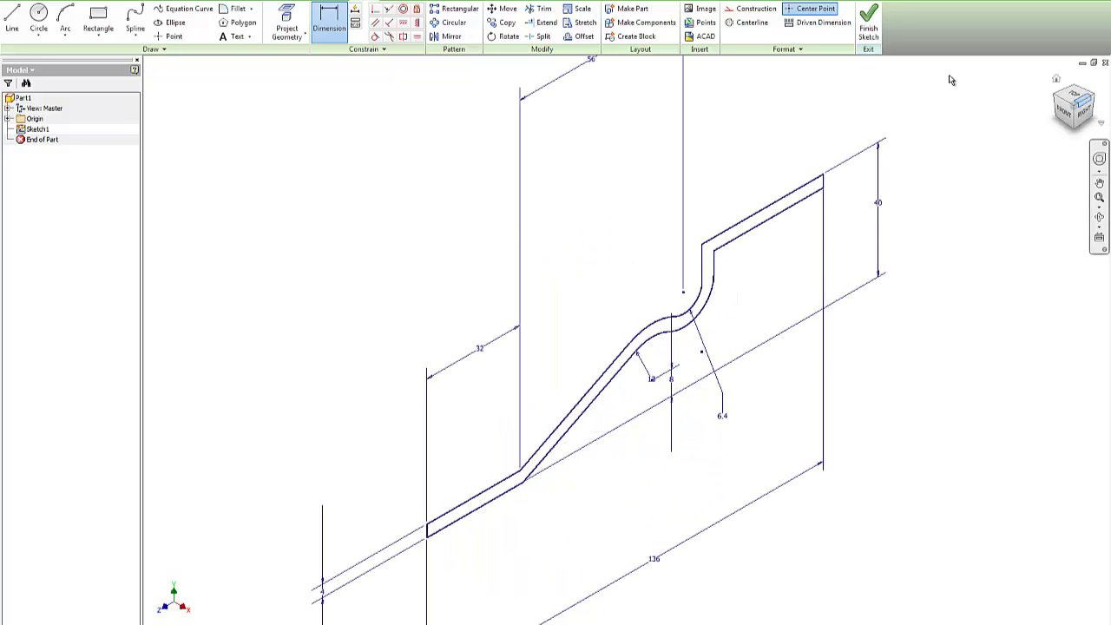
pyautogui.click(869, 26)
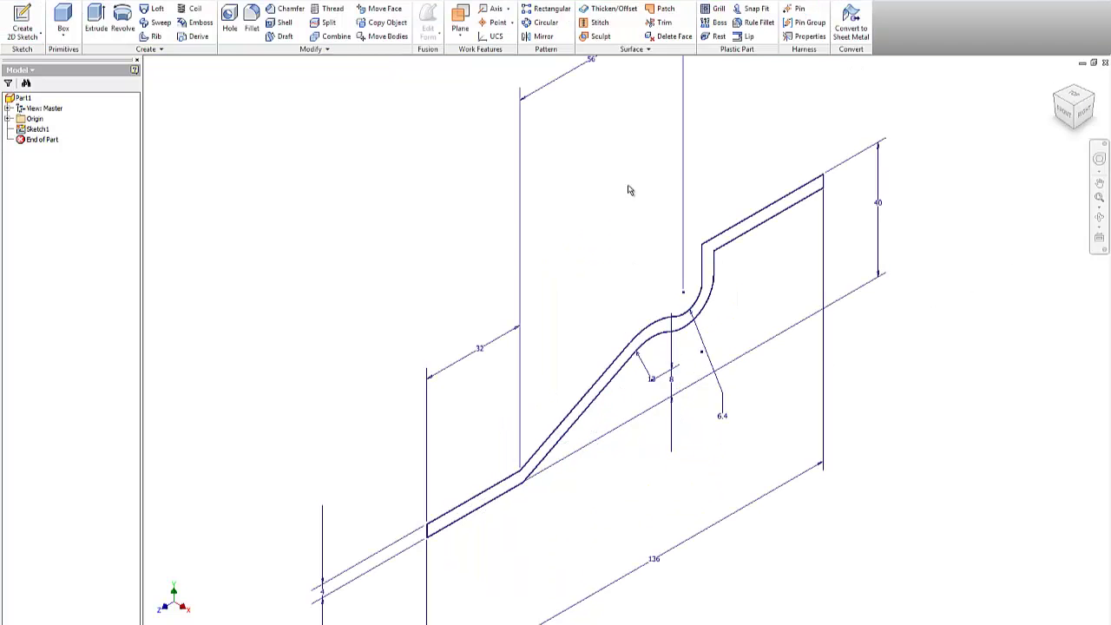
pyautogui.click(97, 19)
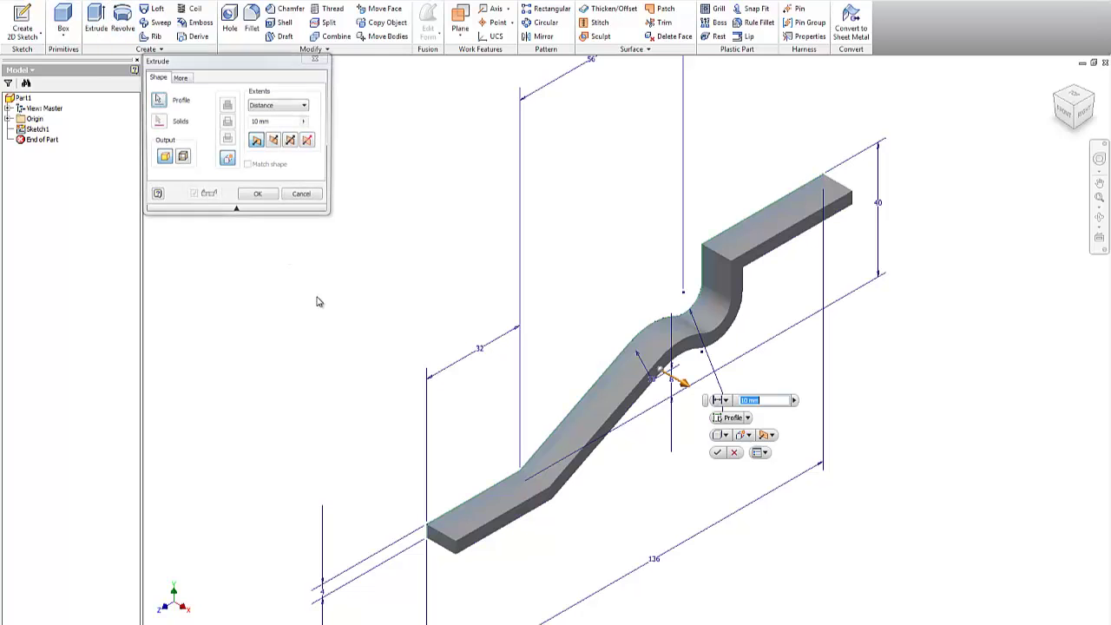
pyautogui.hotkey('alt', 'Tab')
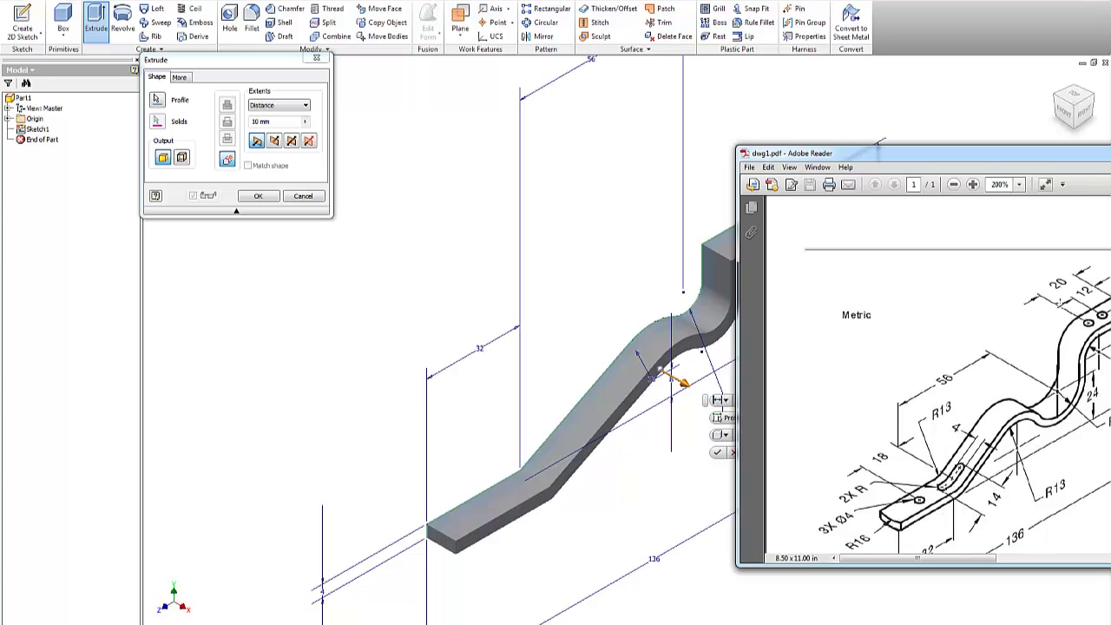
pyautogui.moveTo(963, 558)
pyautogui.mouseDown()
pyautogui.moveTo(1034, 548)
pyautogui.moveTo(954, 552)
pyautogui.mouseUp()
pyautogui.moveTo(976, 157); pyautogui.dragTo(1104, 167)
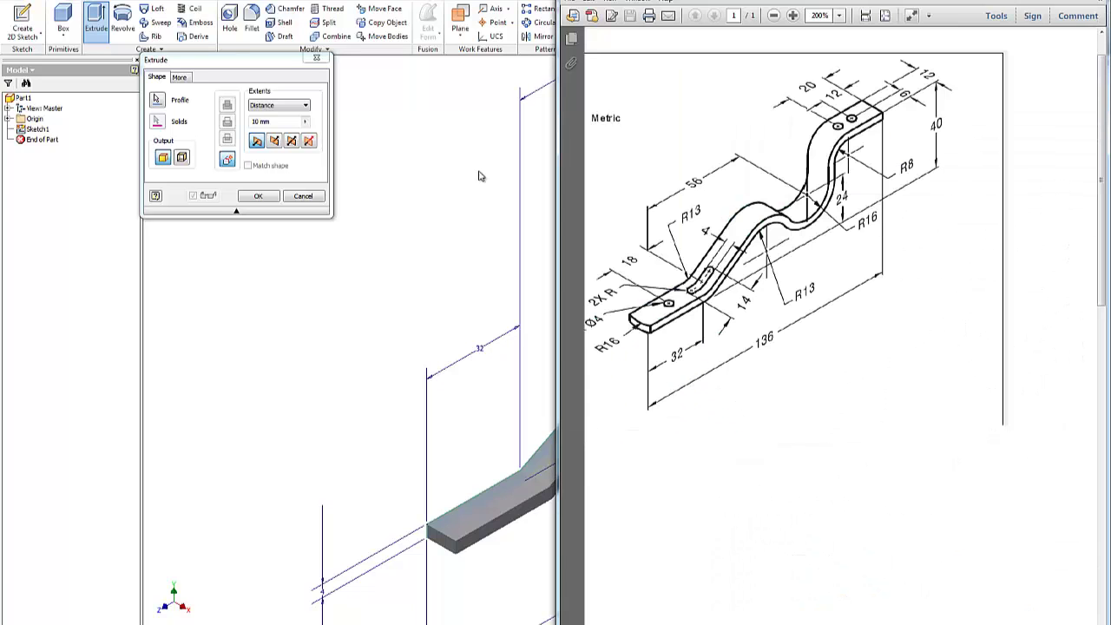
pyautogui.click(274, 121)
pyautogui.write('1')
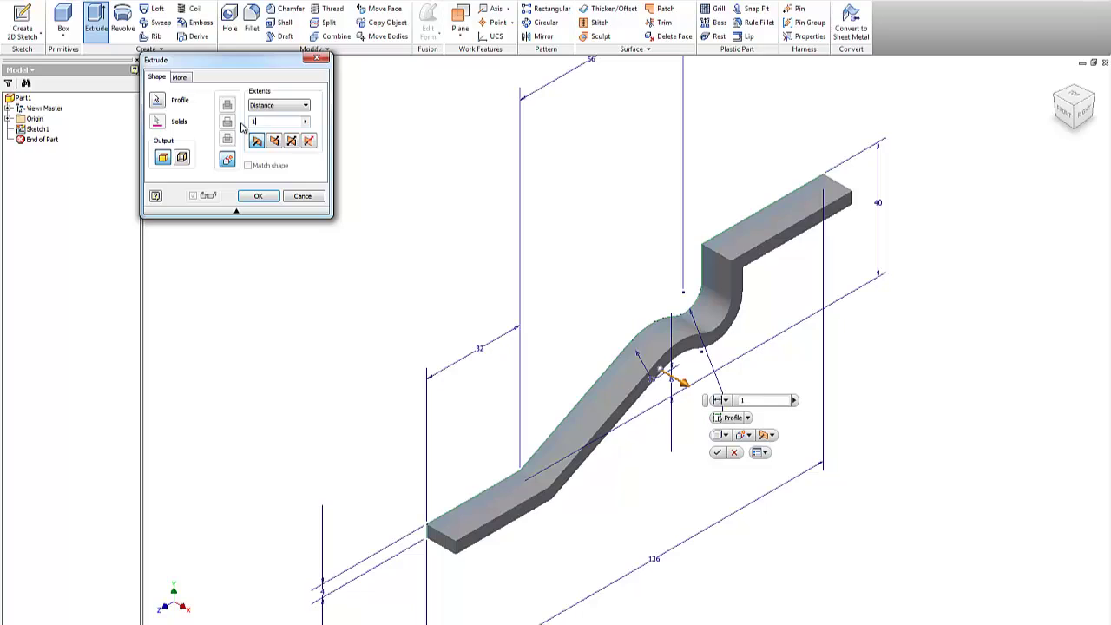
pyautogui.write('2')
pyautogui.press('Return')
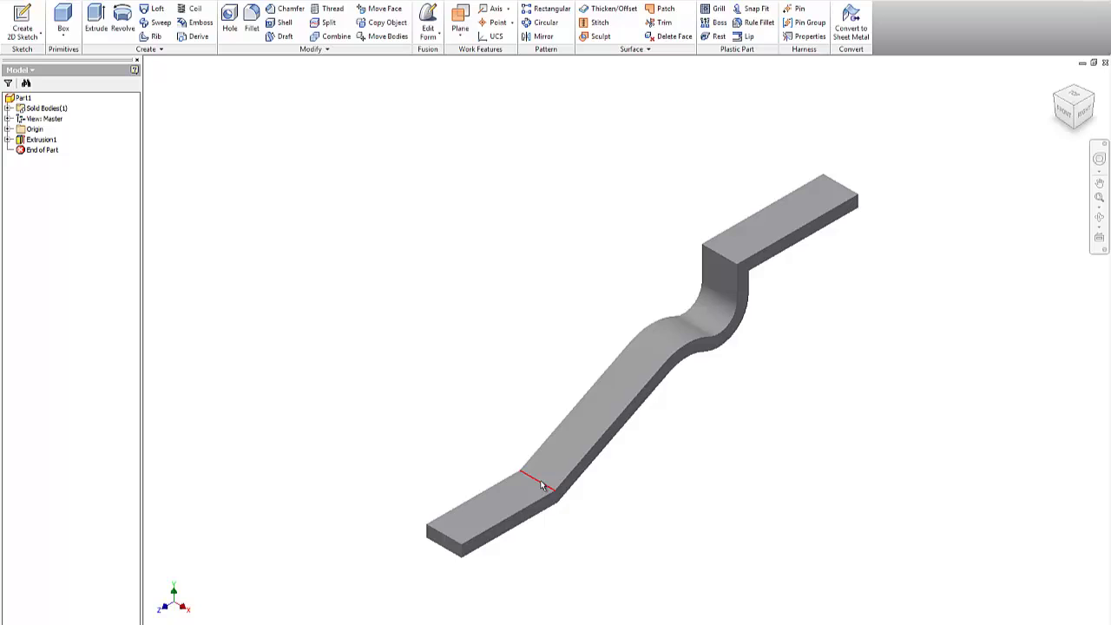
pyautogui.moveTo(540, 482)
pyautogui.press('f')
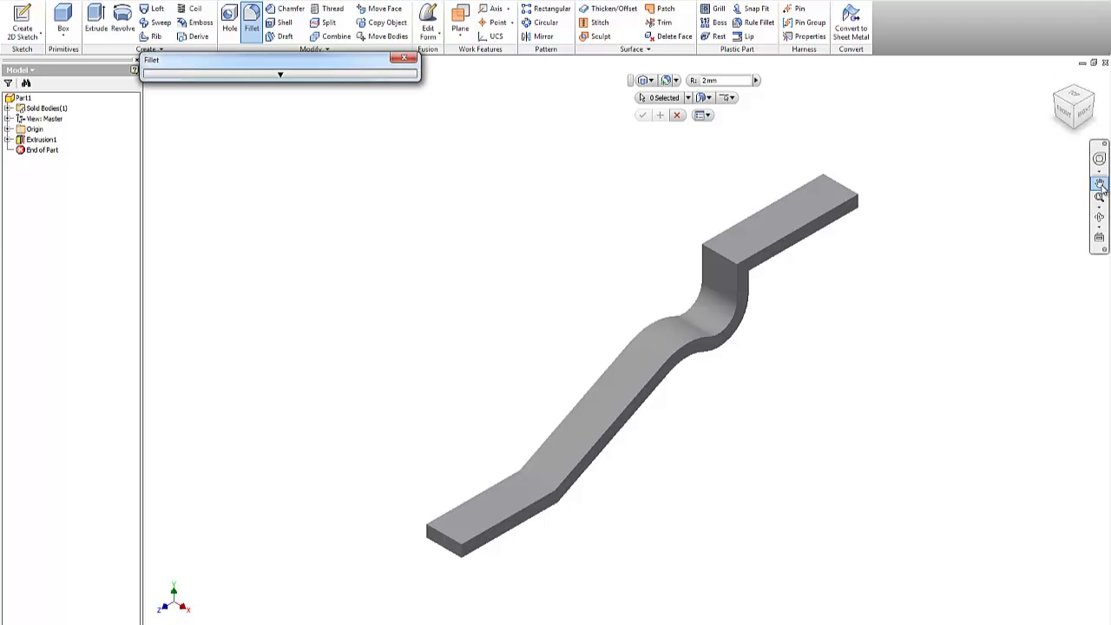
pyautogui.click(1098, 184)
pyautogui.moveTo(901, 312); pyautogui.dragTo(637, 335)
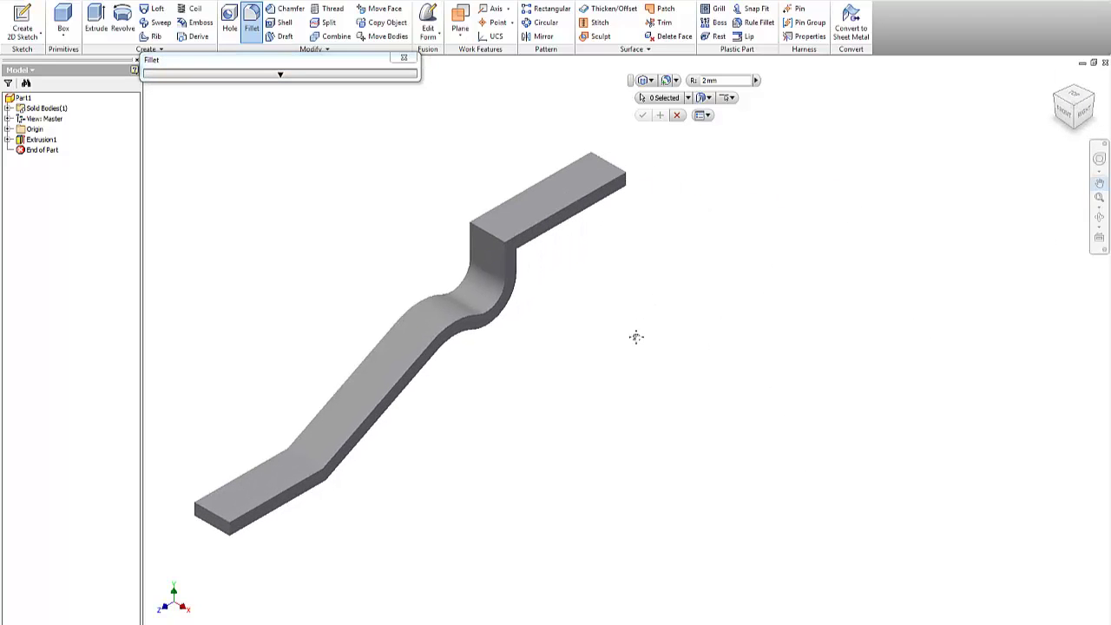
pyautogui.click(404, 58)
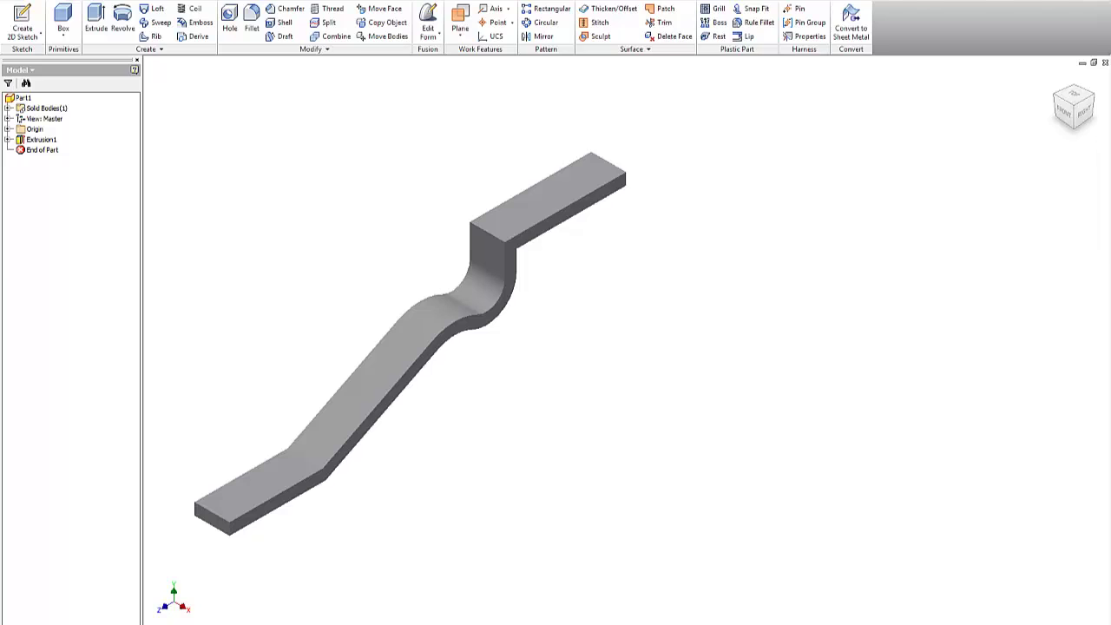
# Compare the extruded strap with the drawing in dwg1.pdf in Adobe Reader and inspect the strap's underside.
pyautogui.hotkey('alt', 'Tab')
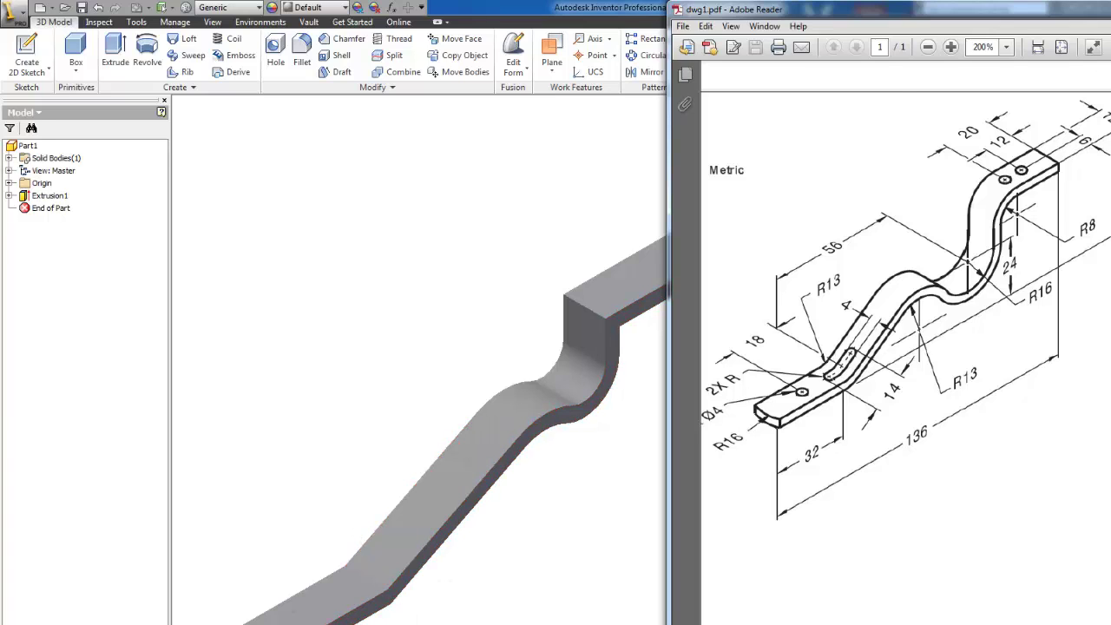
pyautogui.click(473, 550)
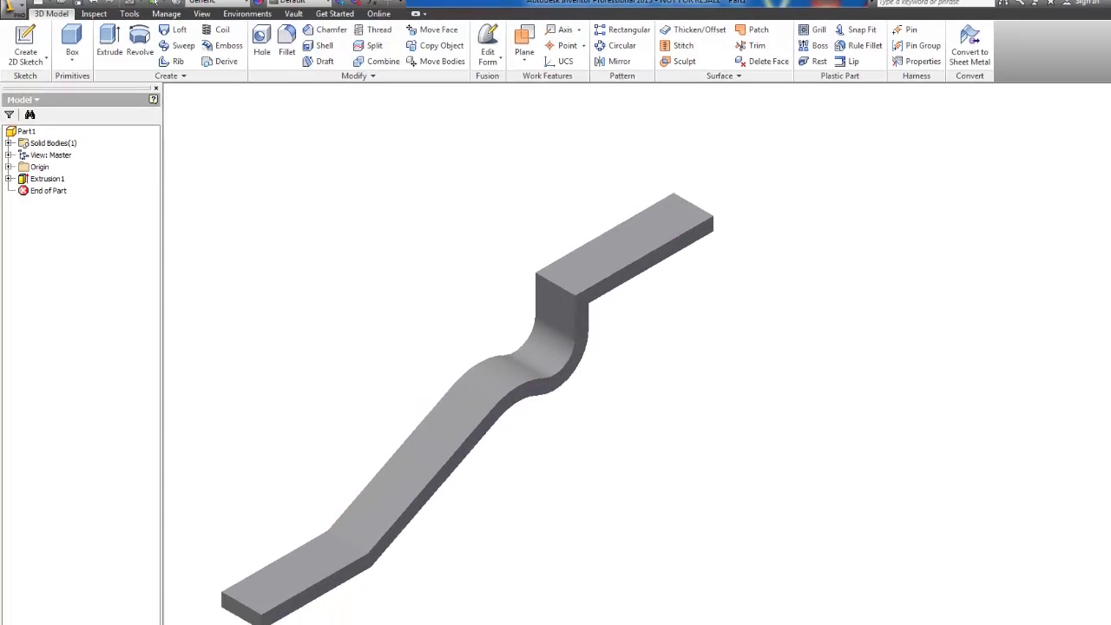
pyautogui.keyDown('shift'); pyautogui.moveTo(409, 342); pyautogui.dragTo(409, 343, button='middle'); pyautogui.keyUp('shift')
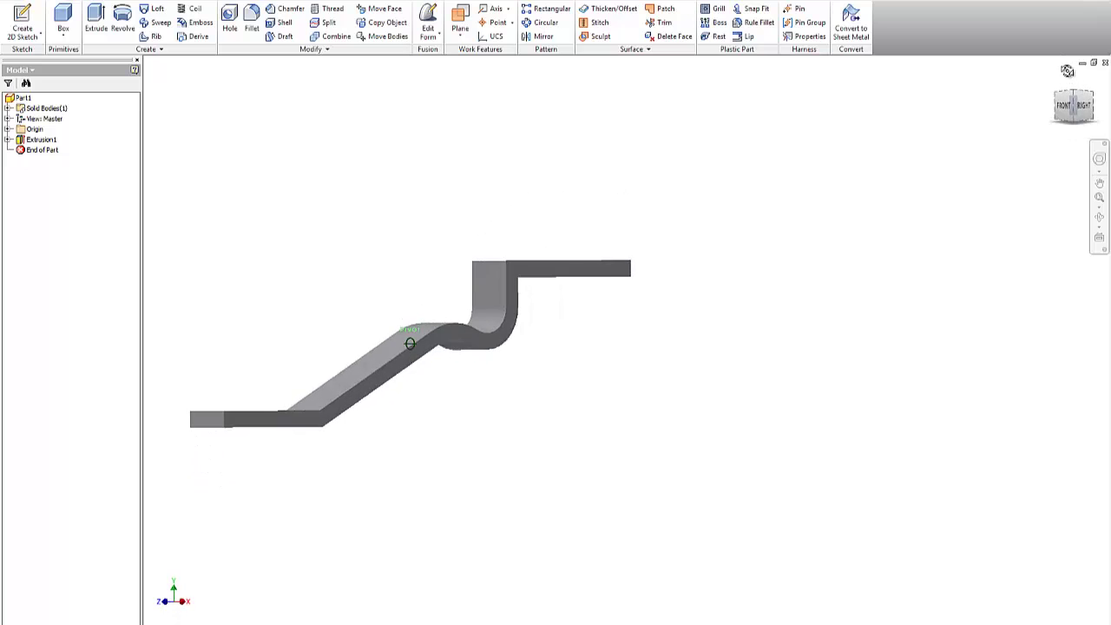
pyautogui.keyDown('shift'); pyautogui.moveTo(1067, 71); pyautogui.dragTo(1053, 507, button='middle'); pyautogui.keyUp('shift')
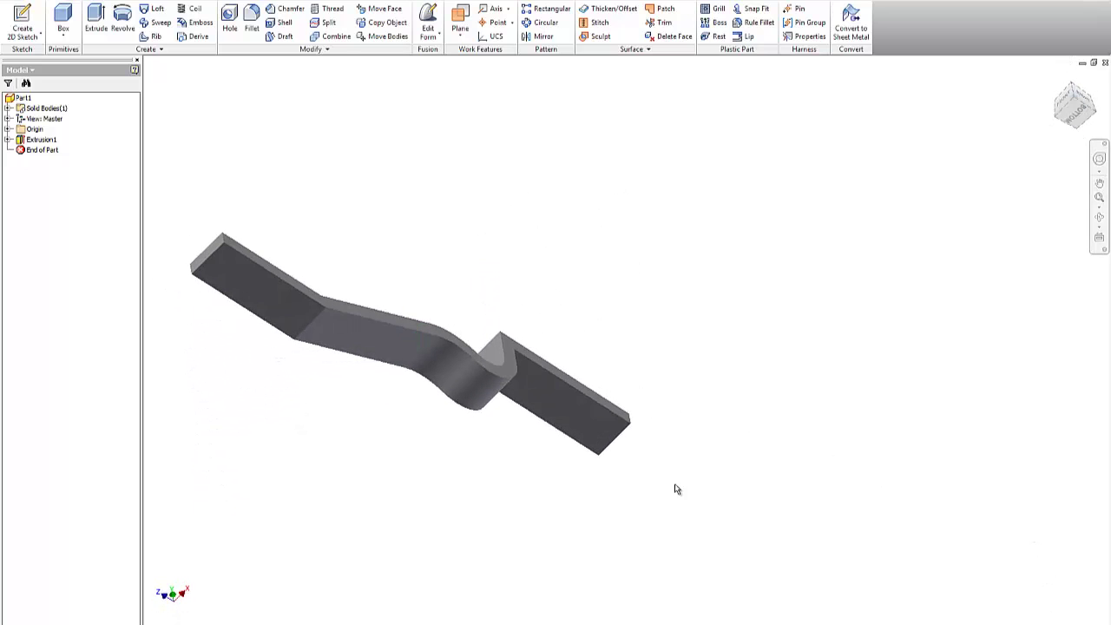
# Create a work plane midway between the bottom and top faces of the lower horizontal leg.
pyautogui.click(464, 19)
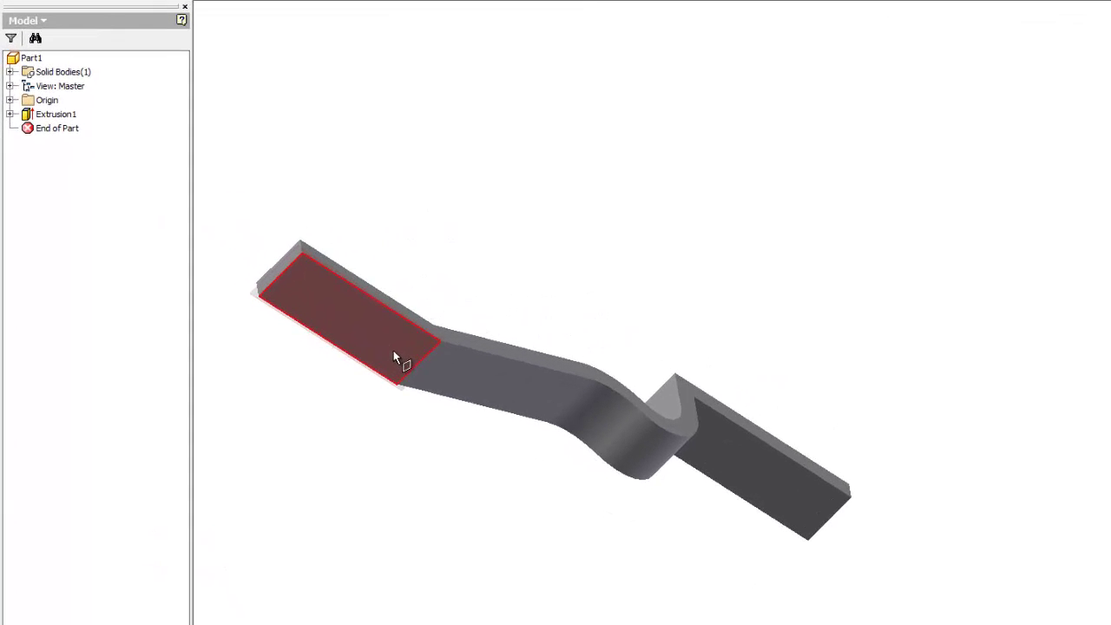
pyautogui.click(395, 359)
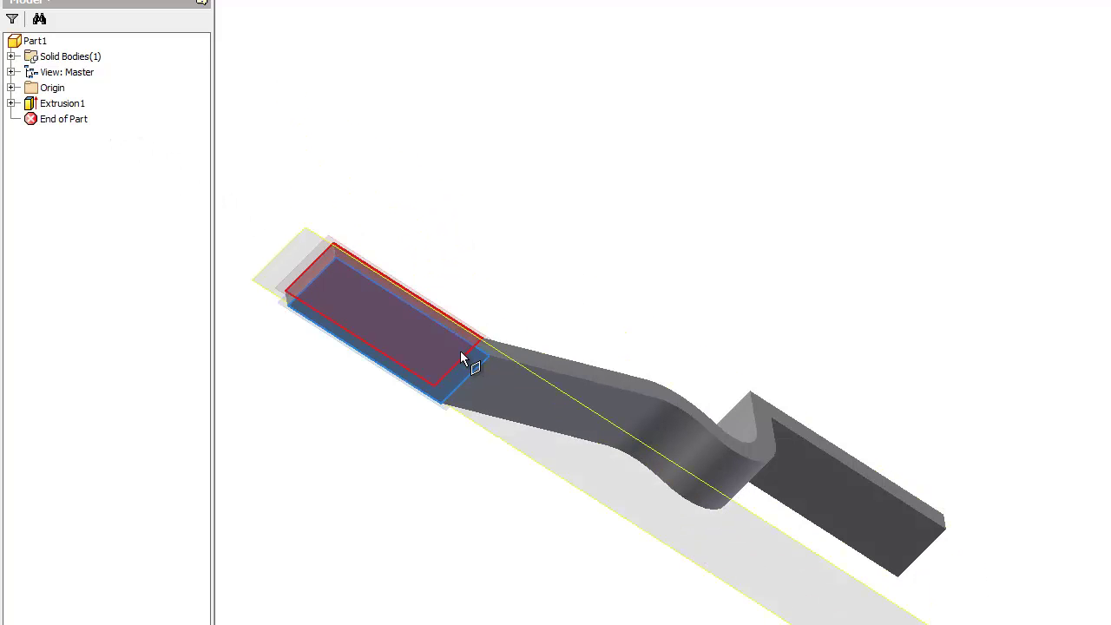
pyautogui.click(12, 56)
pyautogui.click(12, 56)
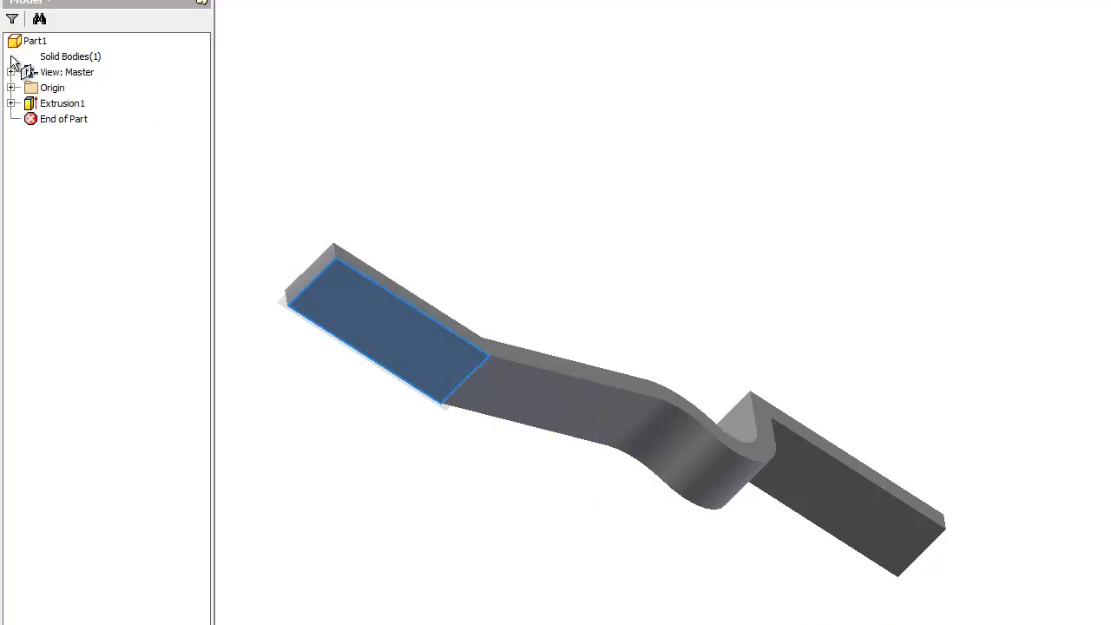
pyautogui.click(11, 87)
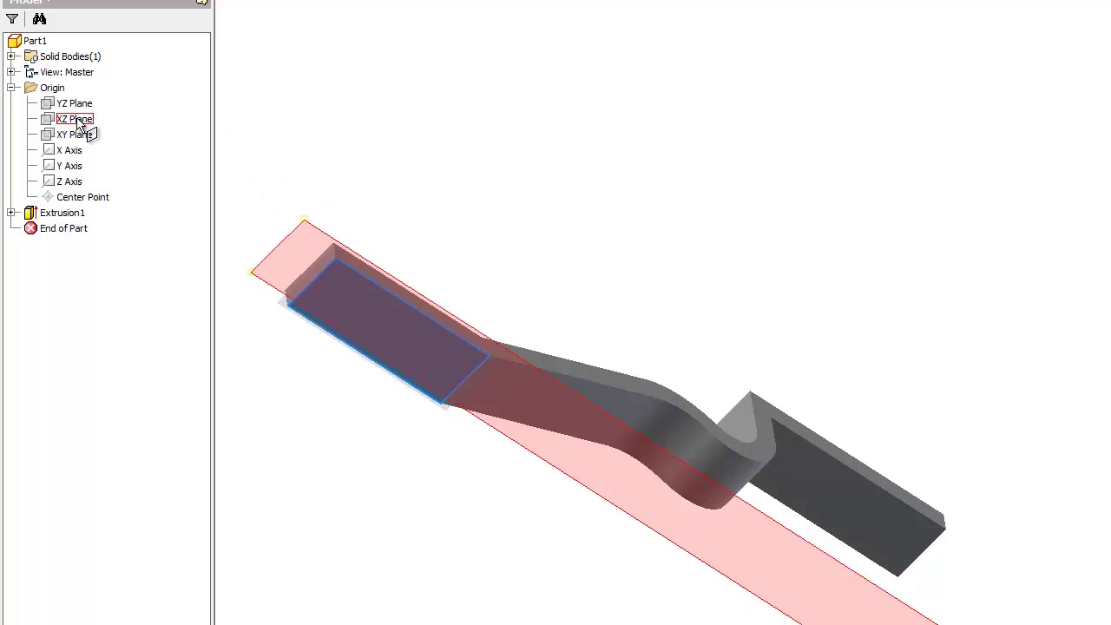
pyautogui.click(77, 120)
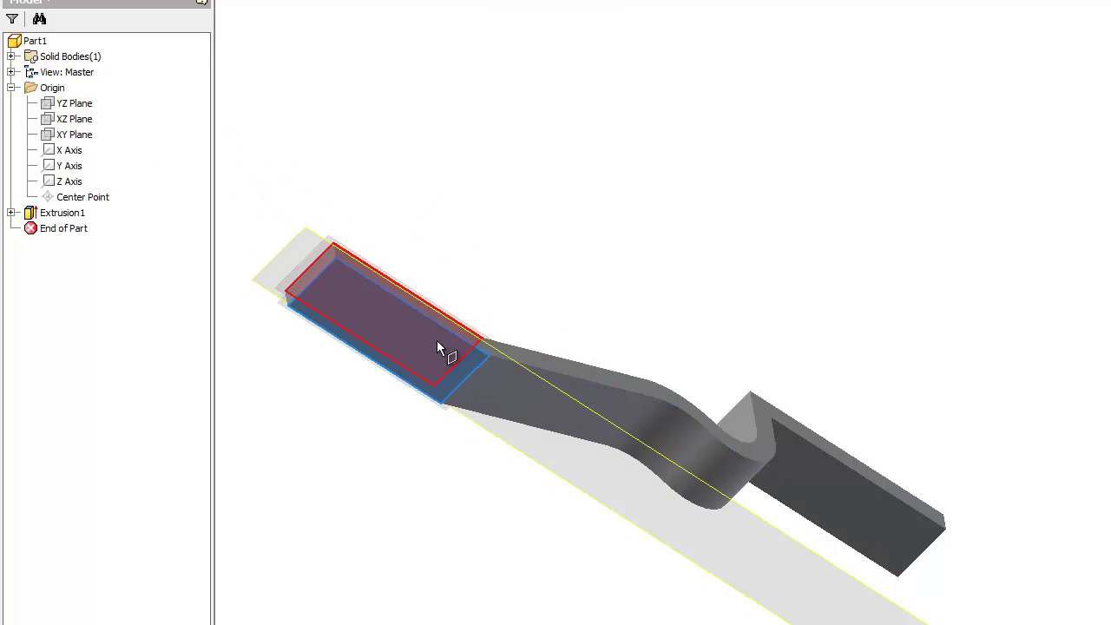
pyautogui.click(415, 348)
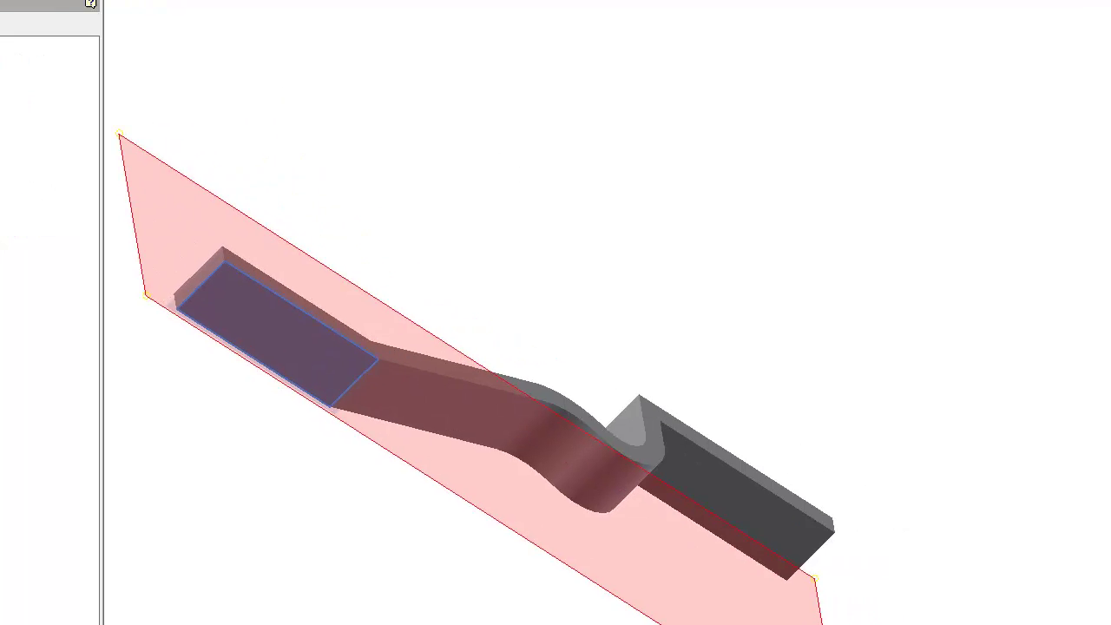
pyautogui.moveTo(1059, 65); pyautogui.dragTo(929, 366)
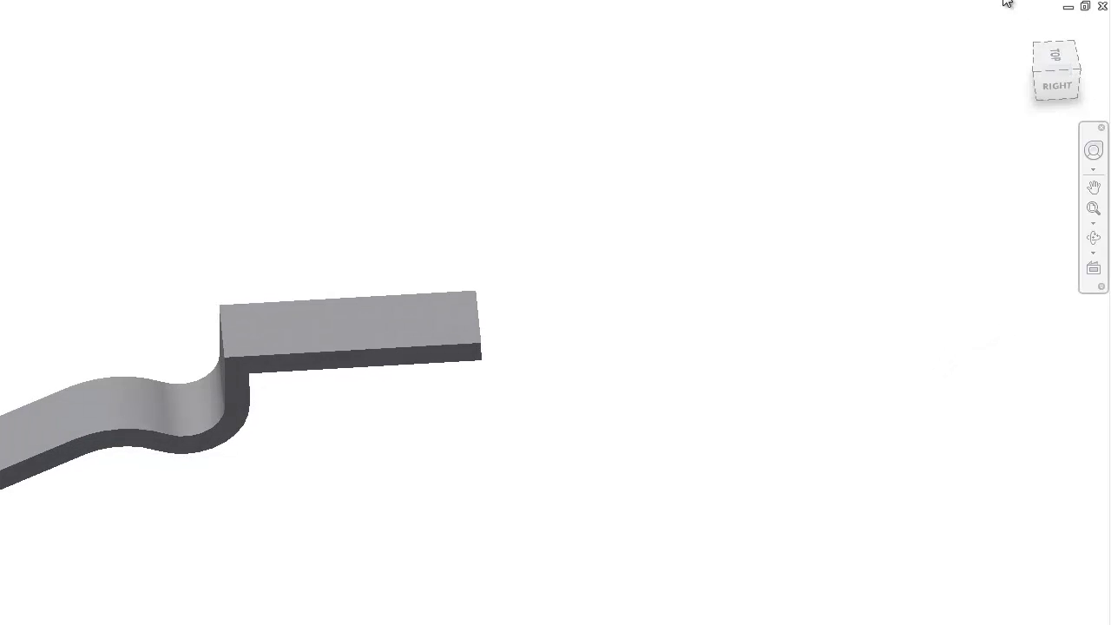
pyautogui.click(1031, 32)
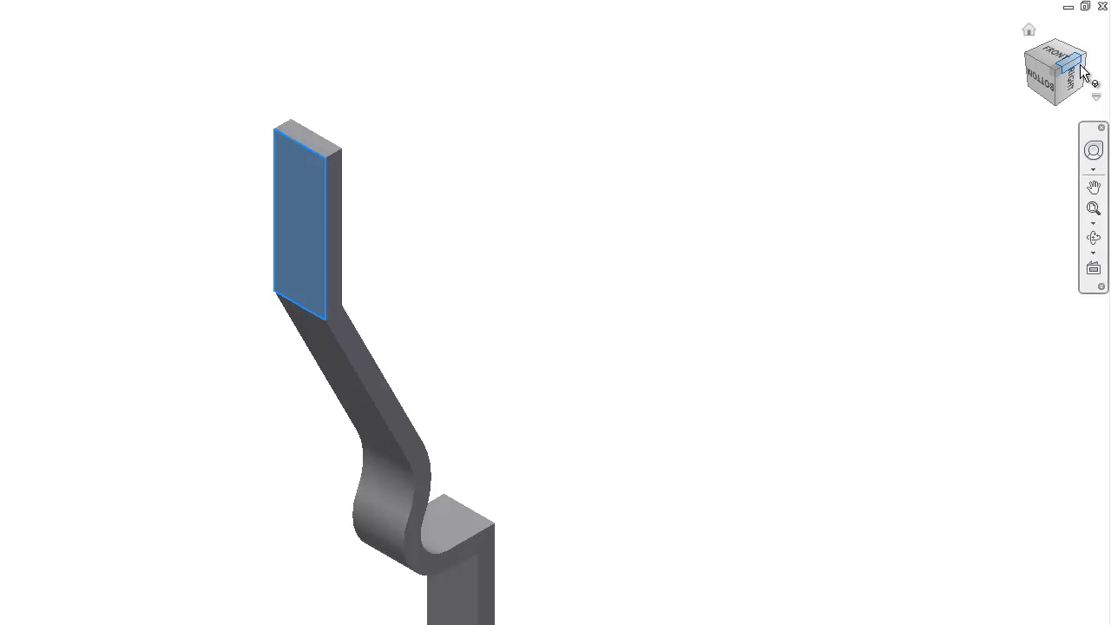
pyautogui.moveTo(1081, 74)
pyautogui.mouseDown()
pyautogui.moveTo(1022, 89)
pyautogui.moveTo(972, 129)
pyautogui.moveTo(862, 106)
pyautogui.moveTo(789, 623)
pyautogui.moveTo(751, 583)
pyautogui.moveTo(914, 555)
pyautogui.moveTo(999, 57)
pyautogui.moveTo(939, 87)
pyautogui.moveTo(877, 86)
pyautogui.mouseUp()
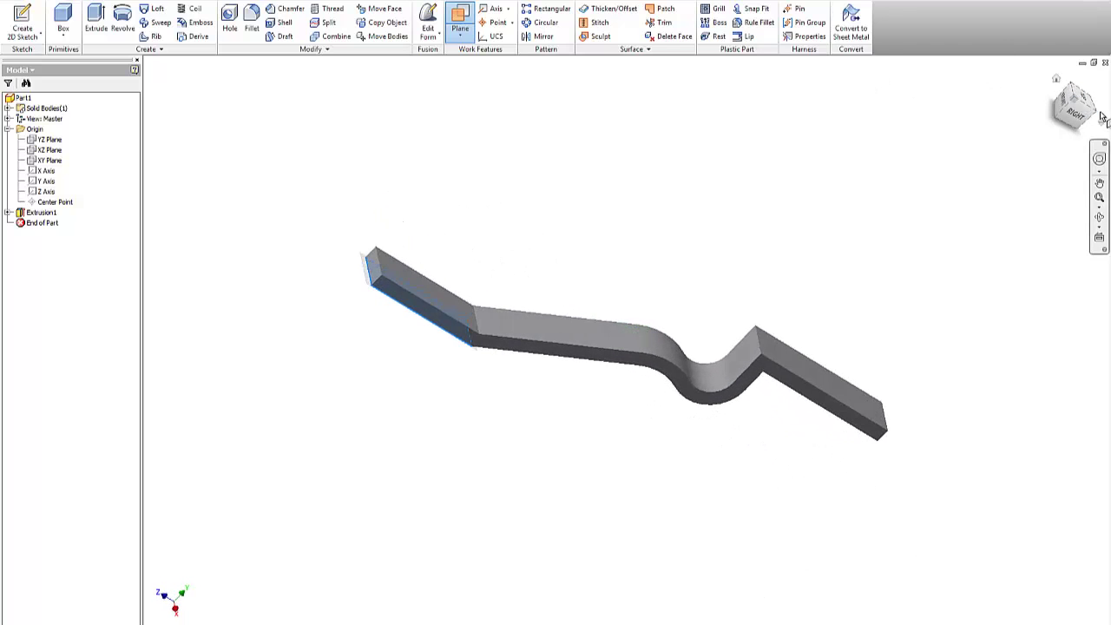
pyautogui.moveTo(621, 340); pyautogui.dragTo(185, 144)
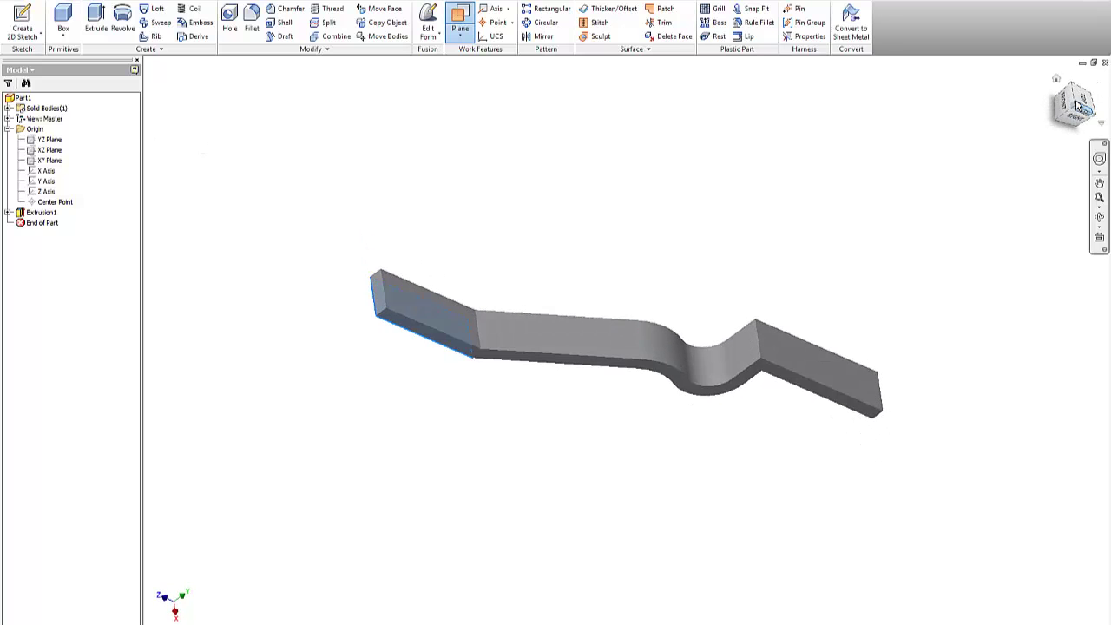
pyautogui.moveTo(1077, 105)
pyautogui.mouseDown()
pyautogui.moveTo(1057, 123)
pyautogui.moveTo(1039, 86)
pyautogui.moveTo(1044, 57)
pyautogui.moveTo(941, 58)
pyautogui.mouseUp()
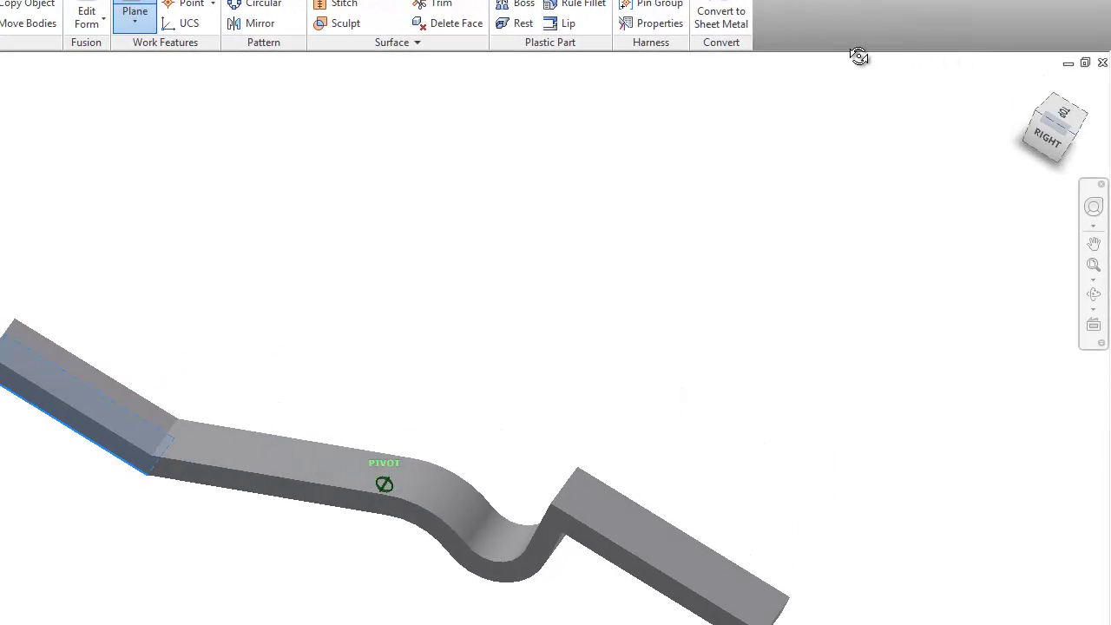
pyautogui.moveTo(858, 57); pyautogui.dragTo(859, 58)
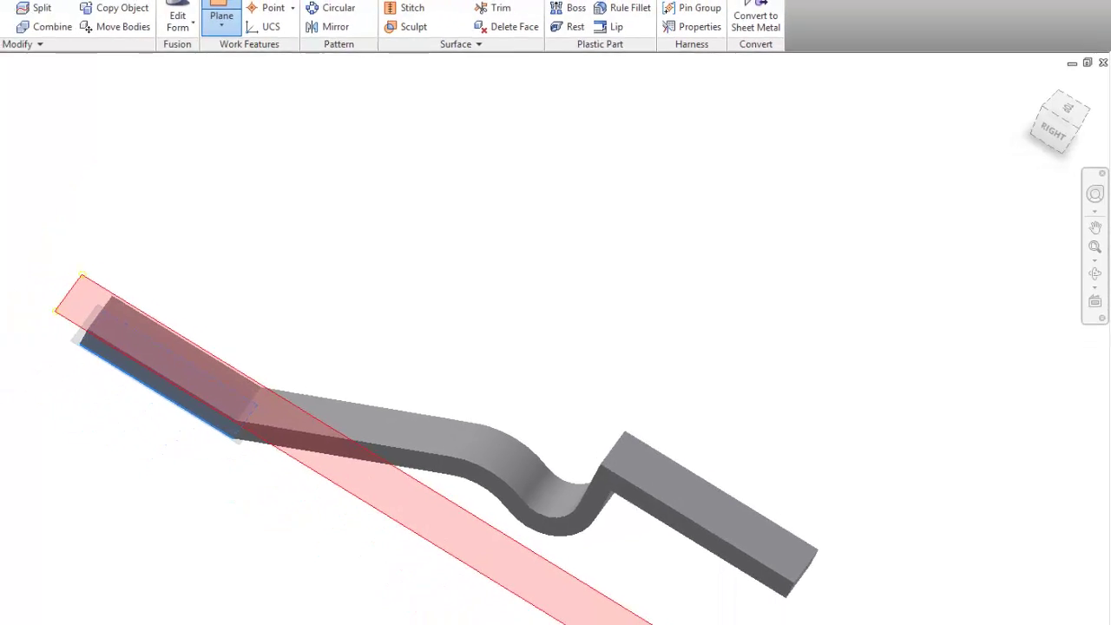
pyautogui.press('Escape')
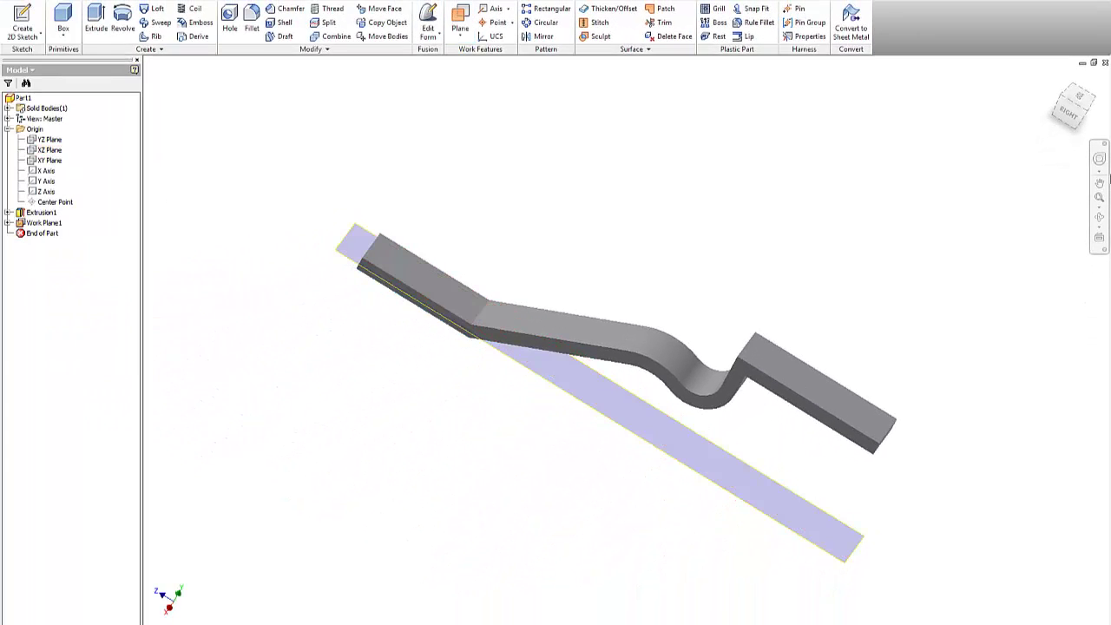
# Check the work plane's position from the side and delete it.
pyautogui.moveTo(1087, 623)
pyautogui.keyDown('shift'); pyautogui.mouseDown(button='middle')
pyautogui.moveTo(1079, 598)
pyautogui.moveTo(170, 580)
pyautogui.moveTo(182, 562)
pyautogui.moveTo(197, 622)
pyautogui.moveTo(214, 72)
pyautogui.moveTo(251, 74)
pyautogui.moveTo(231, 112)
pyautogui.moveTo(196, 116)
pyautogui.mouseUp(button='middle'); pyautogui.keyUp('shift')
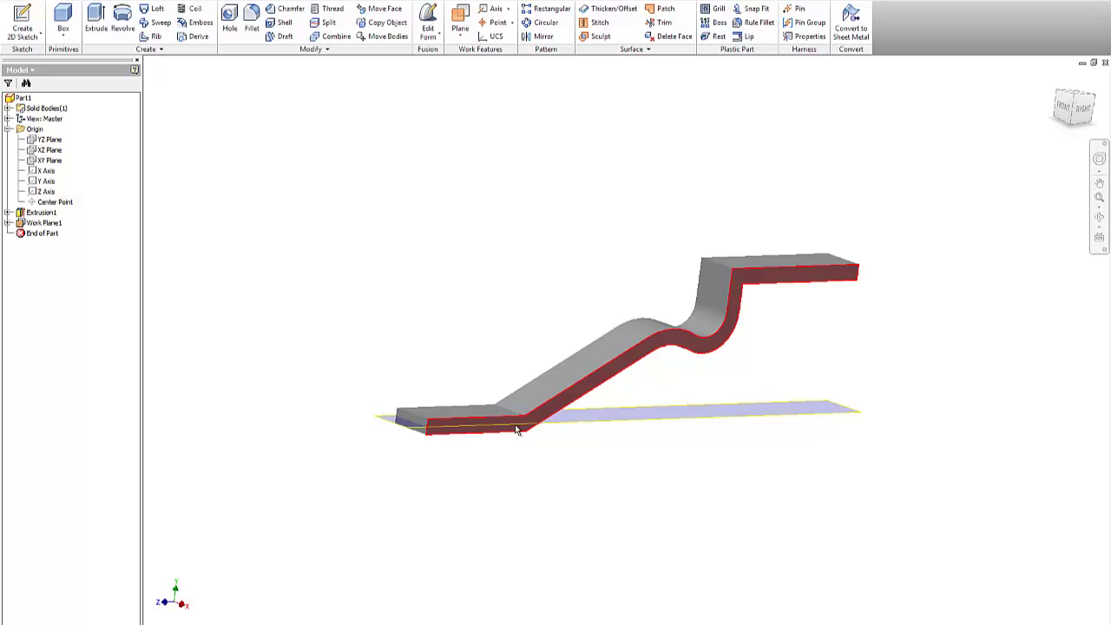
pyautogui.moveTo(516, 429)
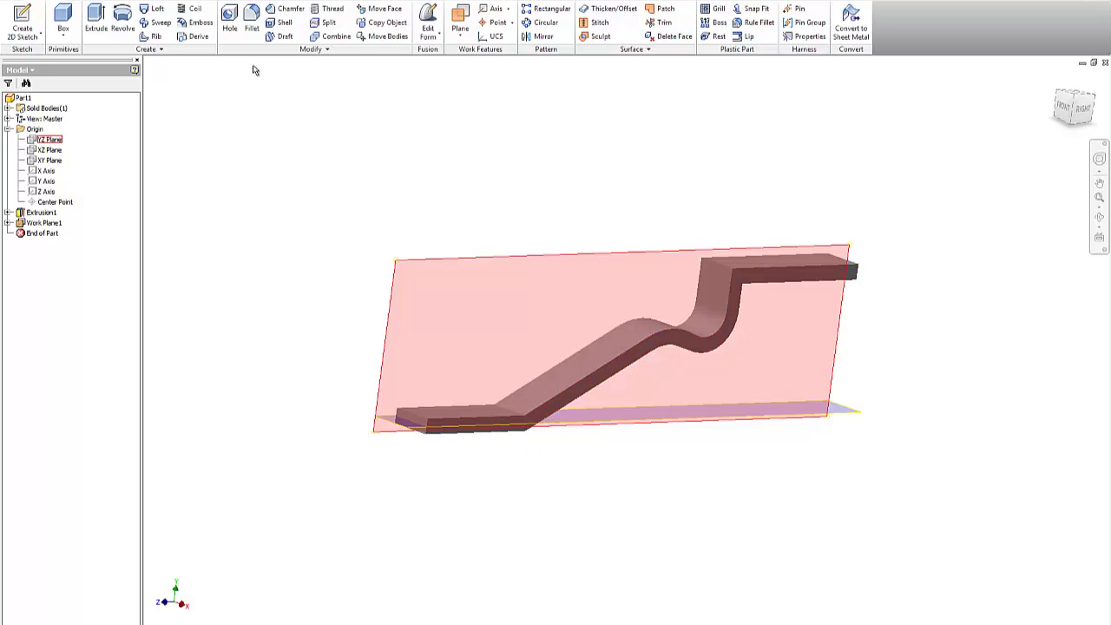
pyautogui.rightClick(42, 223)
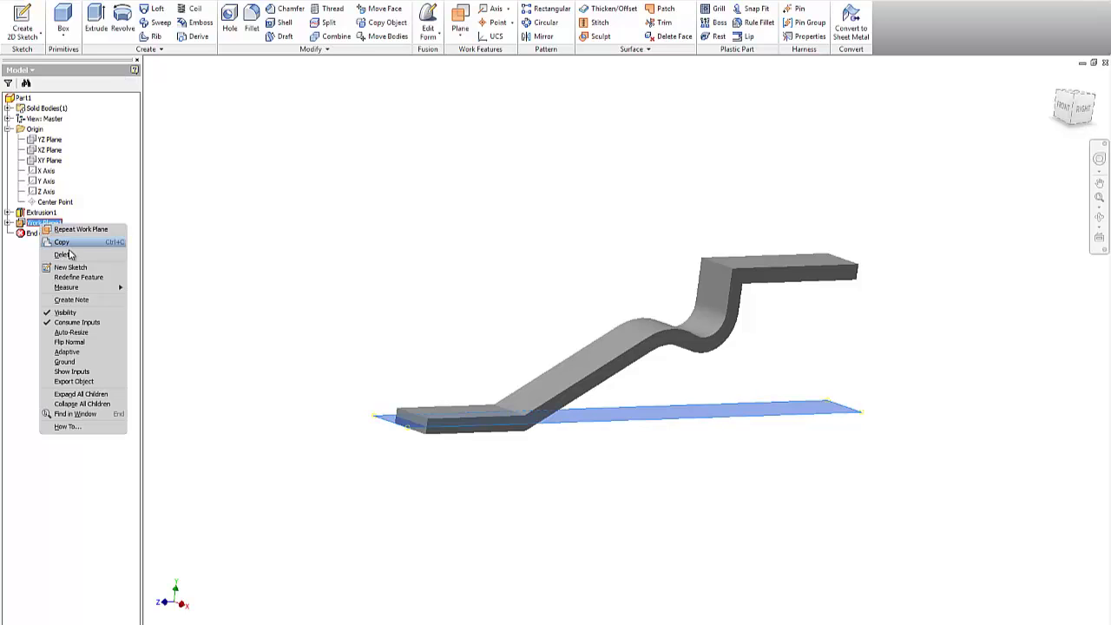
pyautogui.click(63, 256)
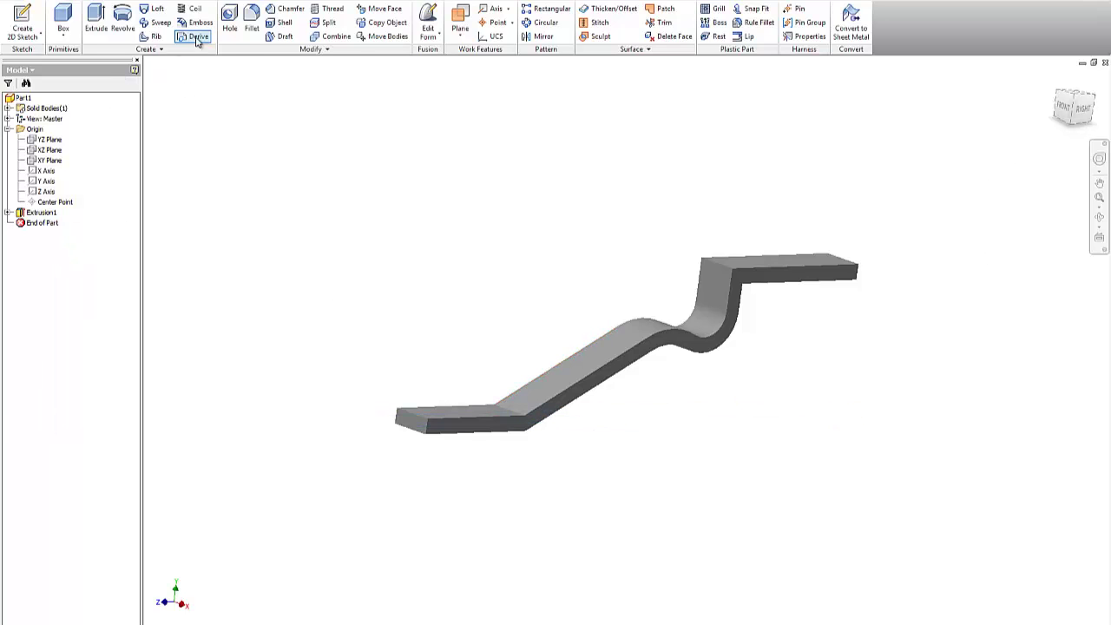
# Create a work plane lying on the bottom face of the lower horizontal leg.
pyautogui.click(460, 24)
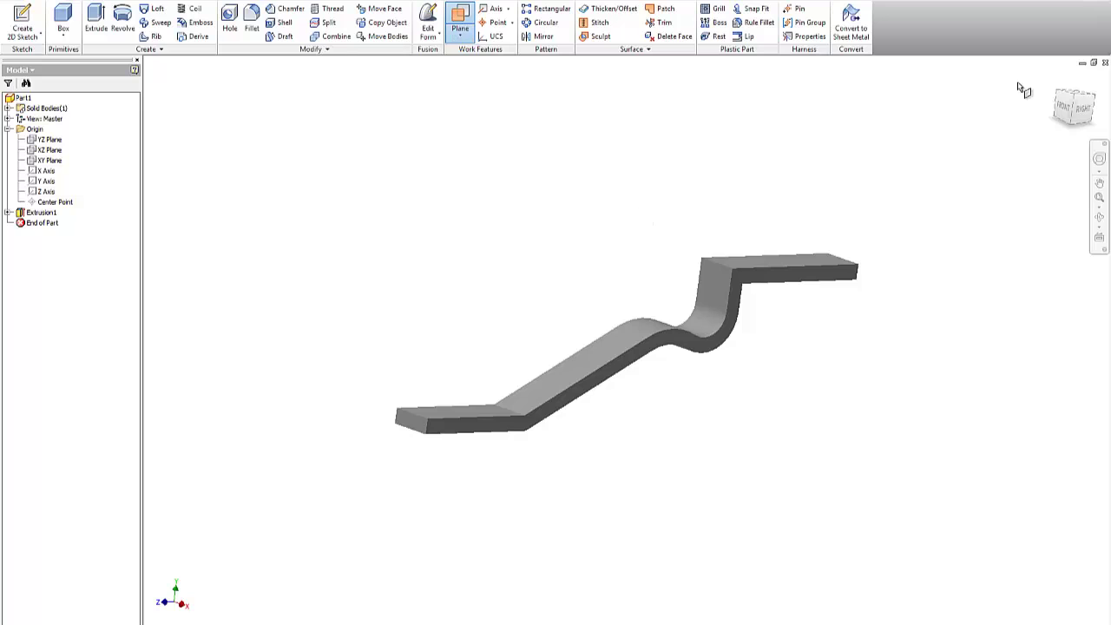
pyautogui.click(1078, 104)
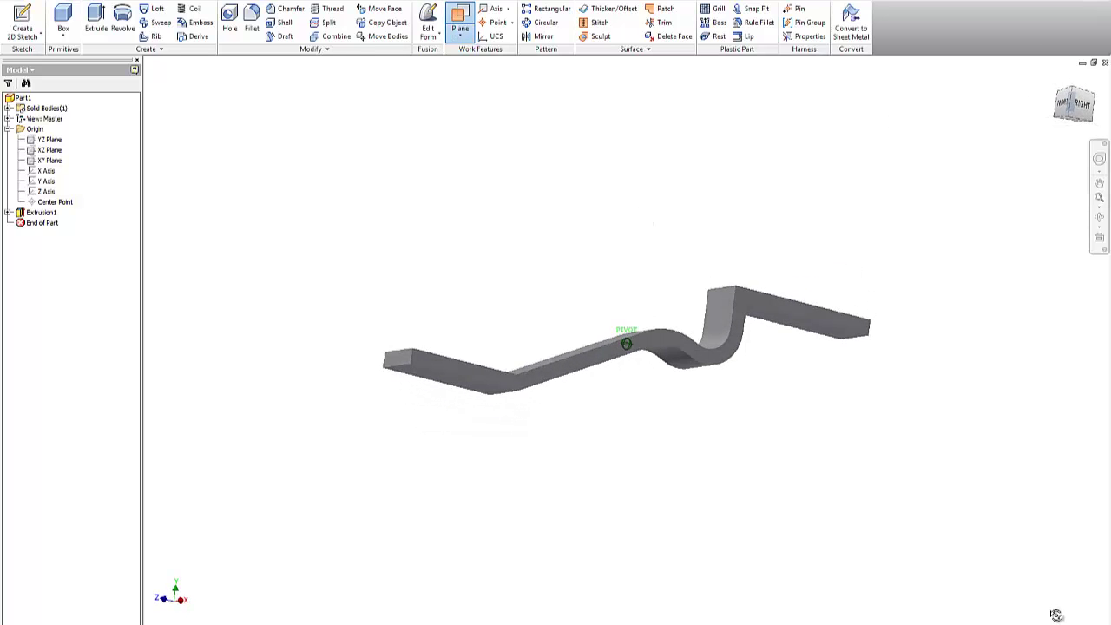
pyautogui.click(471, 388)
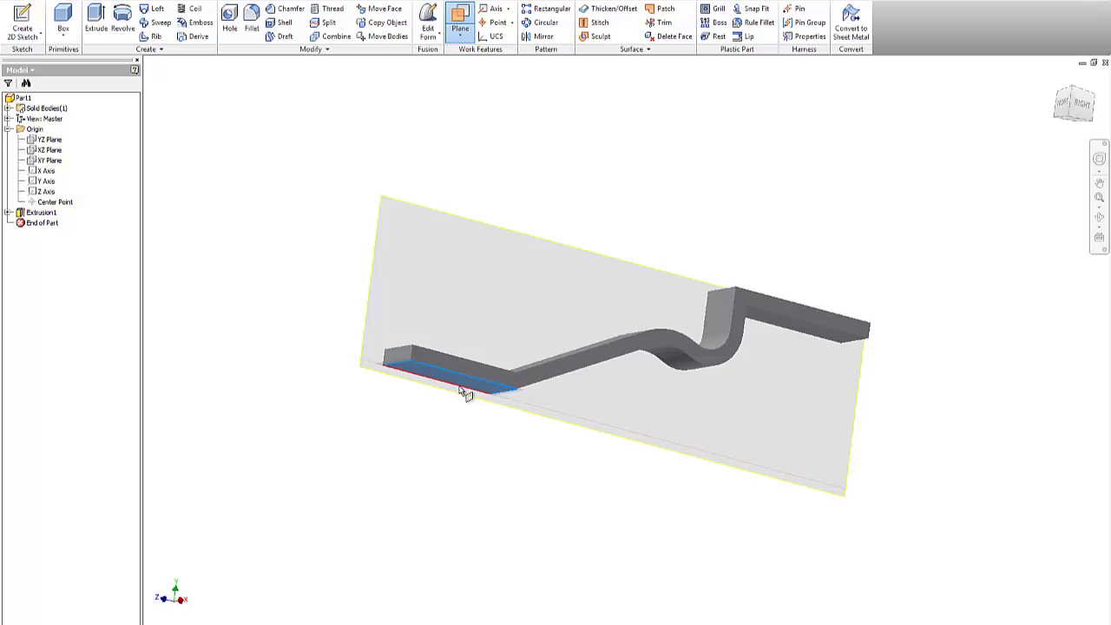
pyautogui.moveTo(1076, 106)
pyautogui.mouseDown()
pyautogui.moveTo(1090, 139)
pyautogui.moveTo(171, 103)
pyautogui.moveTo(1072, 124)
pyautogui.mouseUp()
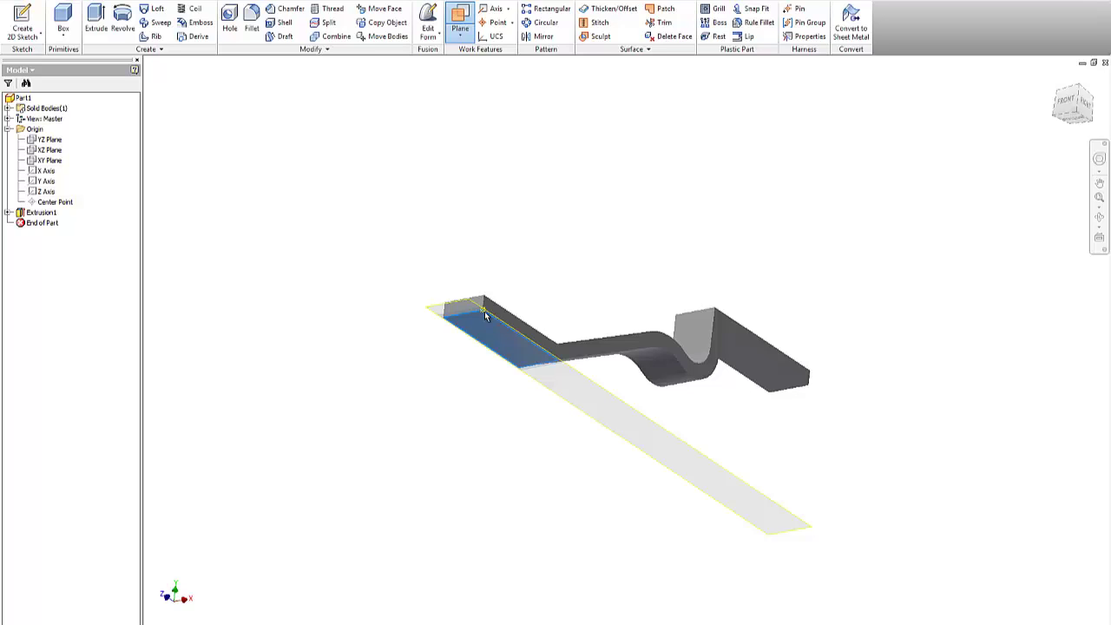
pyautogui.click(484, 311)
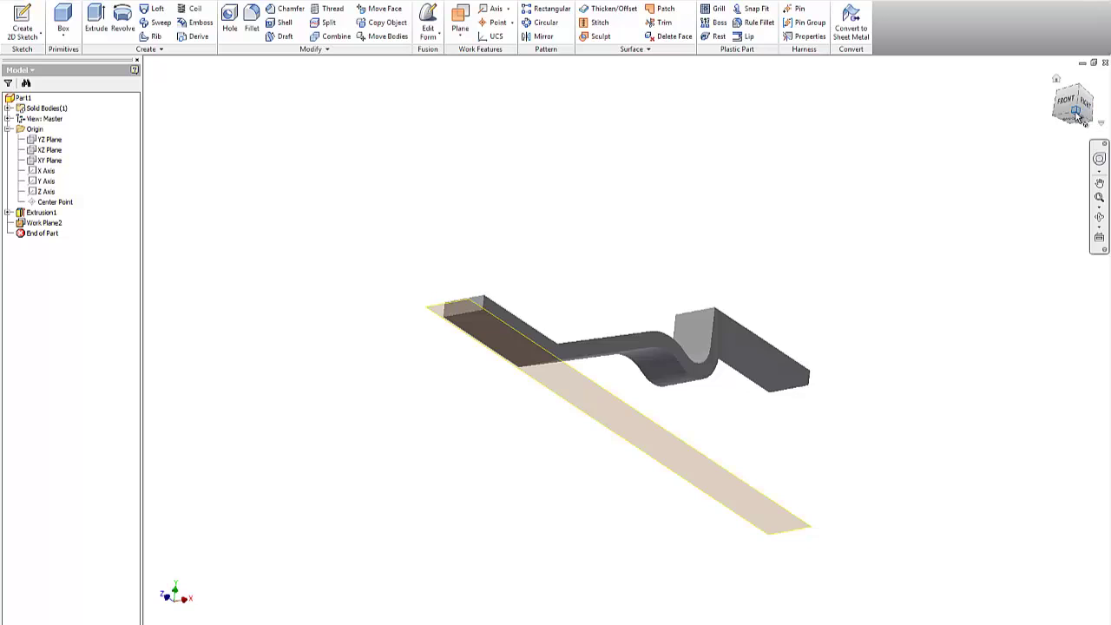
# Start a new 2D sketch on the work plane under the lower leg, seen from the strap's underside.
pyautogui.moveTo(1077, 116)
pyautogui.mouseDown()
pyautogui.moveTo(1025, 186)
pyautogui.moveTo(994, 200)
pyautogui.moveTo(980, 188)
pyautogui.mouseUp()
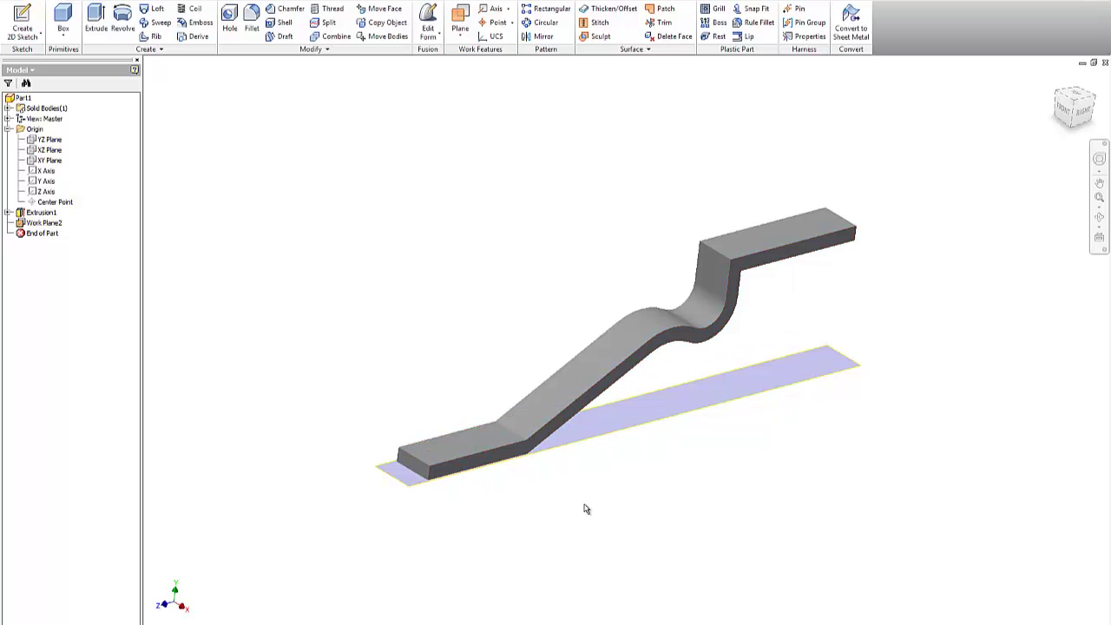
pyautogui.moveTo(1074, 128); pyautogui.dragTo(1073, 558)
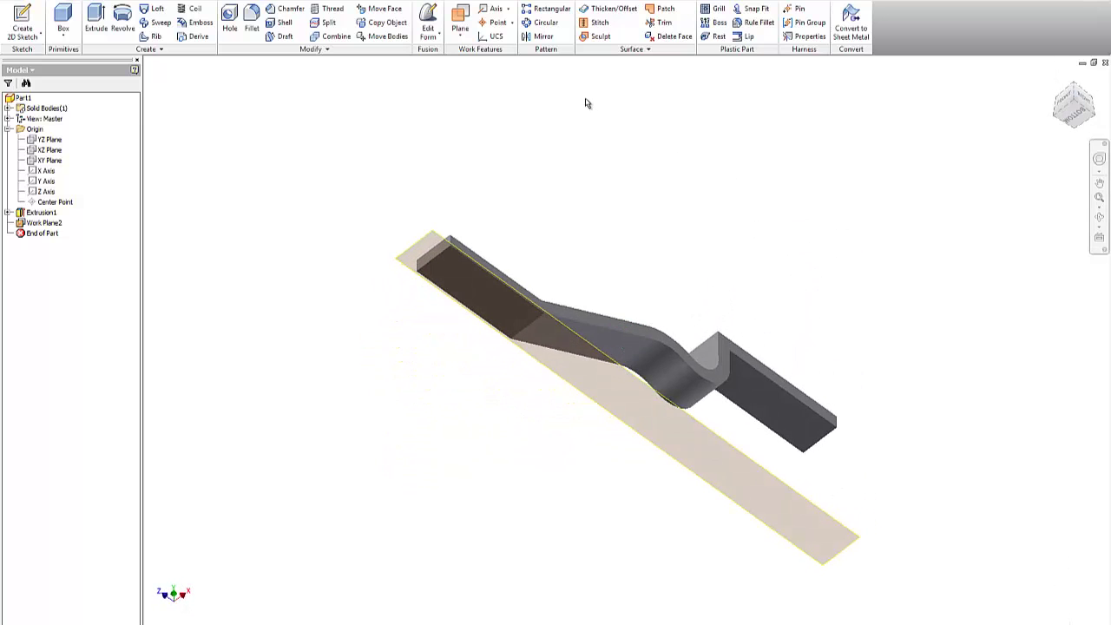
pyautogui.click(23, 20)
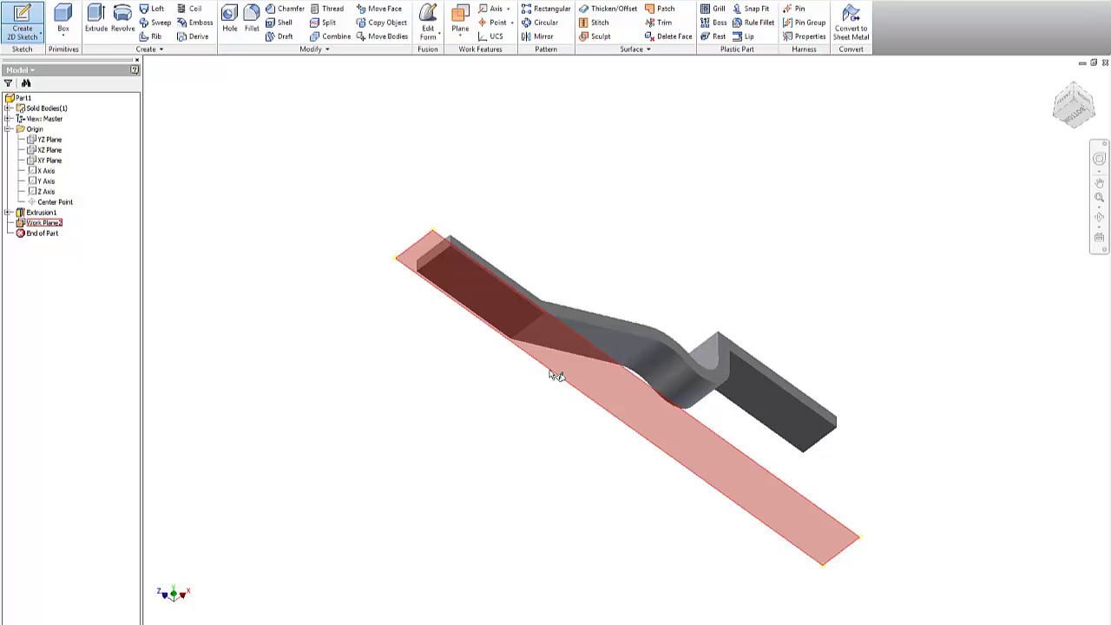
pyautogui.click(555, 375)
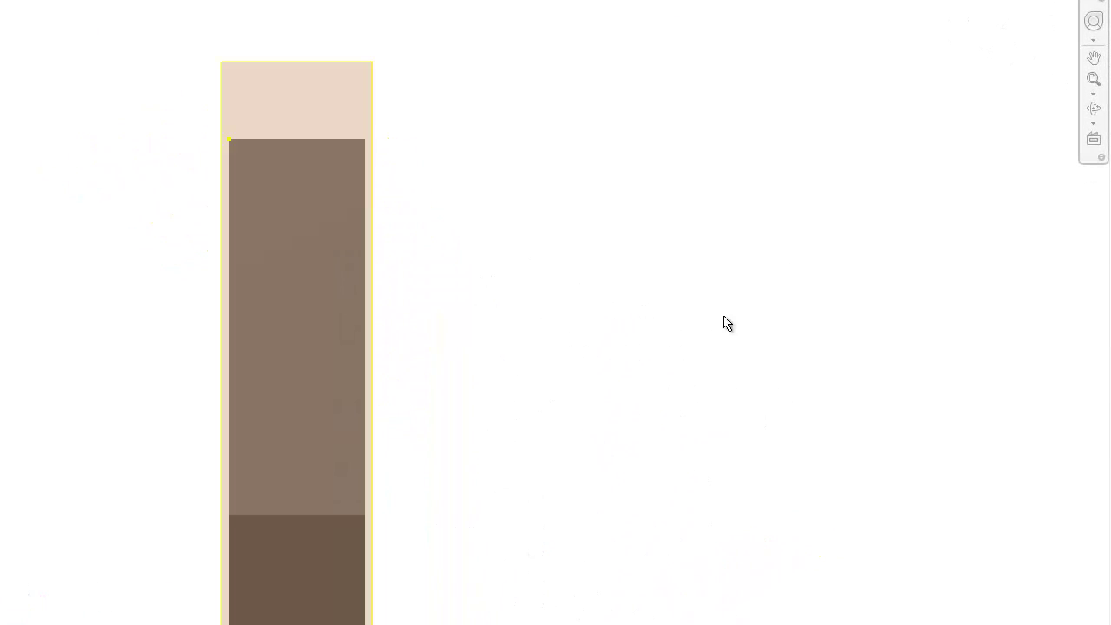
# Sketch a rectangle about 3.7 mm wide and 14.3 mm long, centred on the strap and crossing the bend edge.
pyautogui.click(1094, 57)
pyautogui.moveTo(655, 400); pyautogui.dragTo(661, 283)
pyautogui.press('Escape')
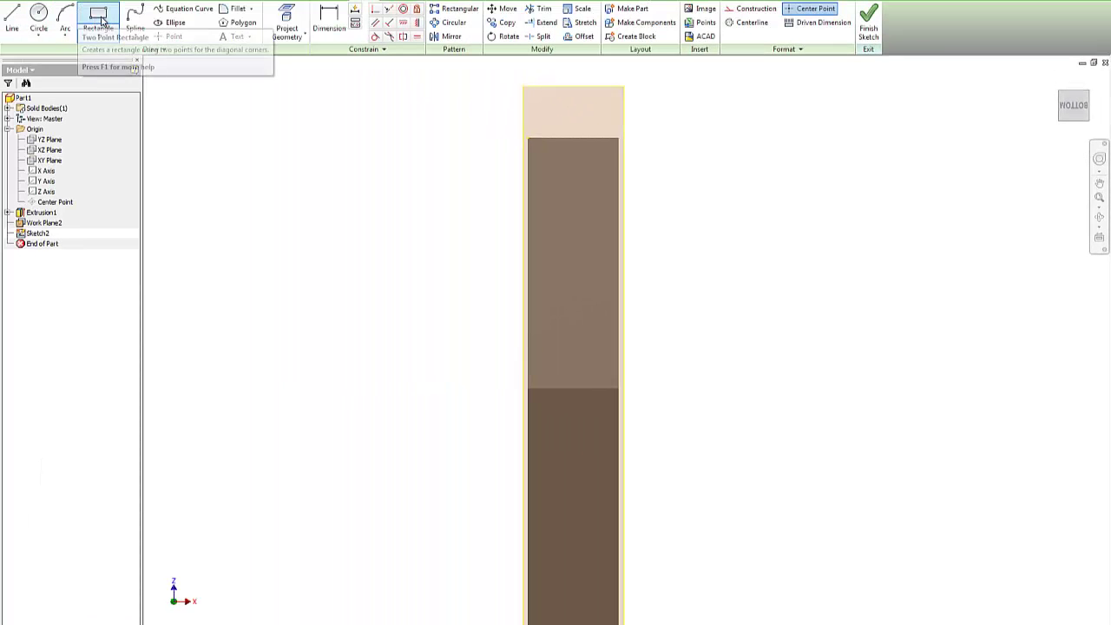
pyautogui.click(98, 19)
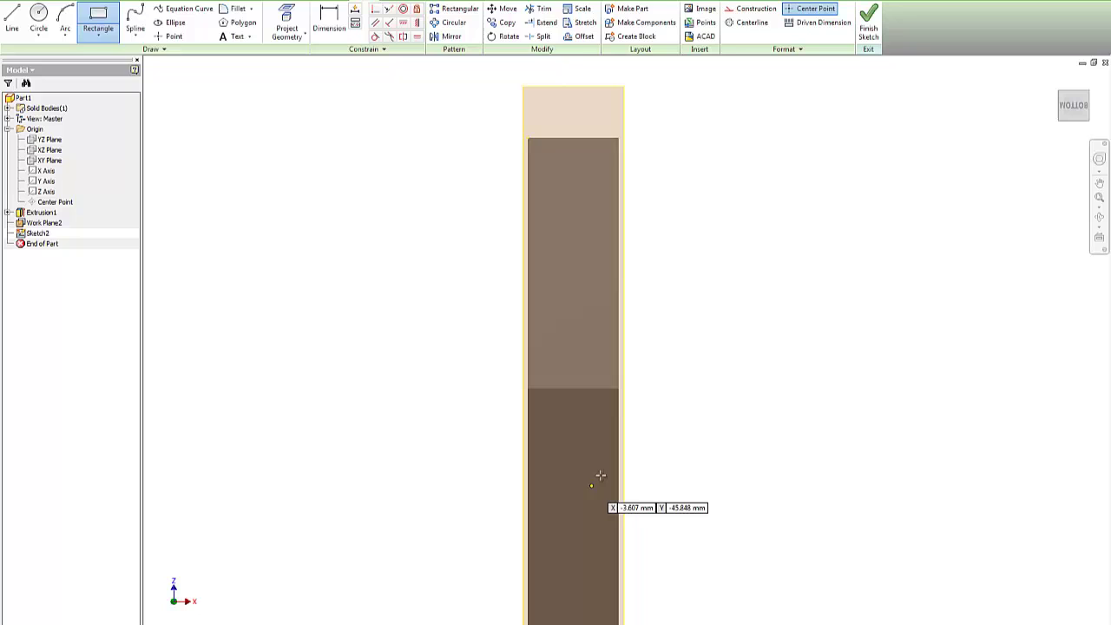
pyautogui.click(559, 334)
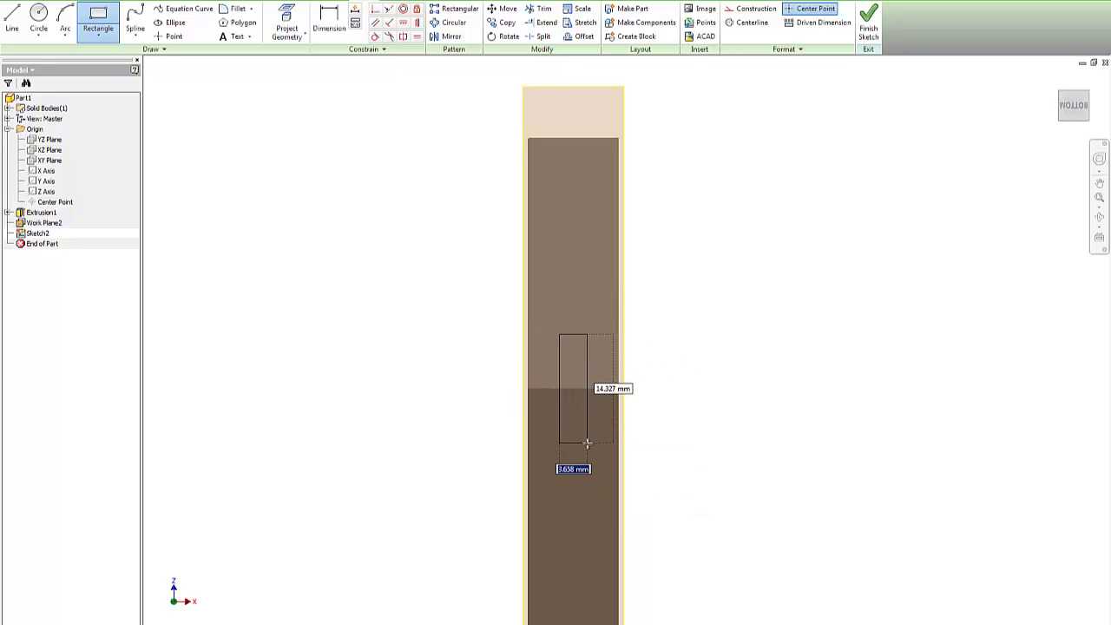
pyautogui.click(587, 444)
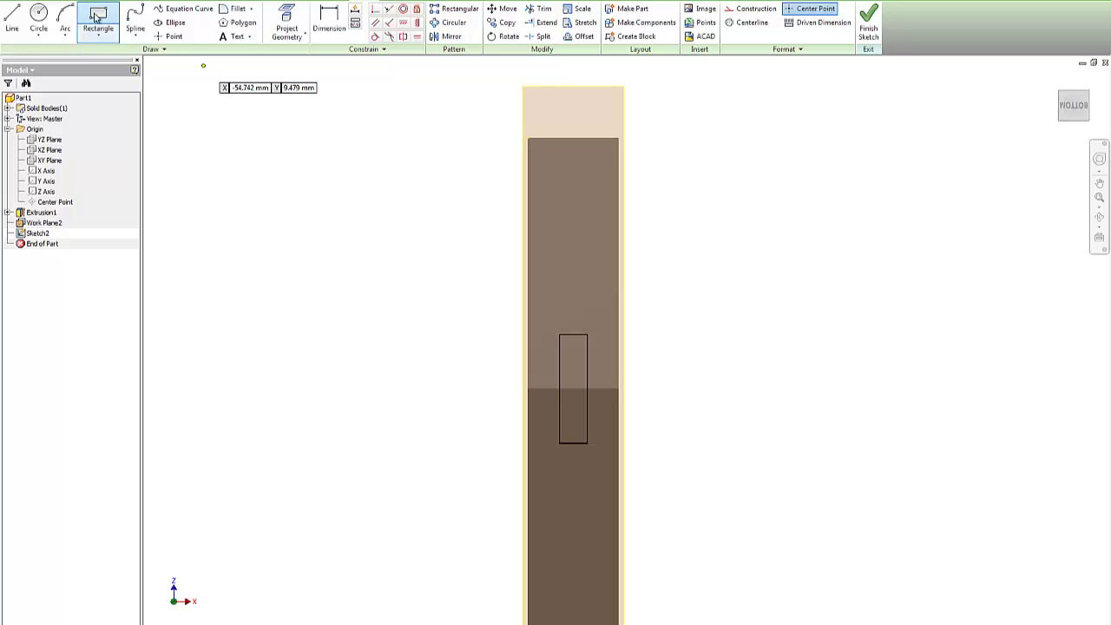
# Draw a circle centred on the midpoint of each short side of the rectangle, about 3.7 mm in diameter to match its width.
pyautogui.click(38, 17)
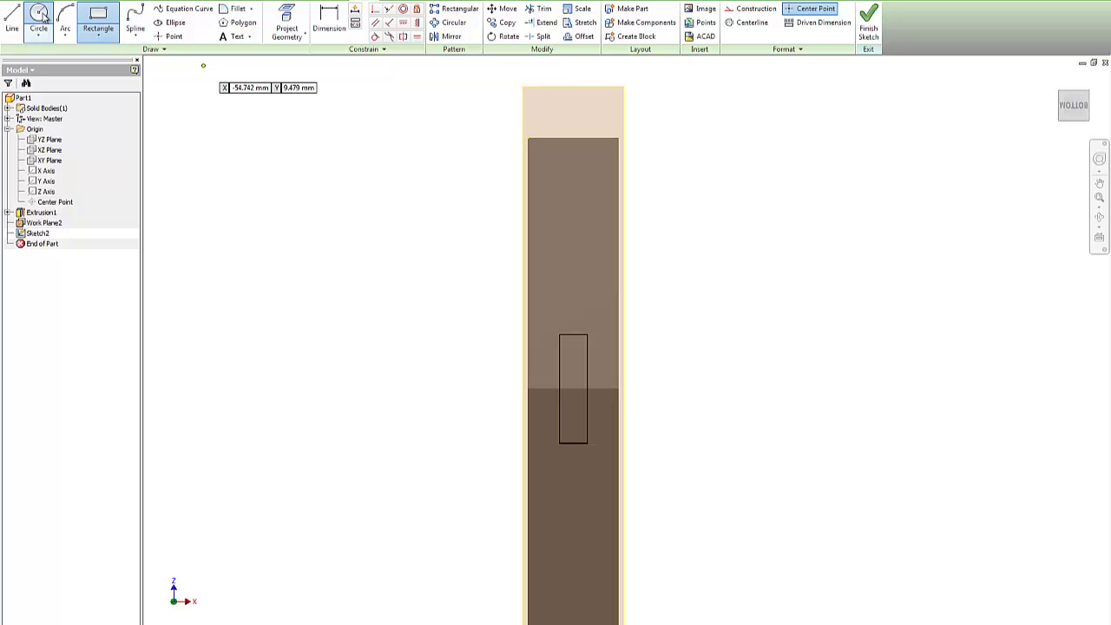
pyautogui.click(572, 334)
pyautogui.click(605, 354)
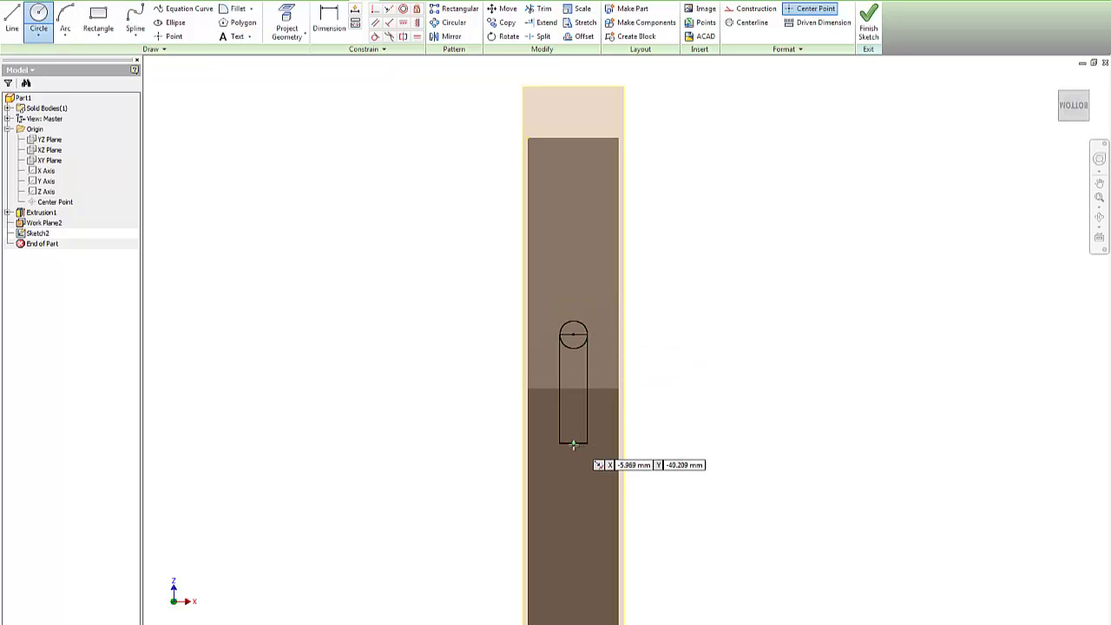
pyautogui.click(572, 442)
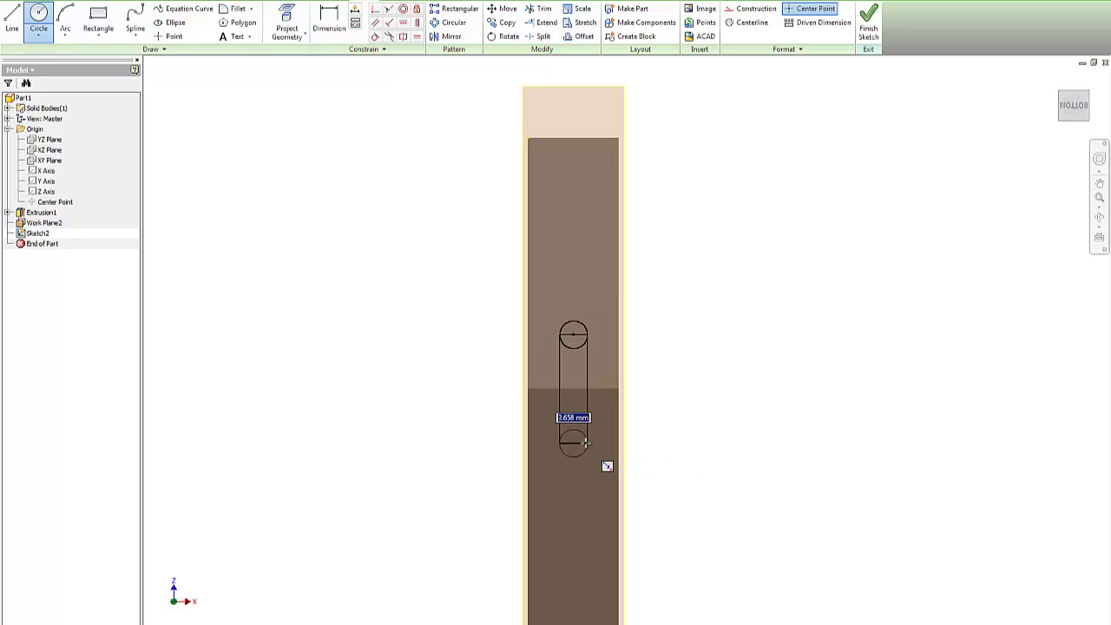
pyautogui.click(605, 464)
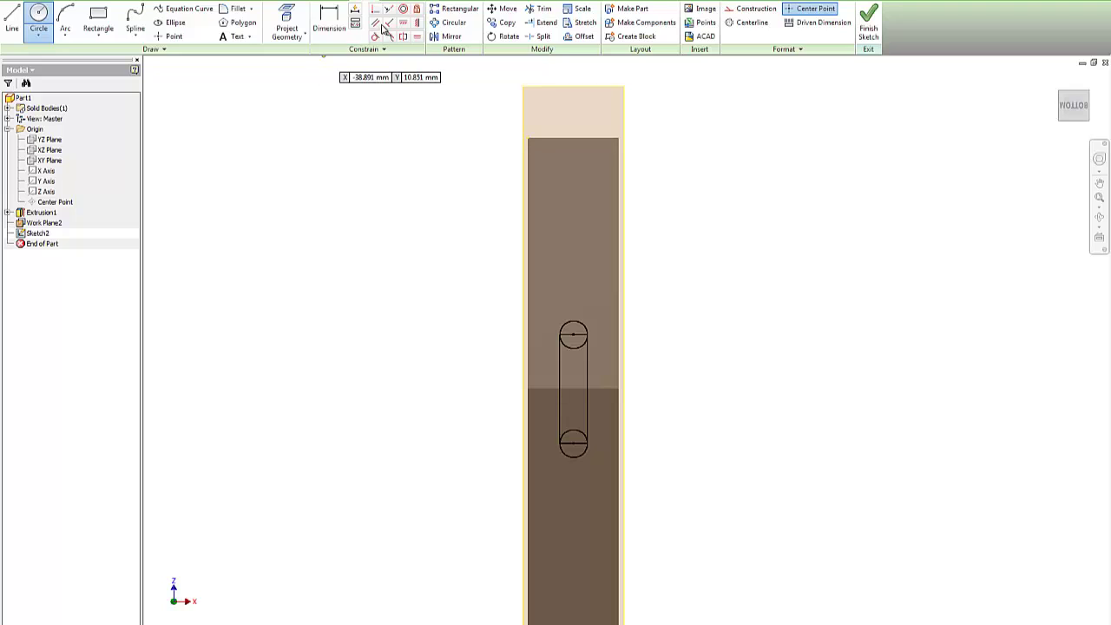
# Trim the inner circle halves and the rectangle's short sides to leave a slot outline with rounded ends.
pyautogui.click(541, 8)
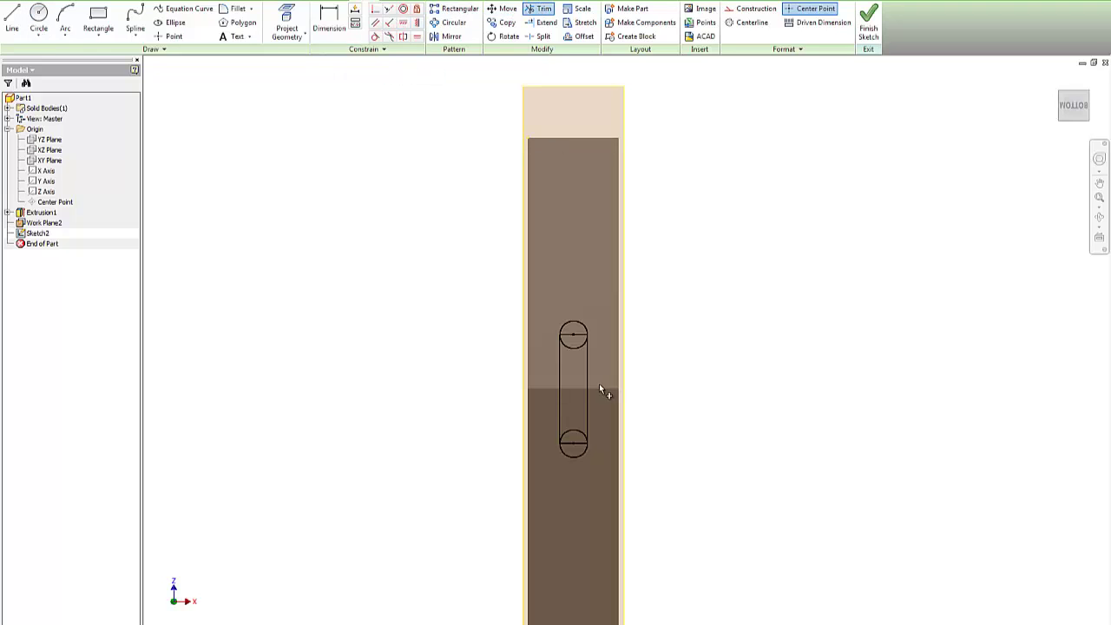
pyautogui.click(580, 336)
pyautogui.click(572, 433)
pyautogui.click(571, 444)
# Consult the slot dimensions in dwg1.pdf in Adobe Reader and dimension the slot's upper end arc with a 2 mm radius.
pyautogui.click(330, 22)
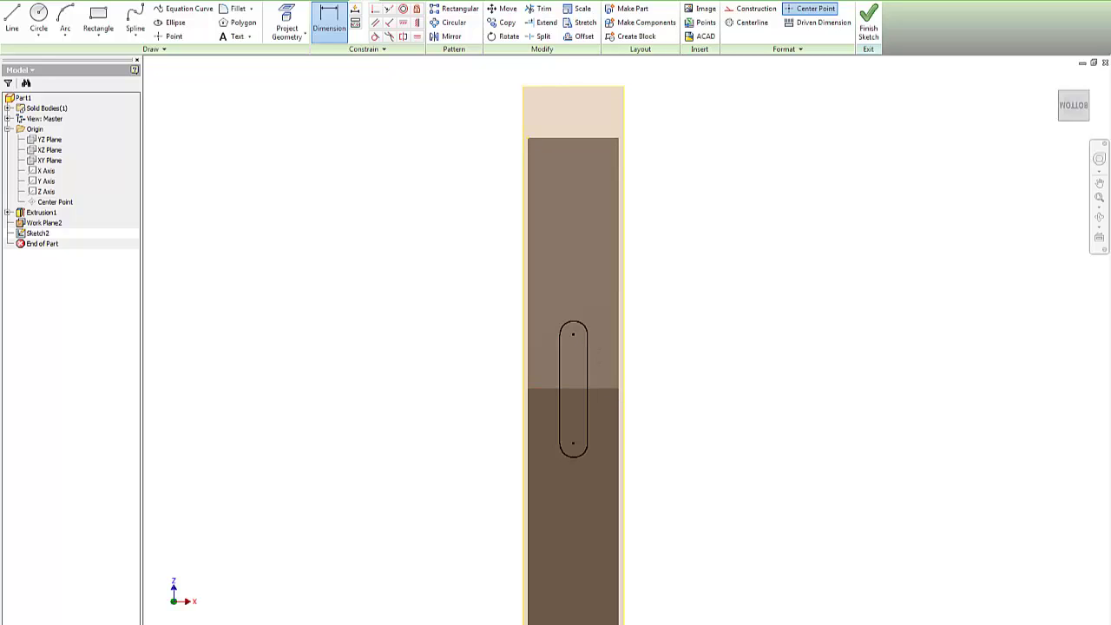
pyautogui.hotkey('alt', 'Tab')
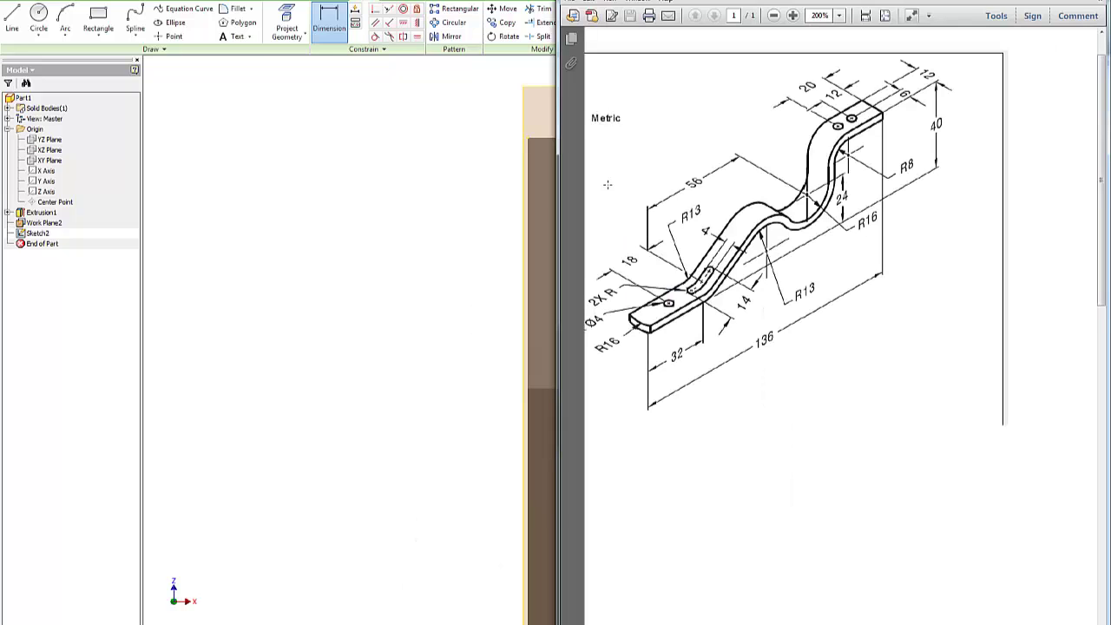
pyautogui.moveTo(932, 3); pyautogui.dragTo(1025, 2)
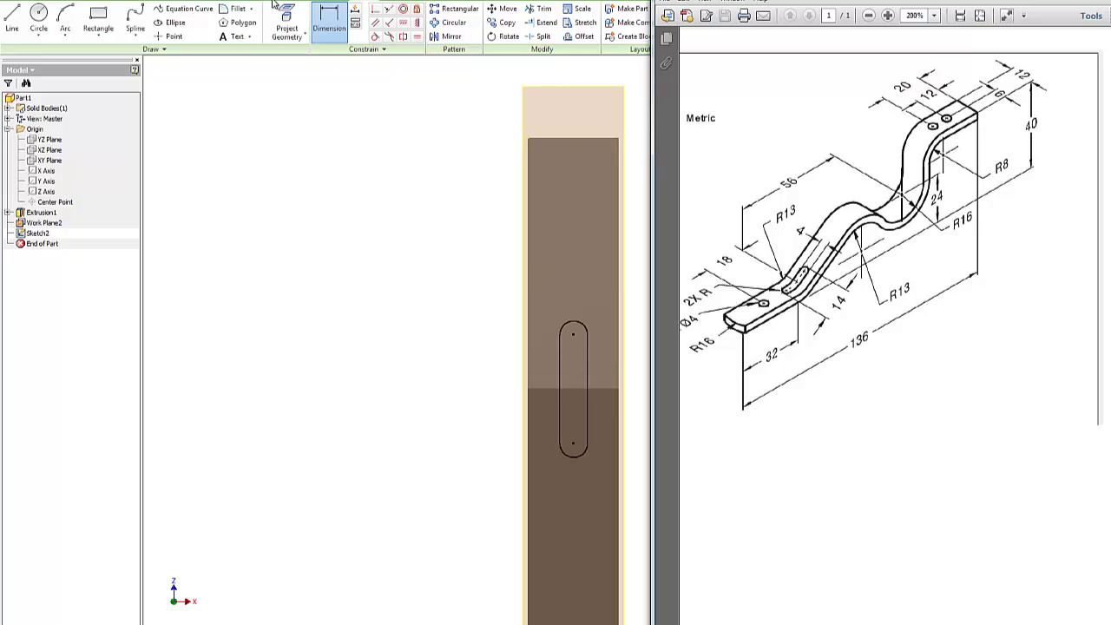
pyautogui.click(583, 328)
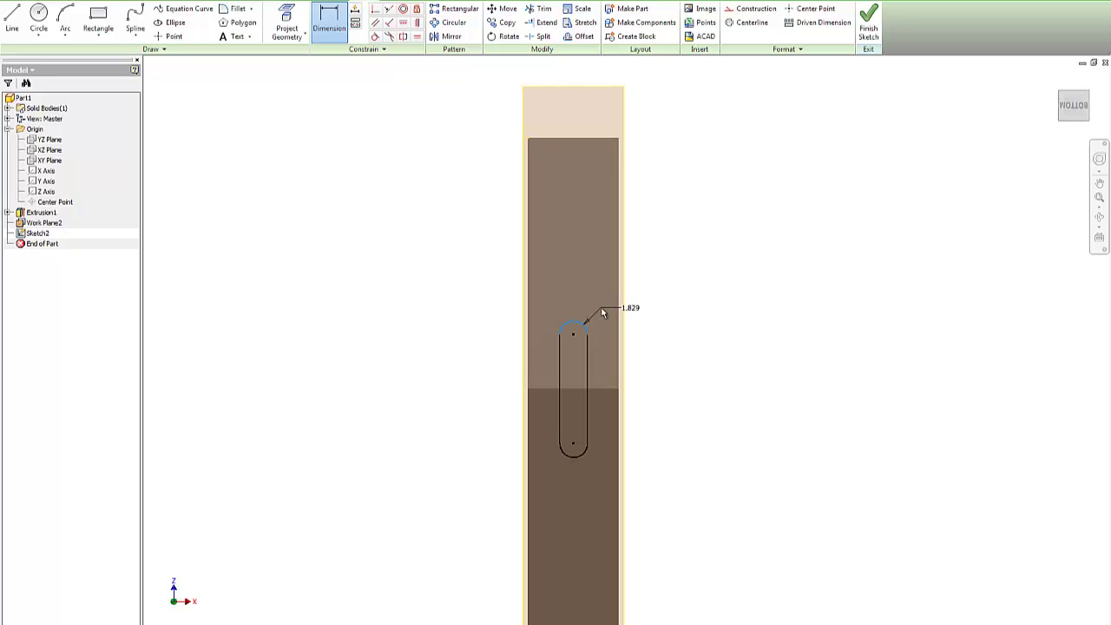
pyautogui.click(607, 315)
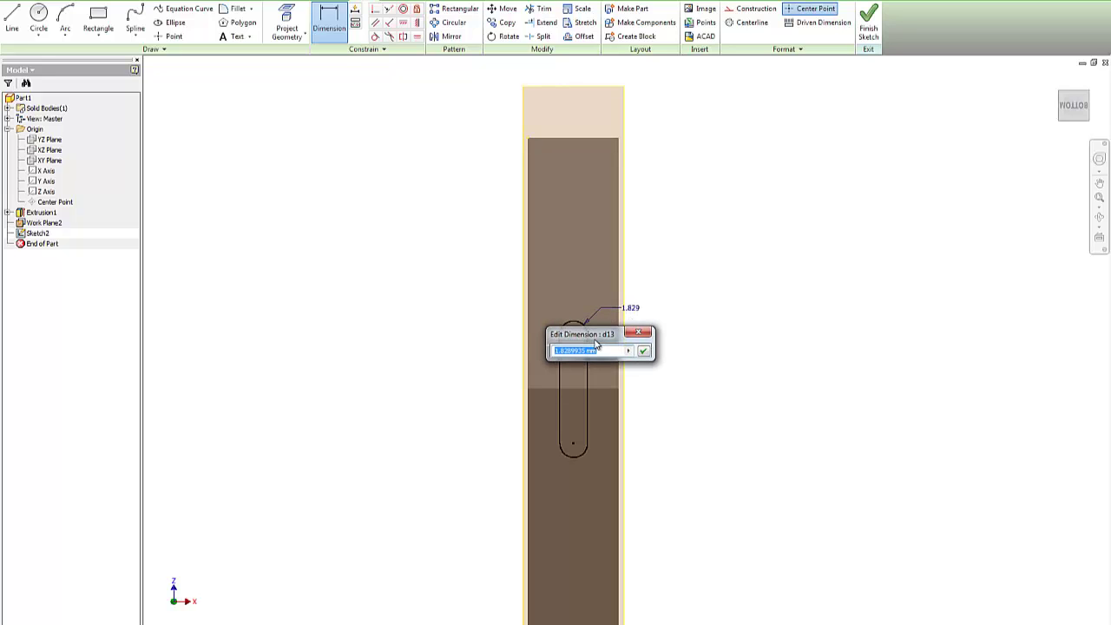
pyautogui.write('2.')
pyautogui.press('Return')
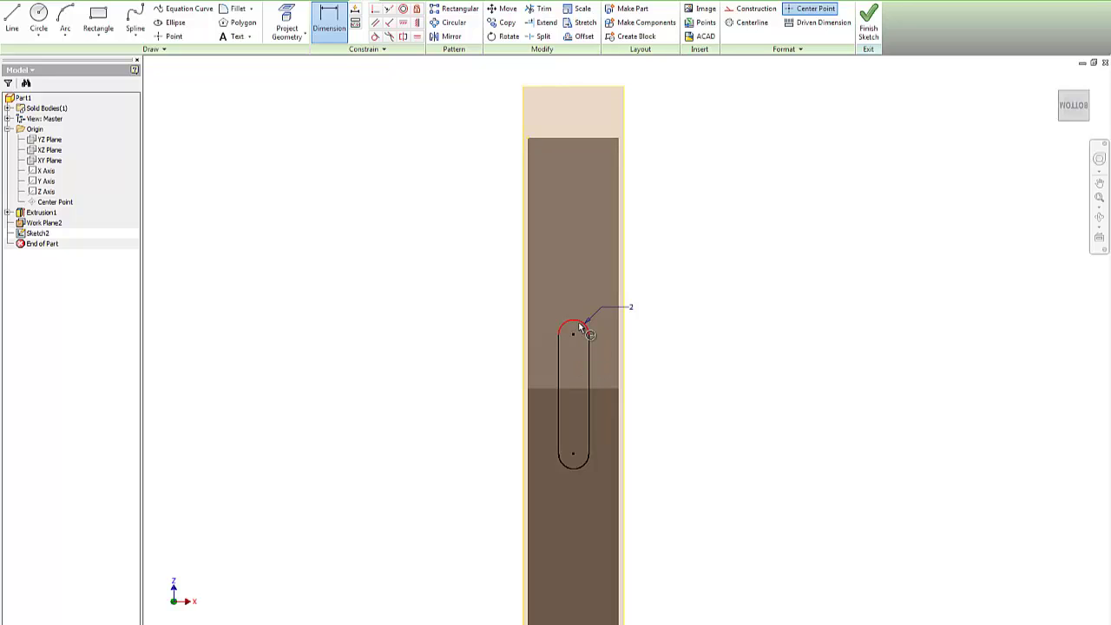
# Dimension the slot's overall length between the outer extents of its two end arcs.
pyautogui.click(580, 325)
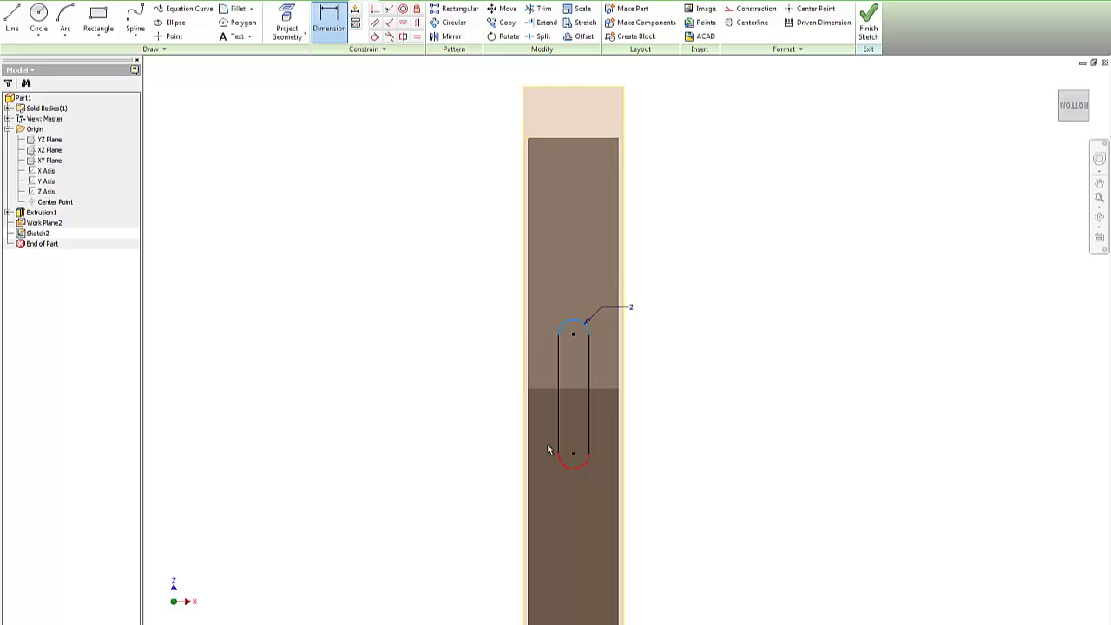
pyautogui.click(576, 465)
pyautogui.click(478, 395)
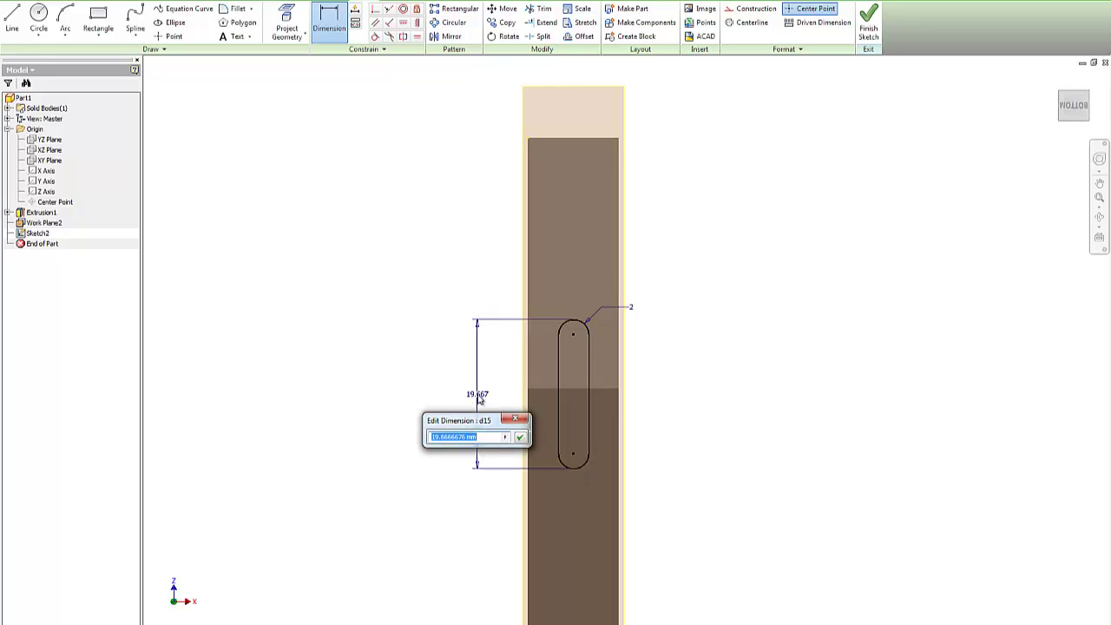
# Try to set the slot's overall length to 14 mm.
pyautogui.write('14')
pyautogui.press('Return')
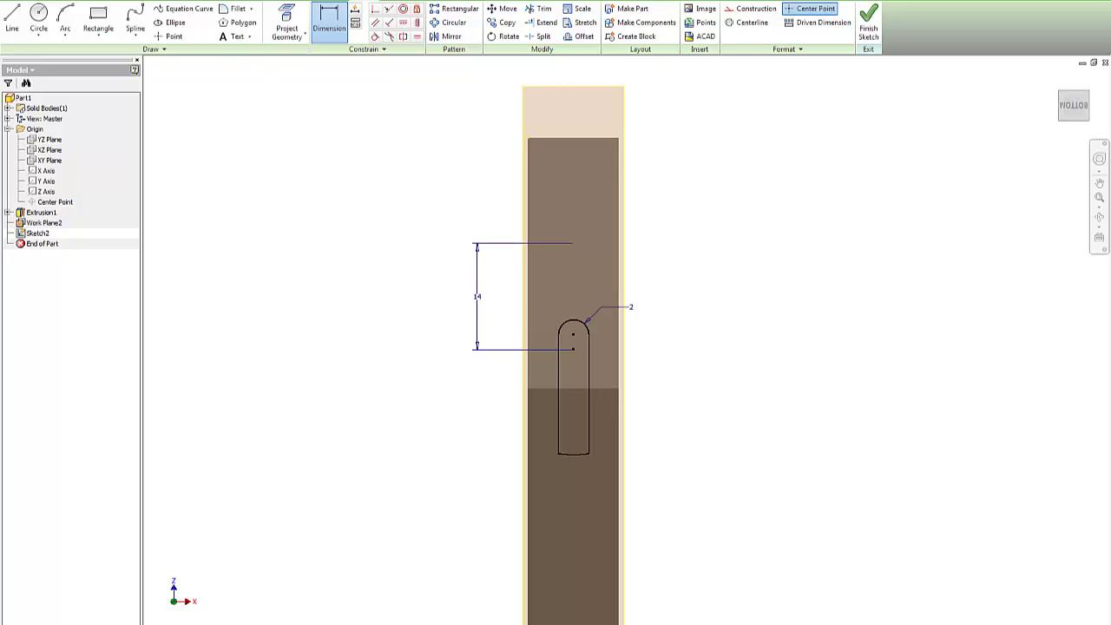
pyautogui.hotkey('ctrl', 'z')
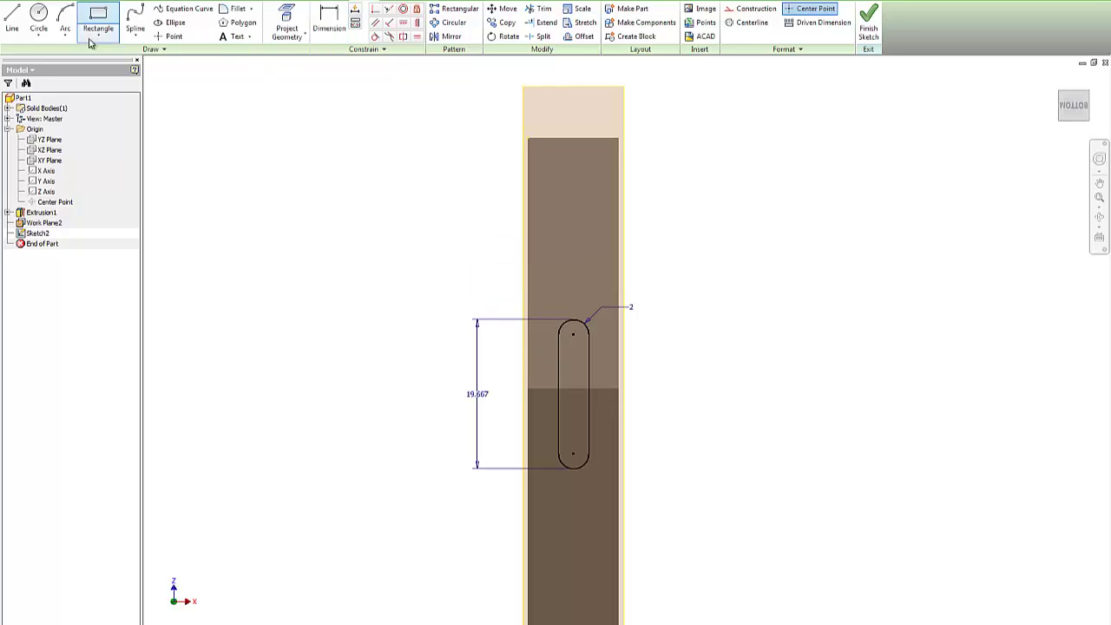
# Apply tangent constraints between the slot's straight sides and both end arcs.
pyautogui.click(375, 36)
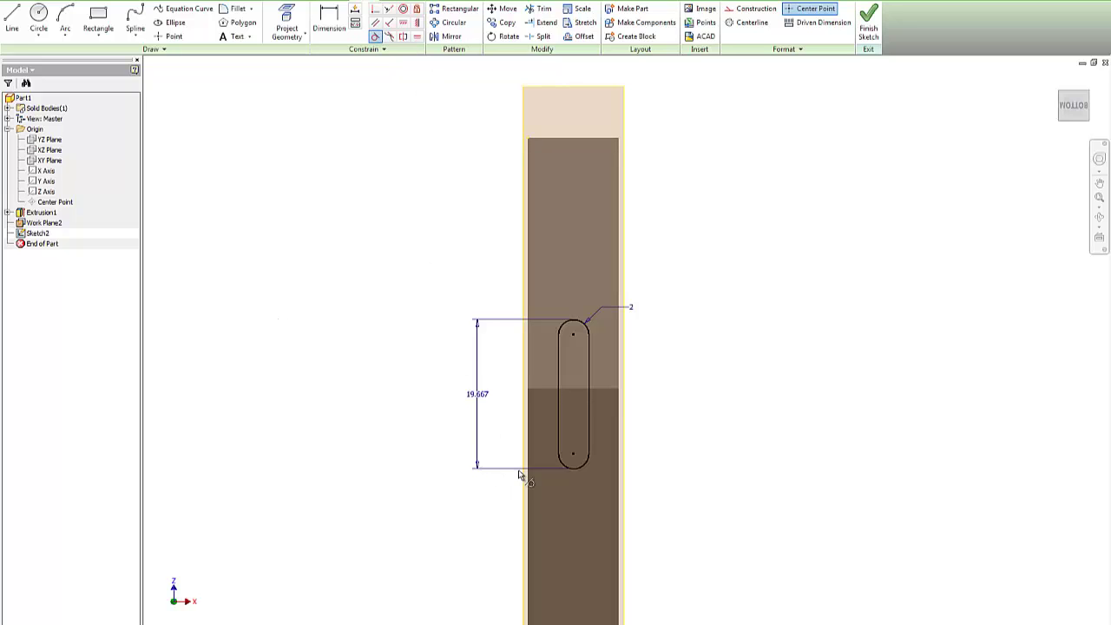
pyautogui.click(558, 450)
pyautogui.click(570, 459)
pyautogui.click(593, 449)
pyautogui.click(592, 450)
pyautogui.click(589, 368)
pyautogui.click(588, 334)
pyautogui.click(567, 329)
pyautogui.click(560, 344)
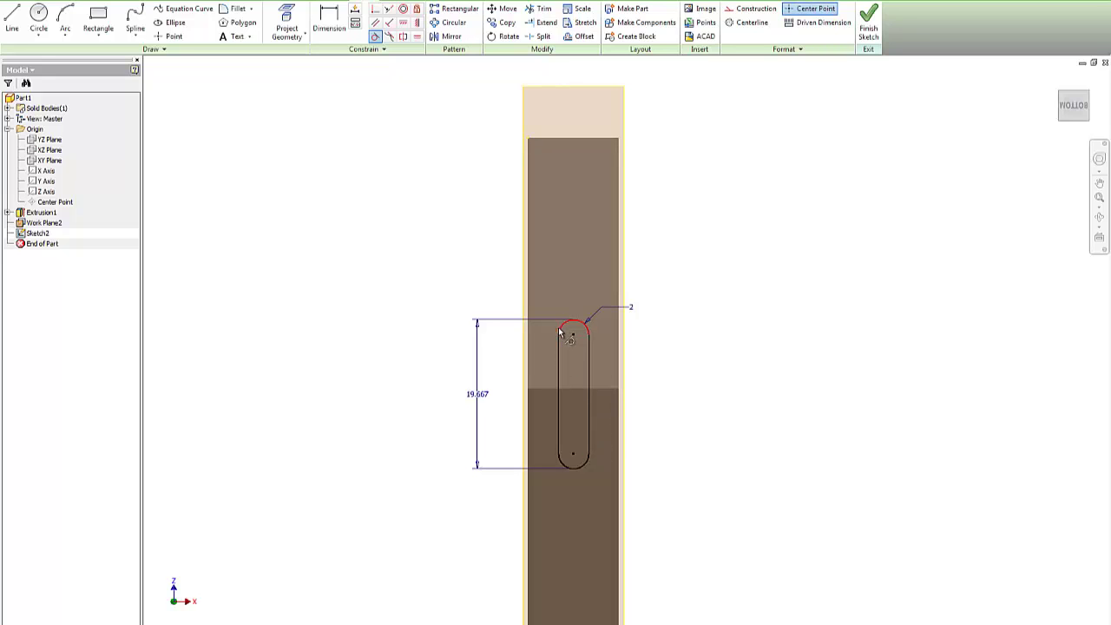
# Set the slot's overall length dimension to 14 mm.
pyautogui.click(334, 19)
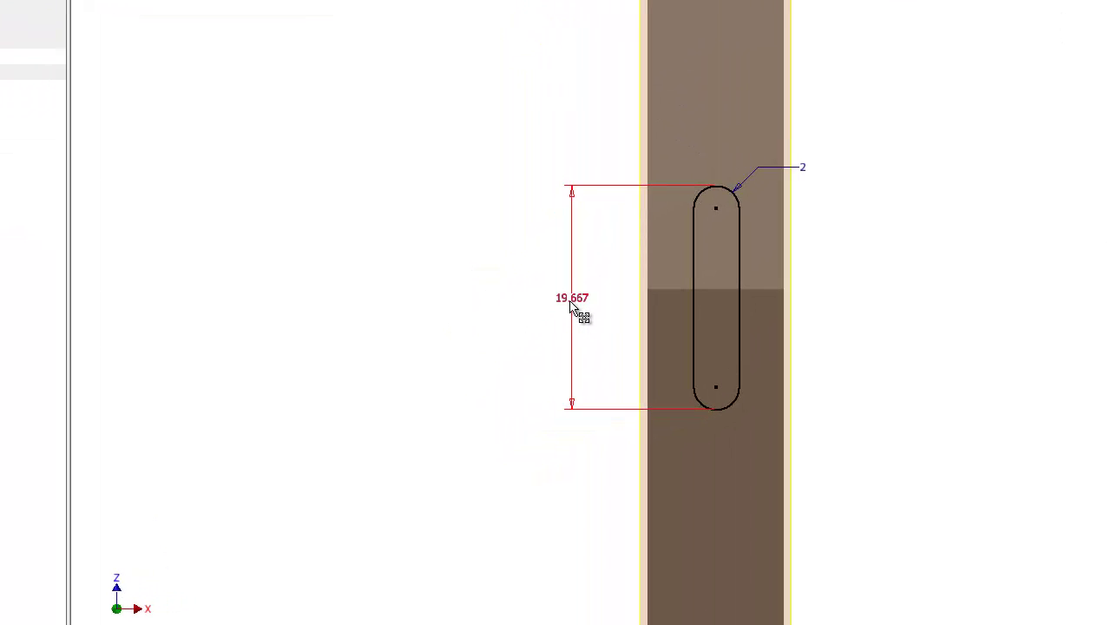
pyautogui.click(571, 305)
pyautogui.write('1')
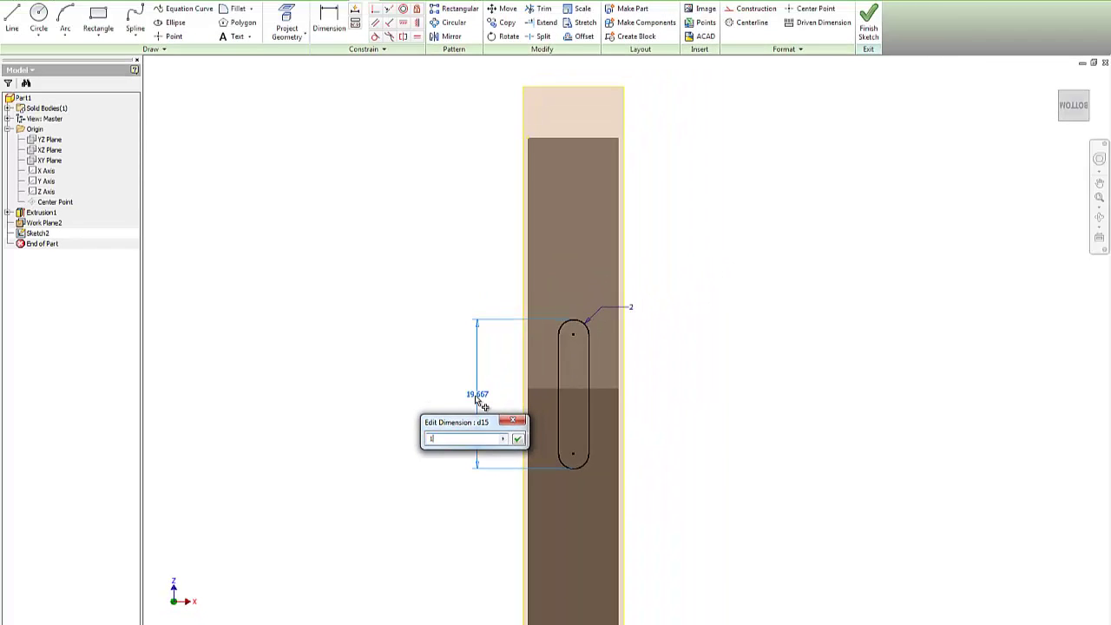
pyautogui.write('4')
pyautogui.press('Return')
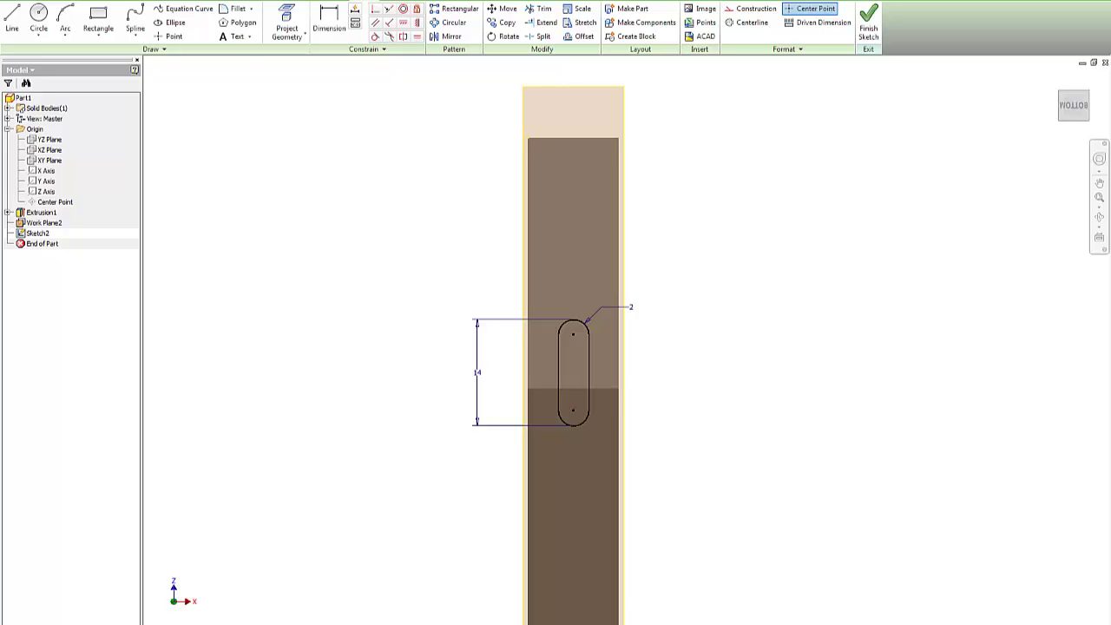
# Dimension the slot's lower arc centre 5 mm from the strap's bend edge.
pyautogui.hotkey('alt', 'Tab')
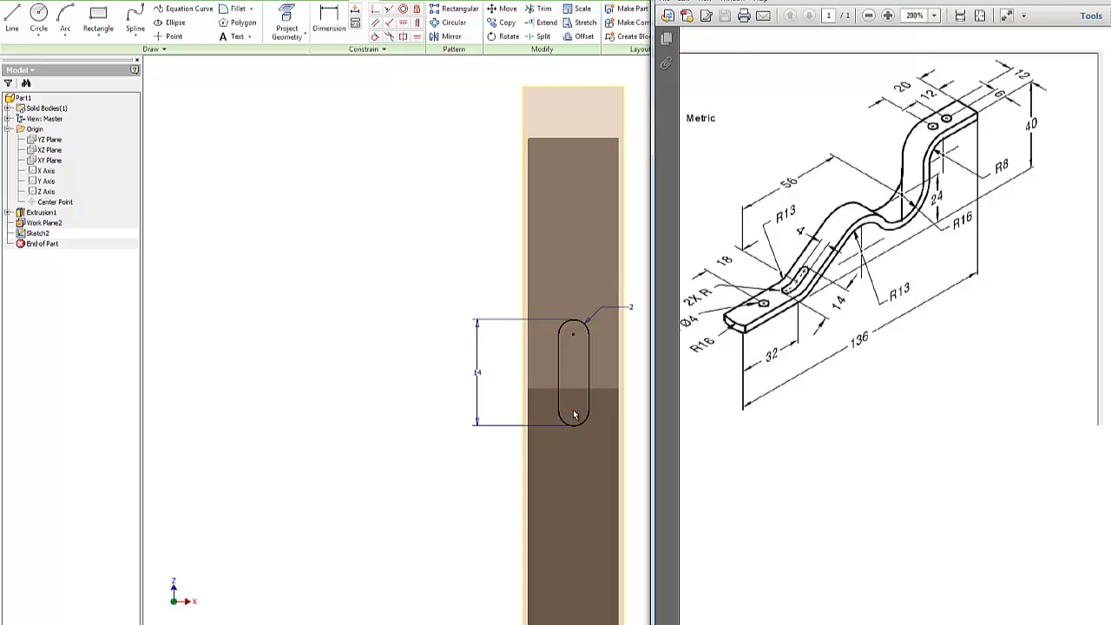
pyautogui.click(328, 20)
pyautogui.click(609, 387)
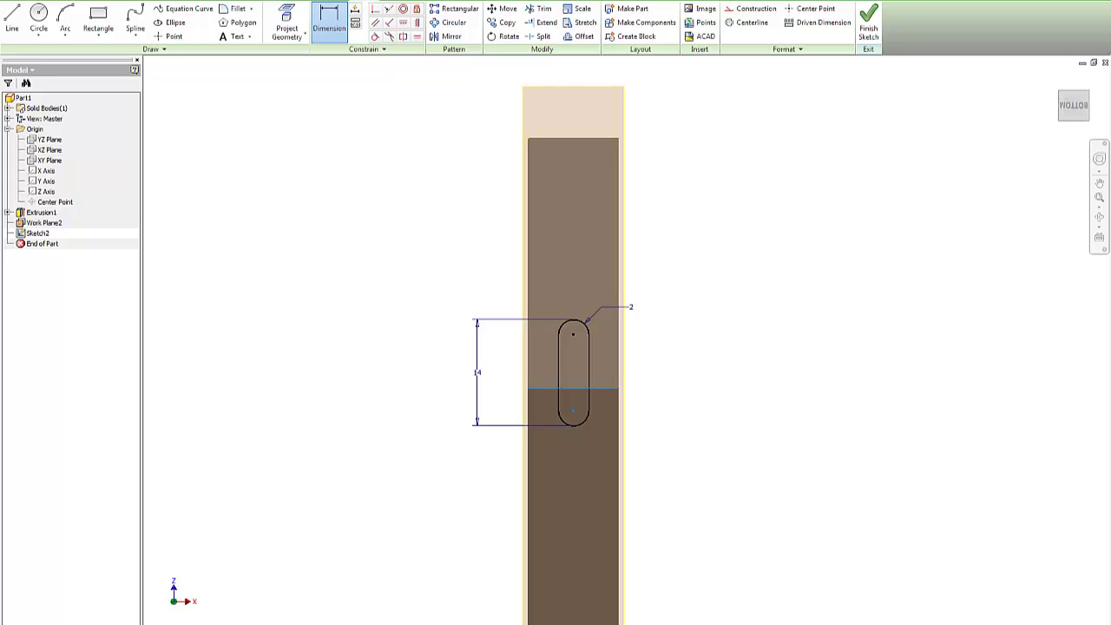
pyautogui.click(657, 399)
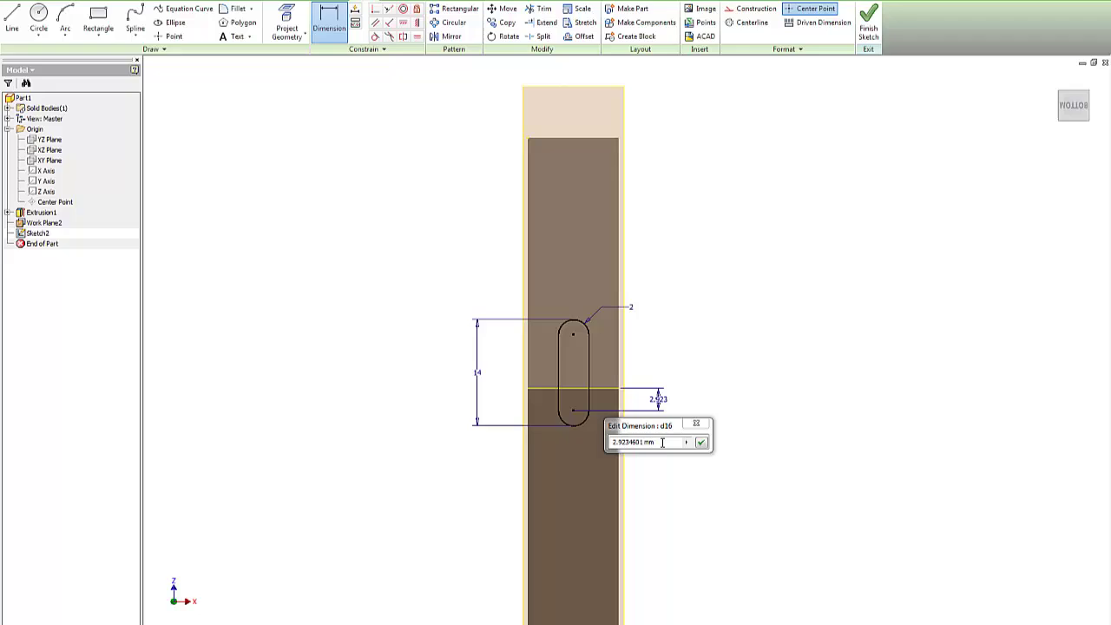
pyautogui.moveTo(662, 442); pyautogui.dragTo(589, 444)
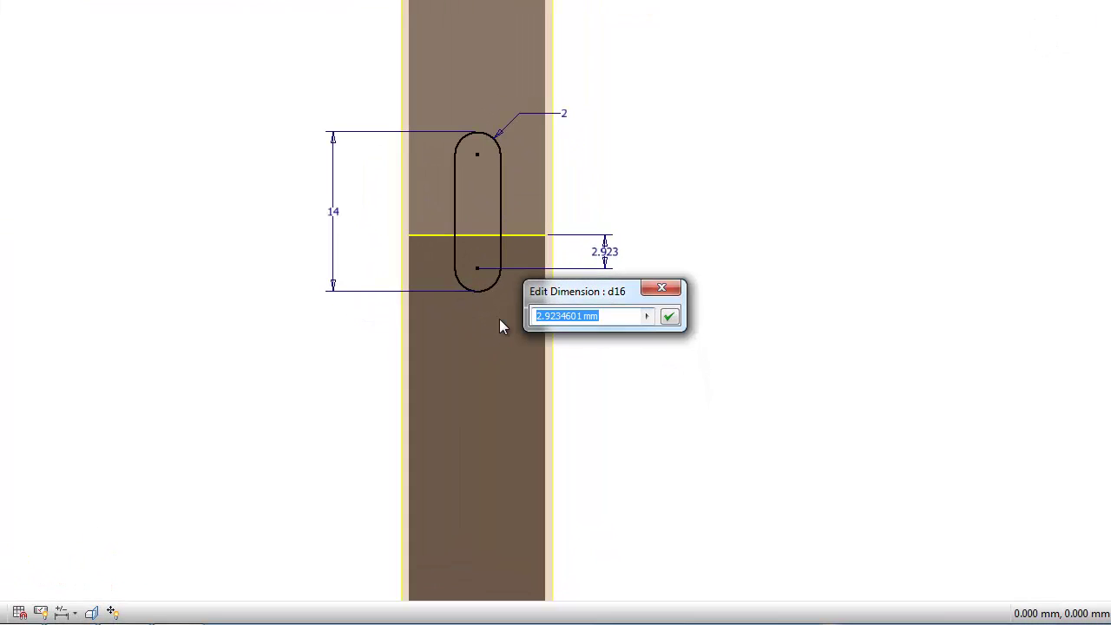
pyautogui.write('5.0')
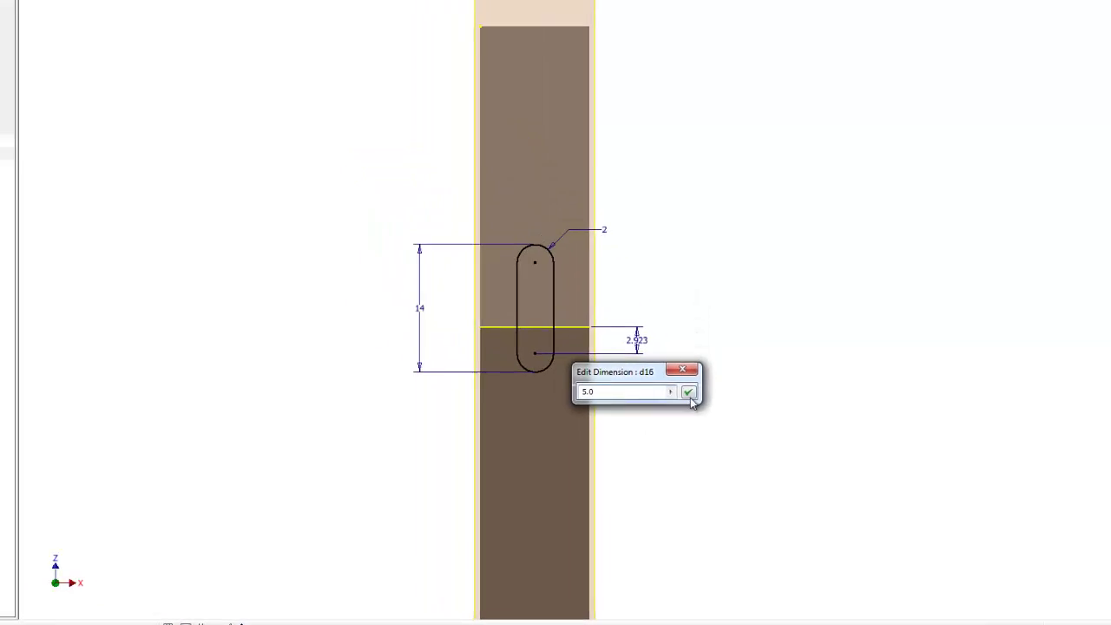
pyautogui.click(668, 316)
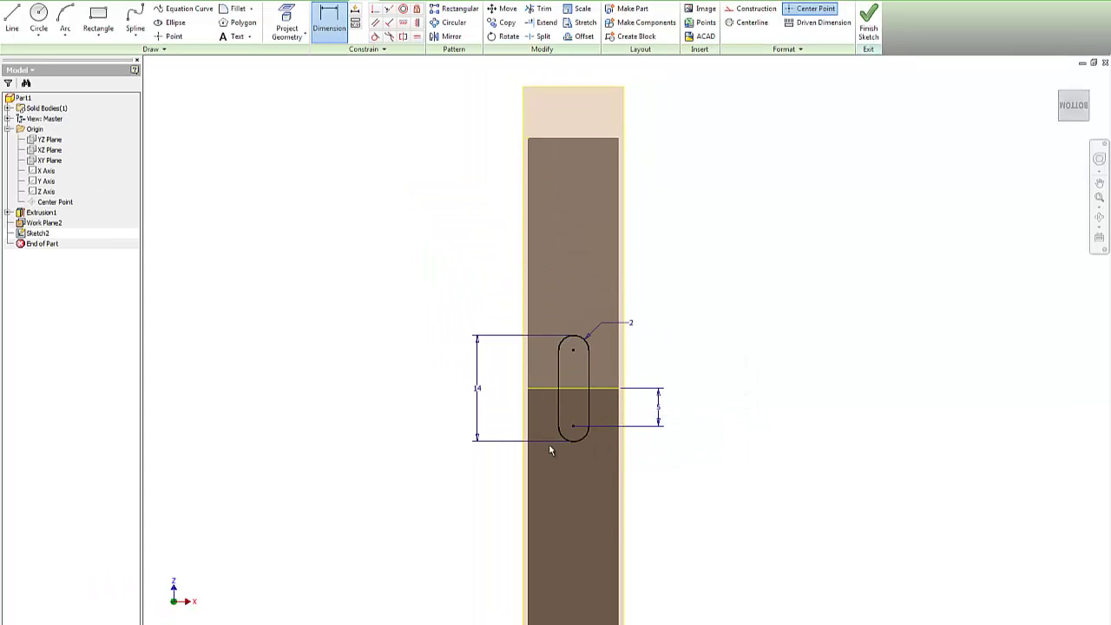
# Dimension the slot's upper arc centre 6 mm from the strap's long side edge, checking the reference drawing.
pyautogui.click(632, 325)
pyautogui.click(374, 622)
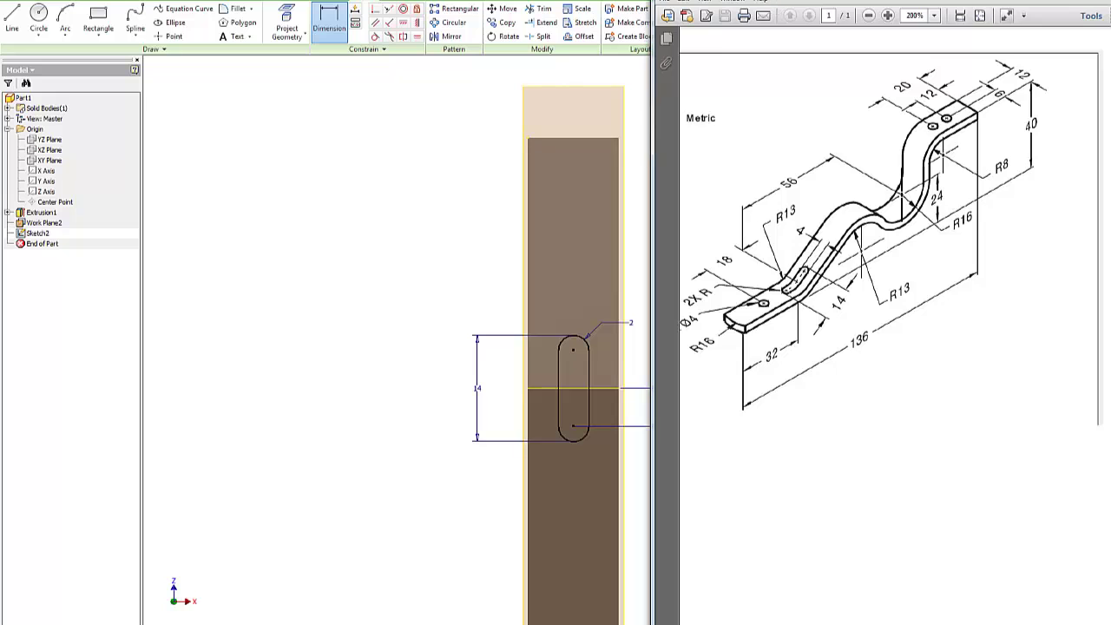
pyautogui.click(408, 623)
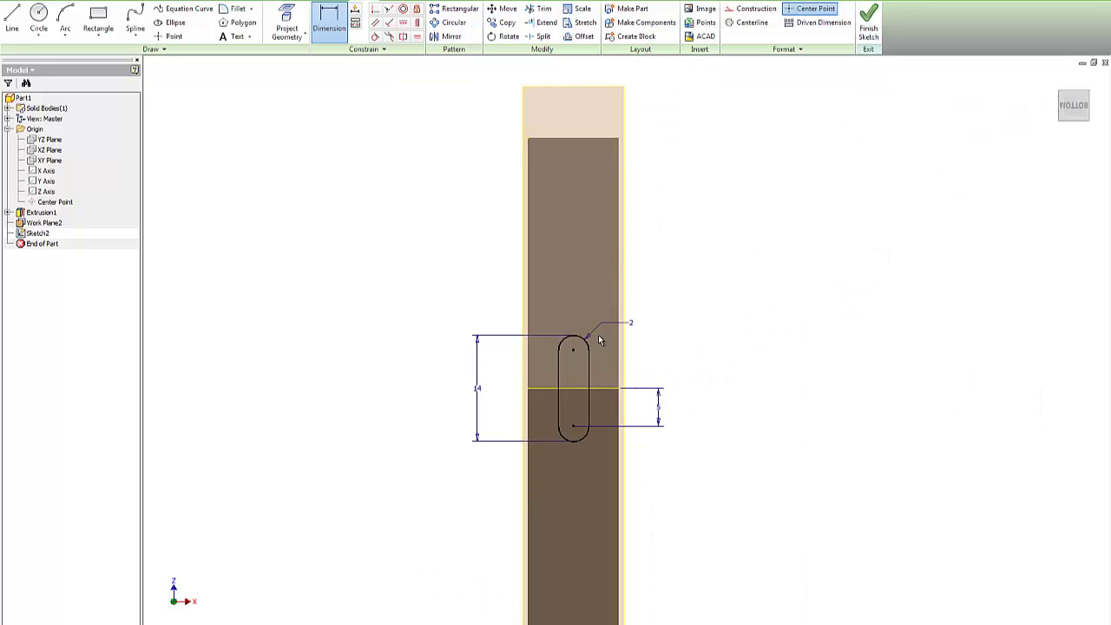
pyautogui.click(618, 237)
pyautogui.click(572, 353)
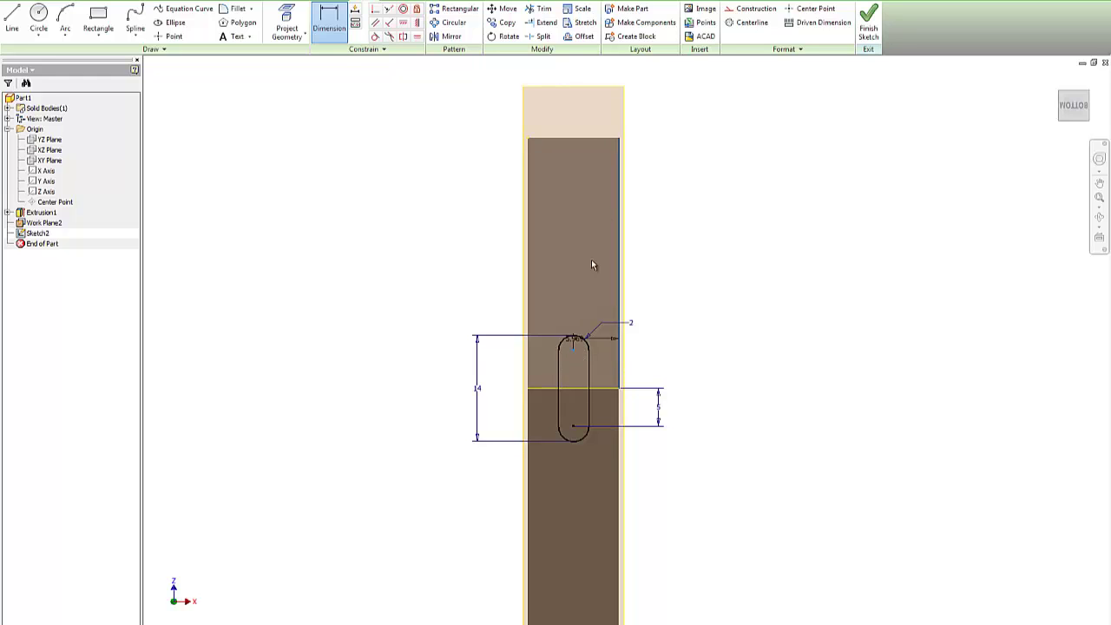
pyautogui.click(597, 128)
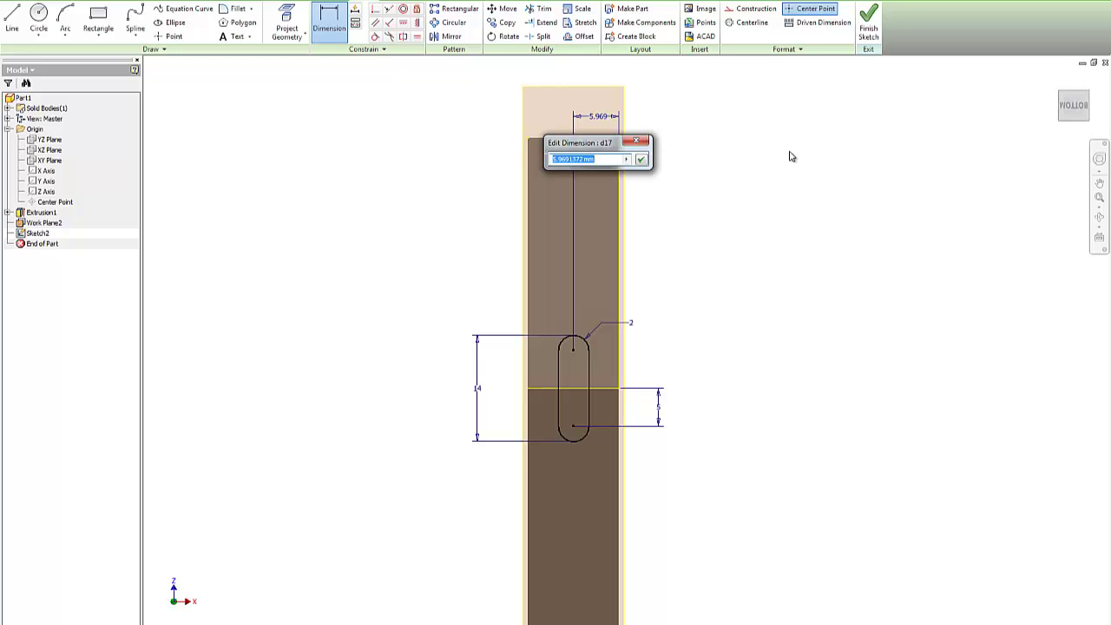
pyautogui.write('6.0')
pyautogui.press('Return')
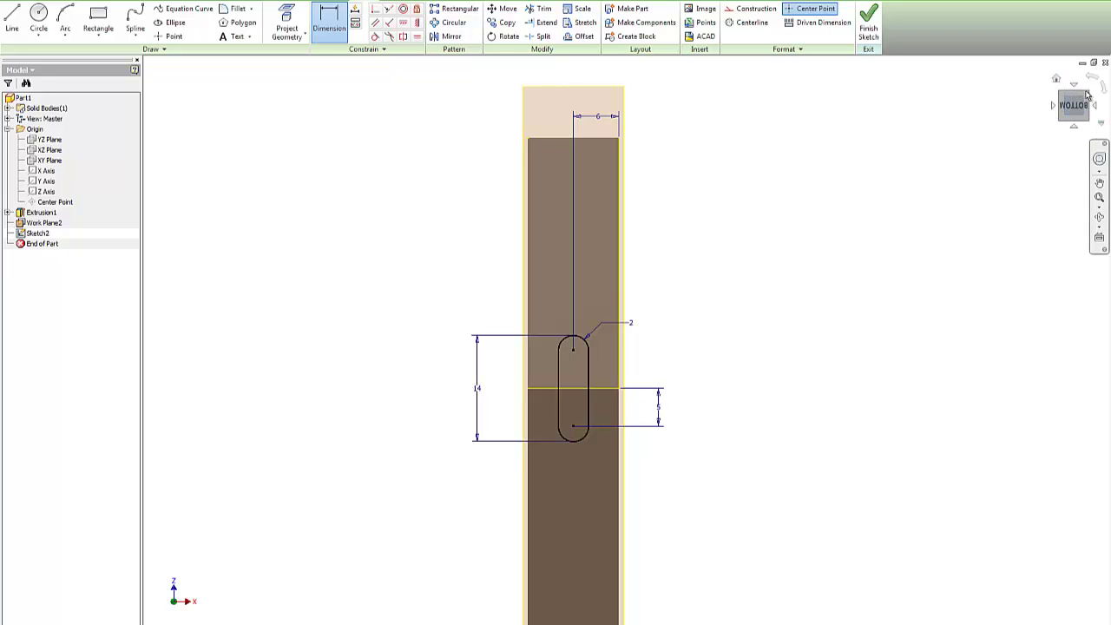
# Finish the slot sketch and set up an Extrude of the slot profile as a cut with Through All extents.
pyautogui.moveTo(1063, 97); pyautogui.dragTo(781, 99)
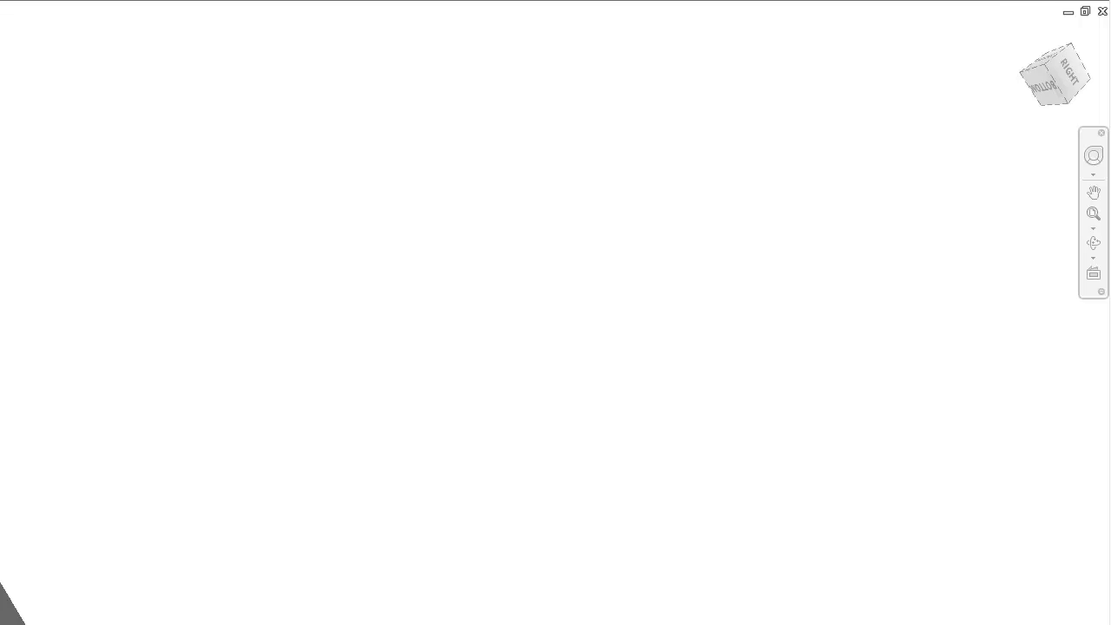
pyautogui.hotkey('ctrl', '0')
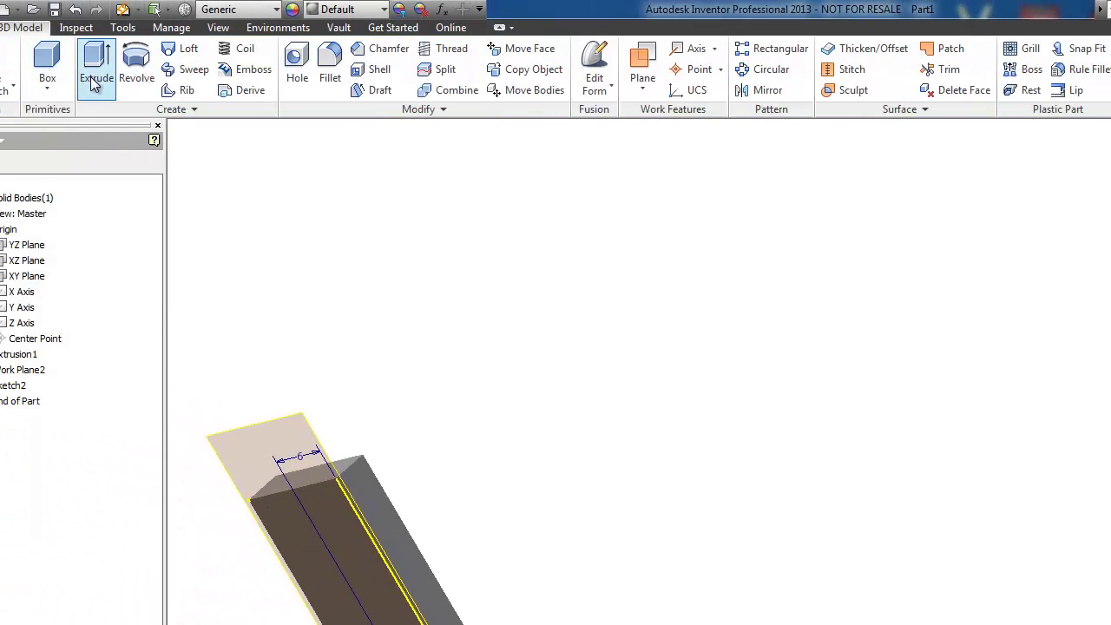
pyautogui.click(93, 81)
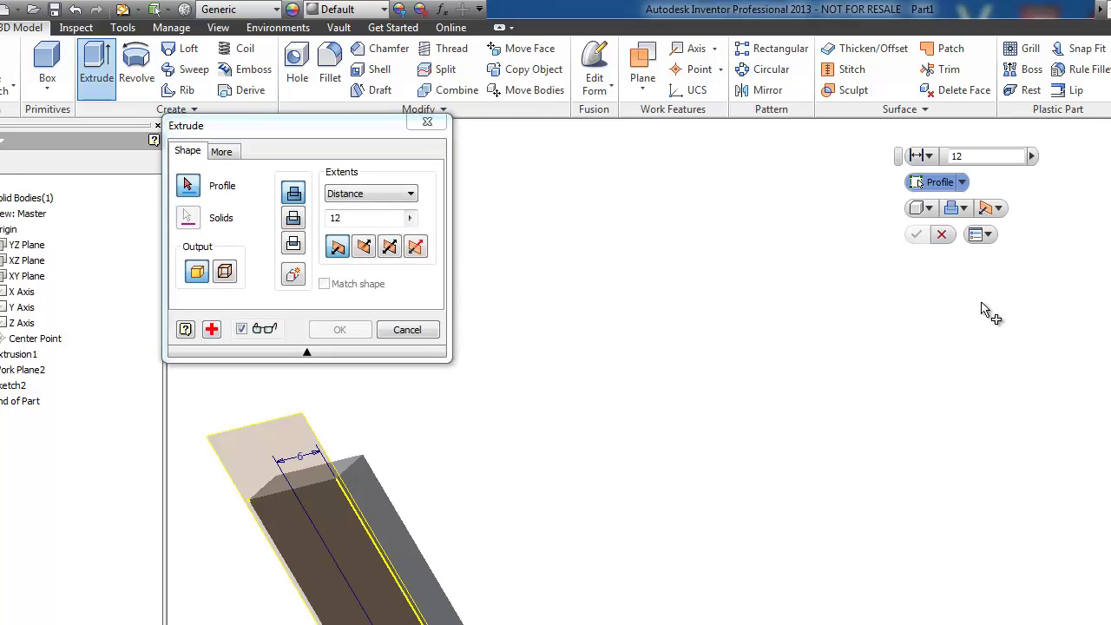
pyautogui.click(963, 209)
pyautogui.click(974, 251)
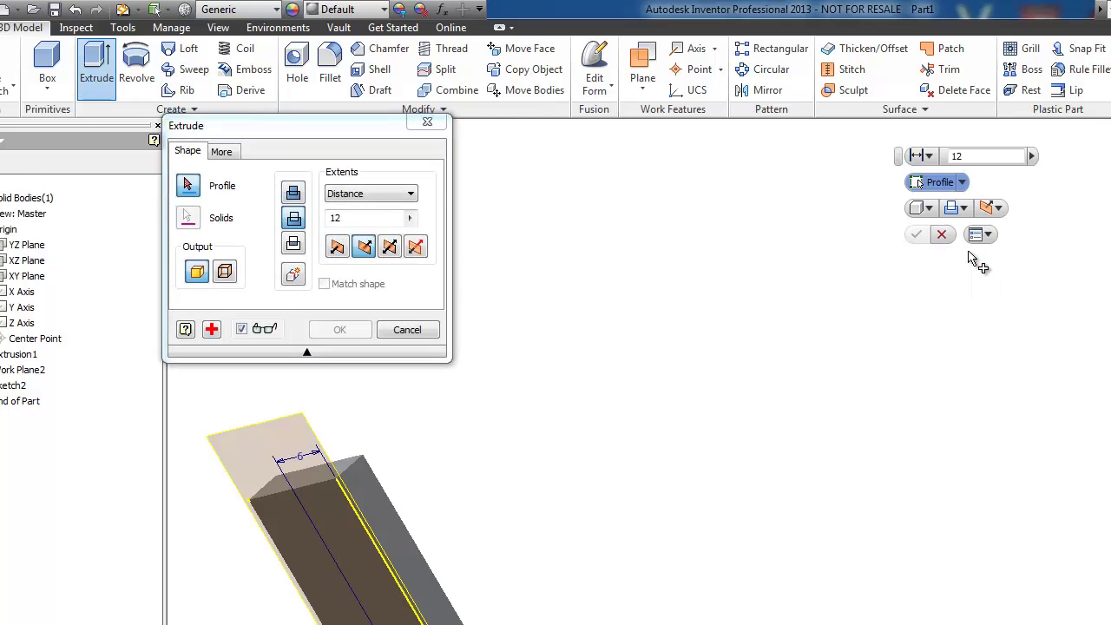
pyautogui.click(962, 182)
pyautogui.click(963, 183)
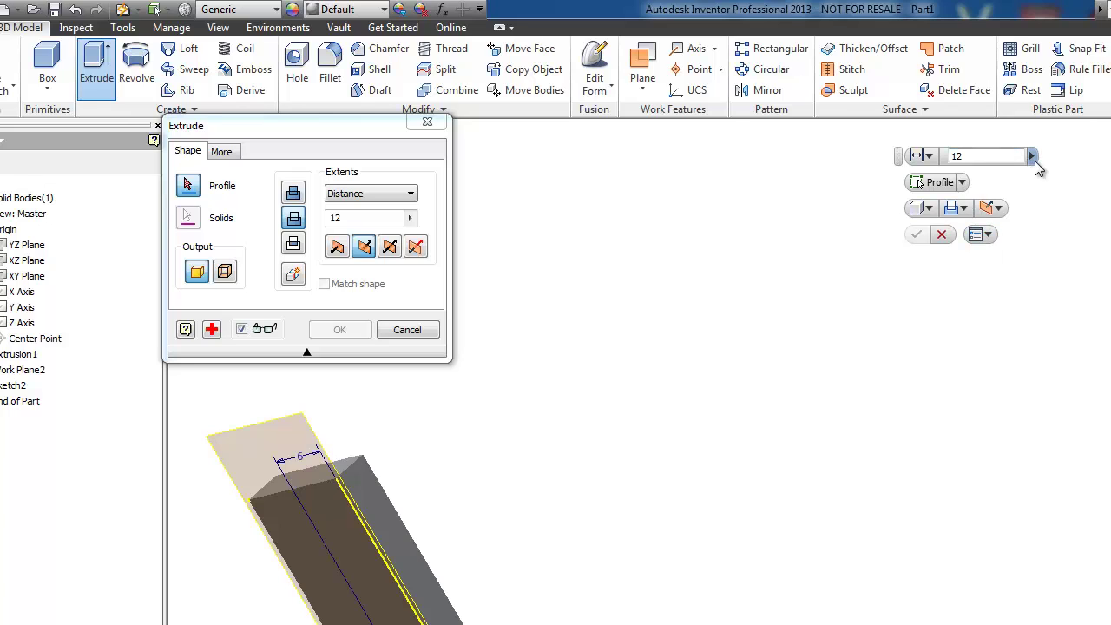
pyautogui.click(1031, 157)
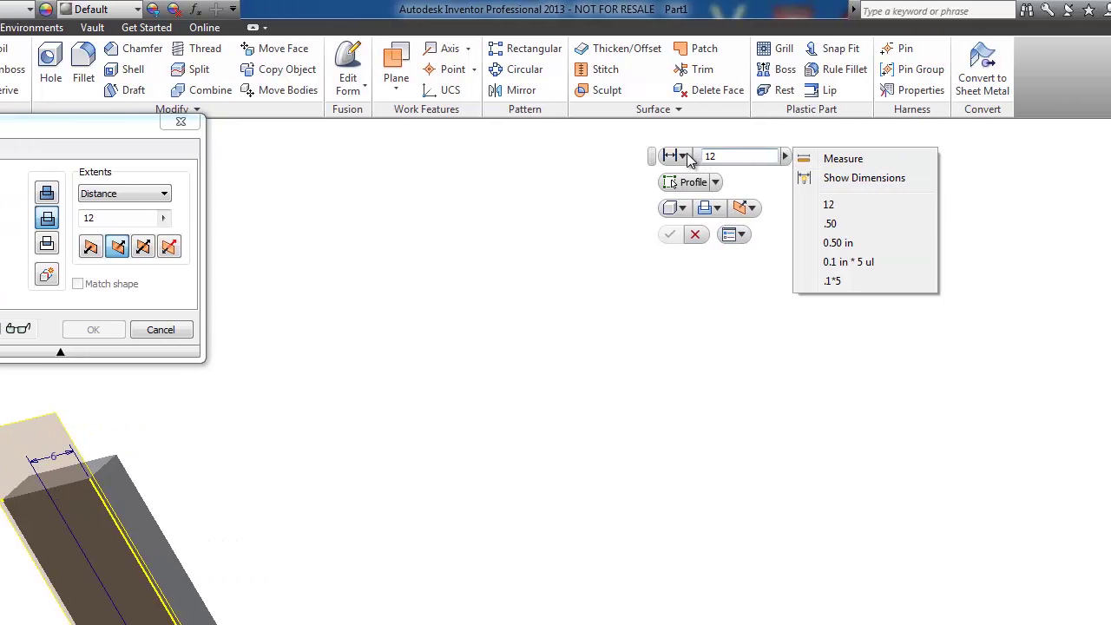
pyautogui.click(928, 156)
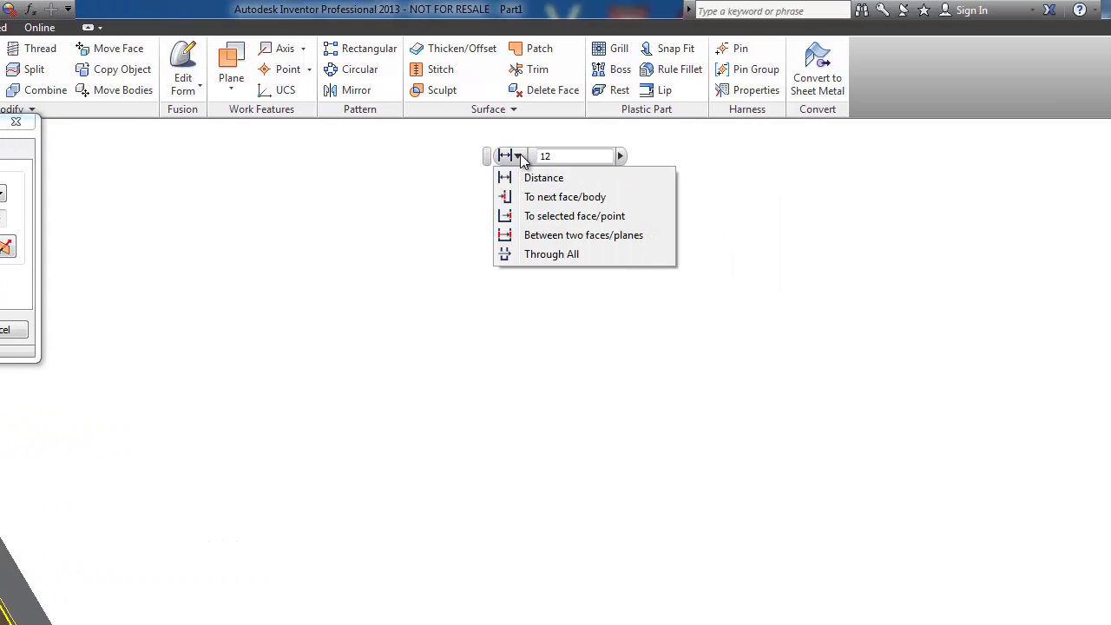
pyautogui.click(530, 255)
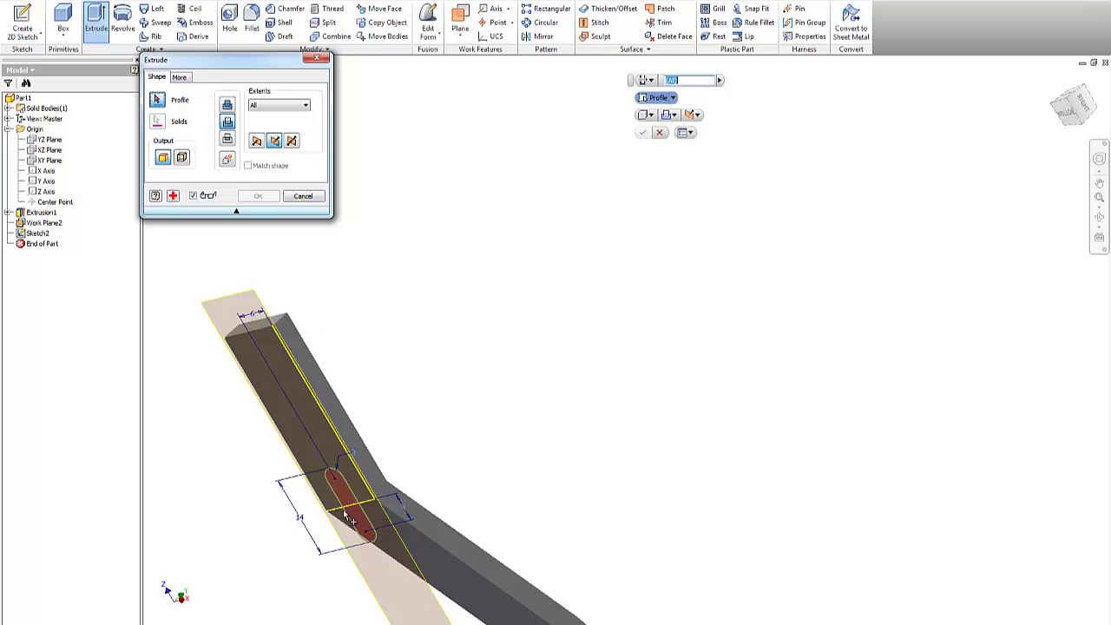
pyautogui.click(346, 497)
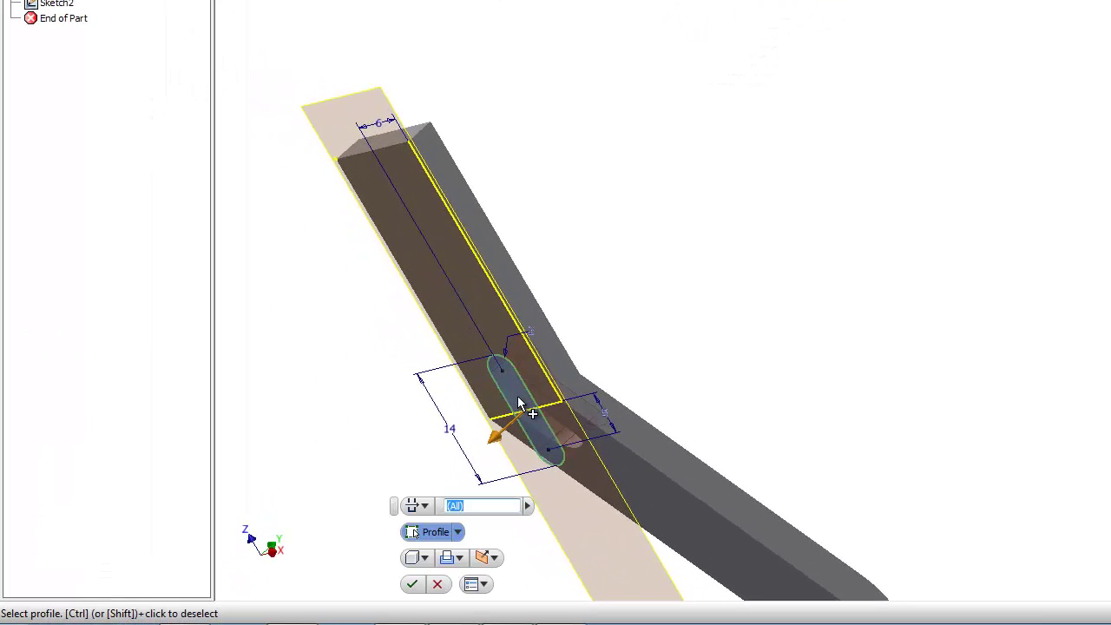
# Set the slot cut to Direction 2 so it passes through the strap, and create the cut.
pyautogui.click(495, 558)
pyautogui.click(518, 587)
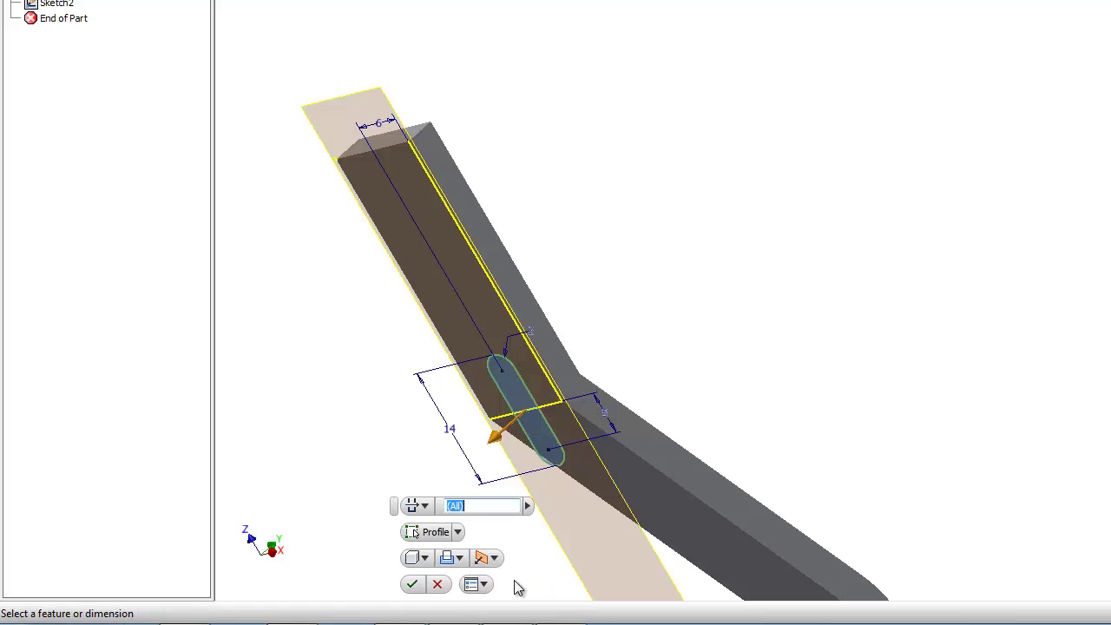
pyautogui.click(494, 558)
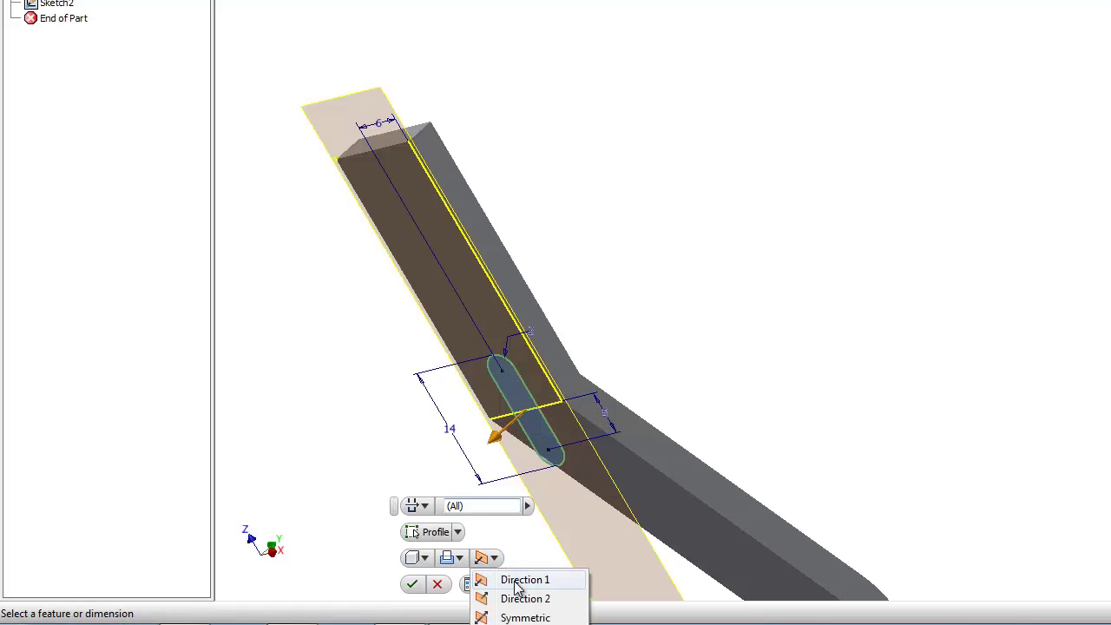
pyautogui.click(512, 598)
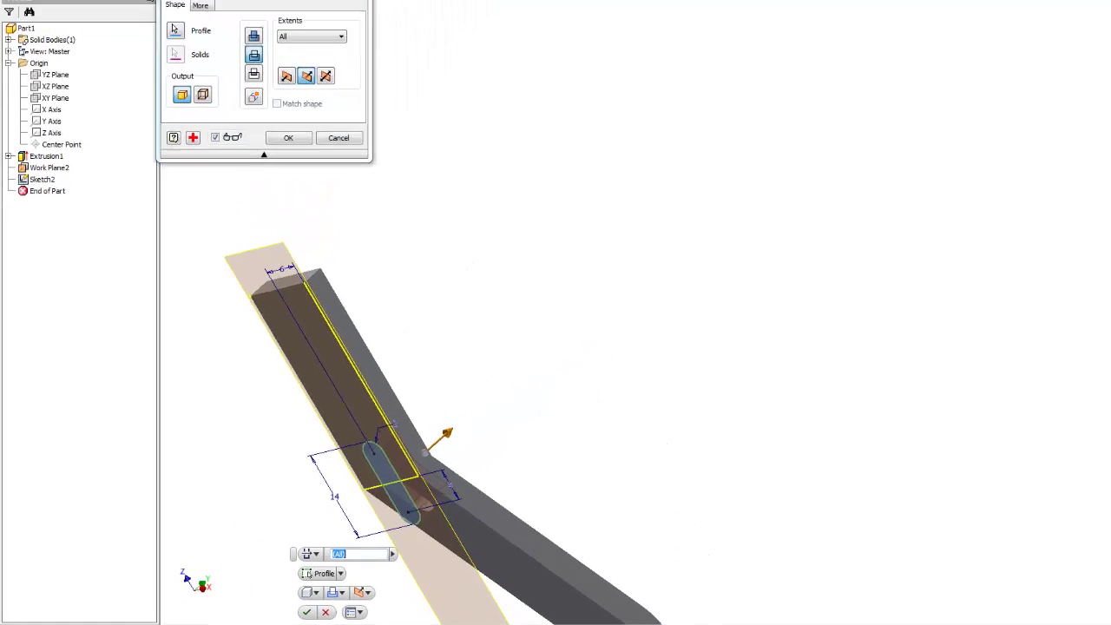
pyautogui.moveTo(1074, 106)
pyautogui.mouseDown()
pyautogui.moveTo(947, 198)
pyautogui.moveTo(1007, 99)
pyautogui.moveTo(1066, 588)
pyautogui.moveTo(1013, 83)
pyautogui.mouseUp()
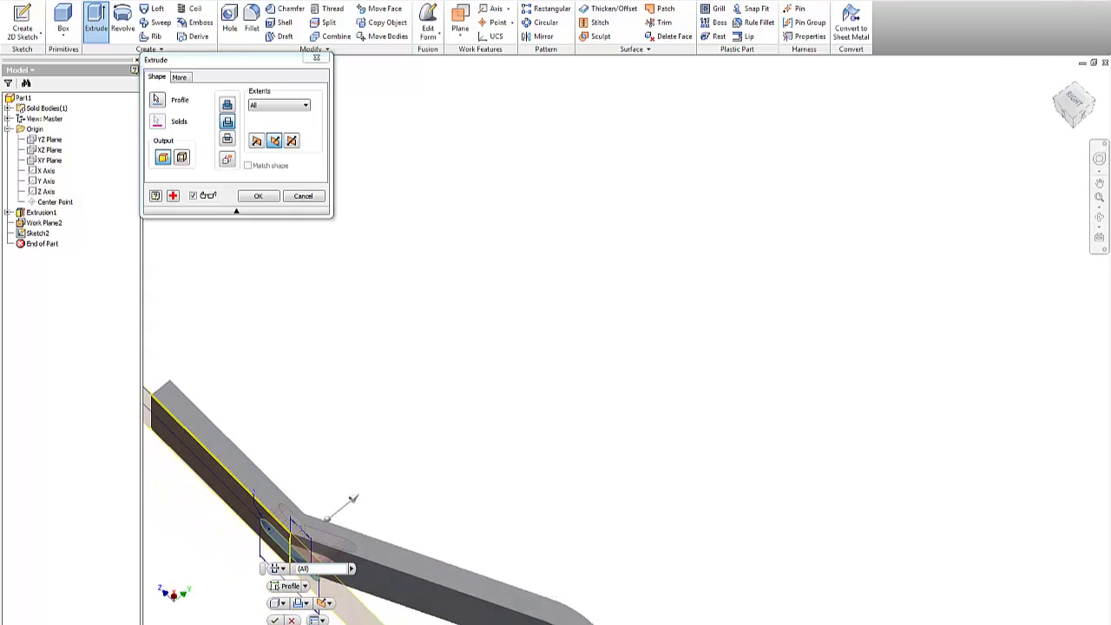
pyautogui.click(274, 620)
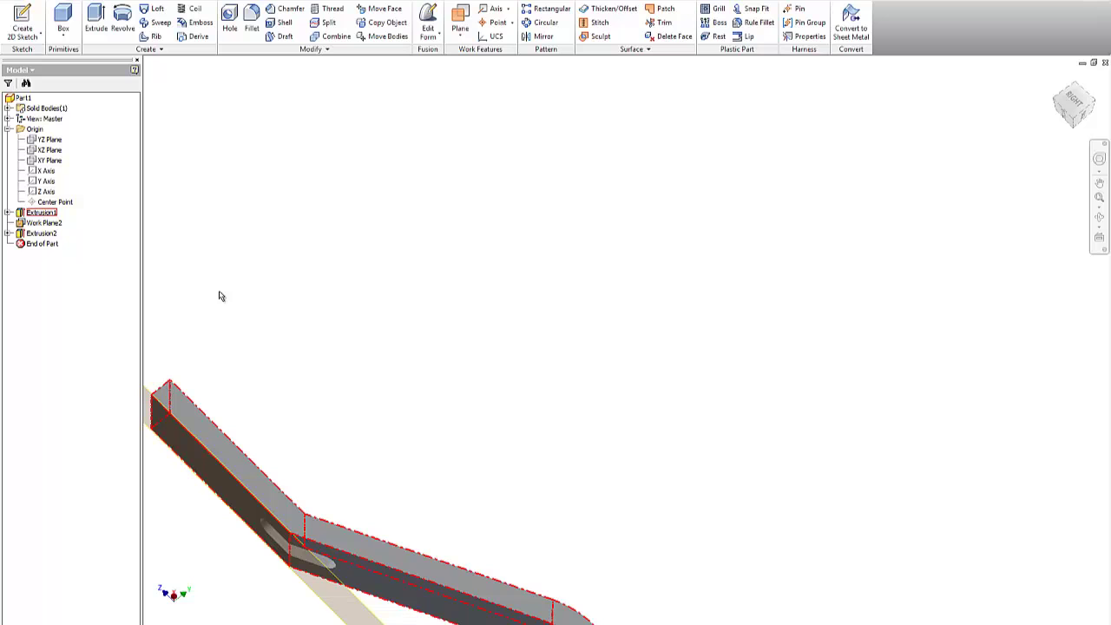
pyautogui.moveTo(1074, 120); pyautogui.dragTo(1091, 219)
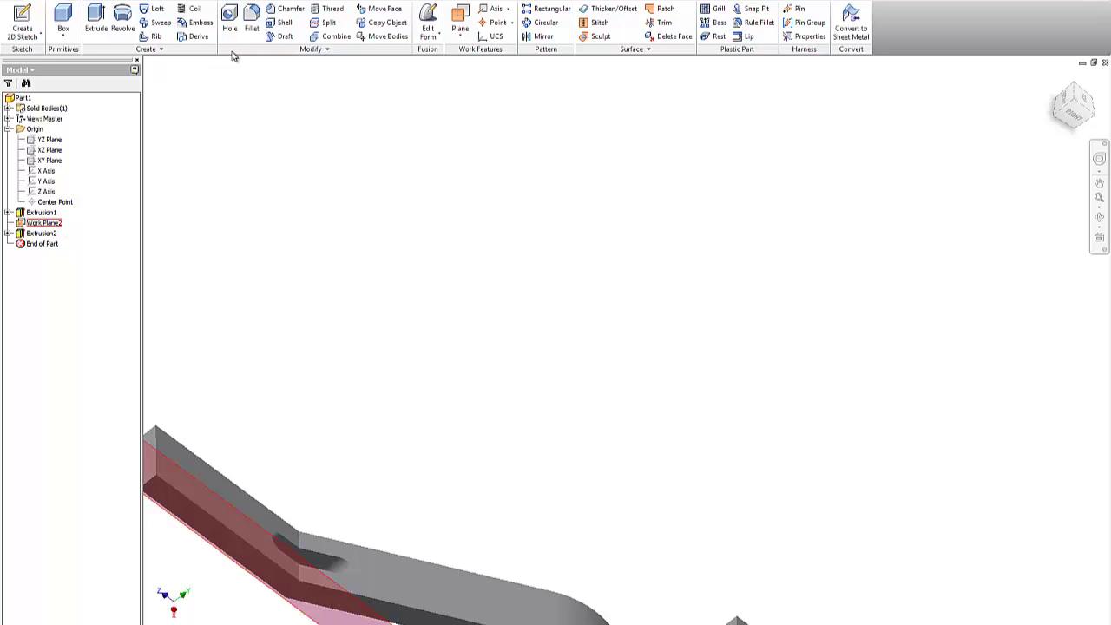
pyautogui.click(251, 27)
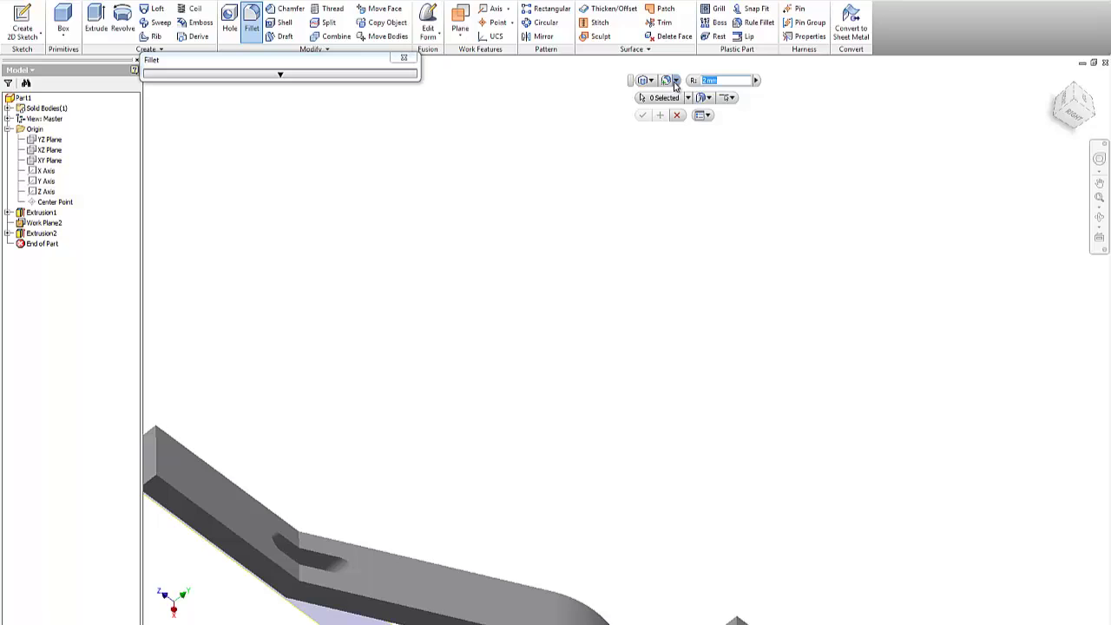
pyautogui.write('13')
pyautogui.click(299, 541)
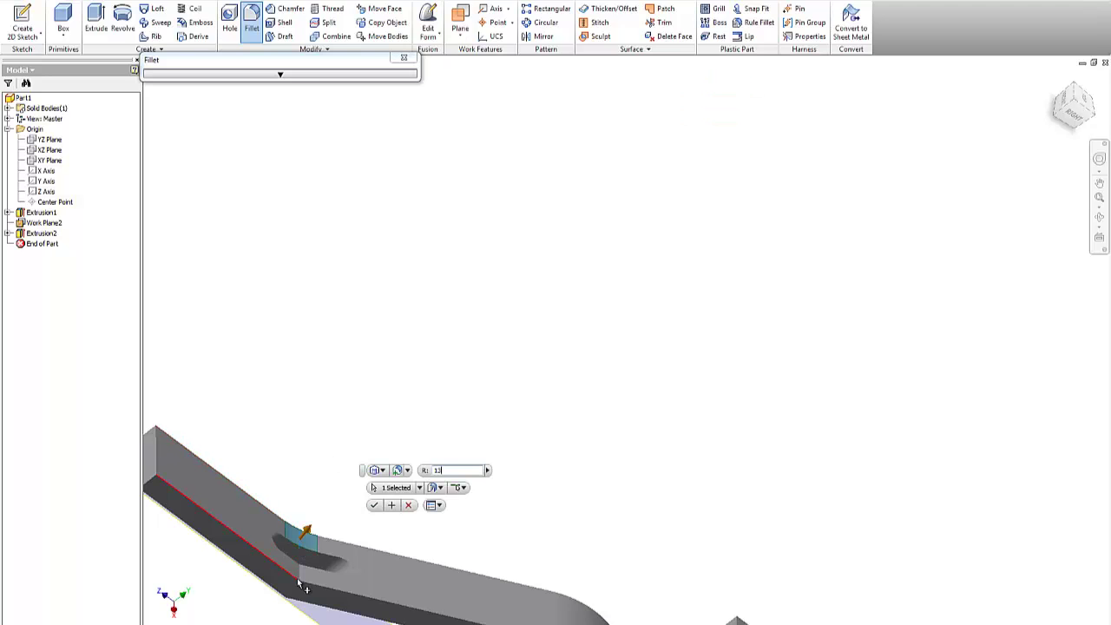
pyautogui.click(301, 579)
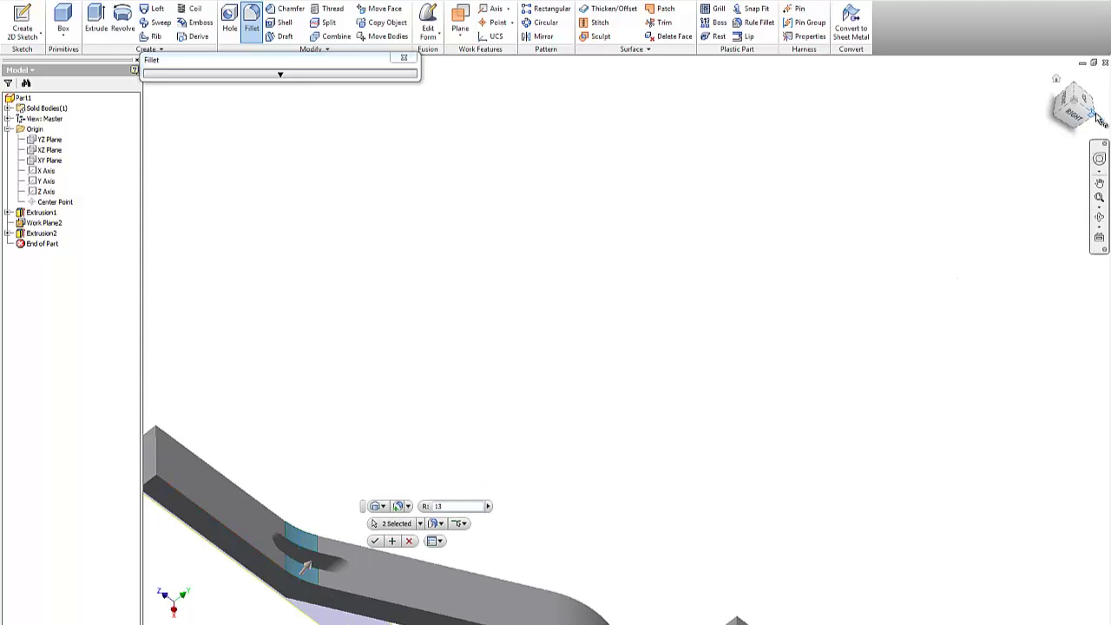
pyautogui.moveTo(1091, 117); pyautogui.dragTo(1104, 87)
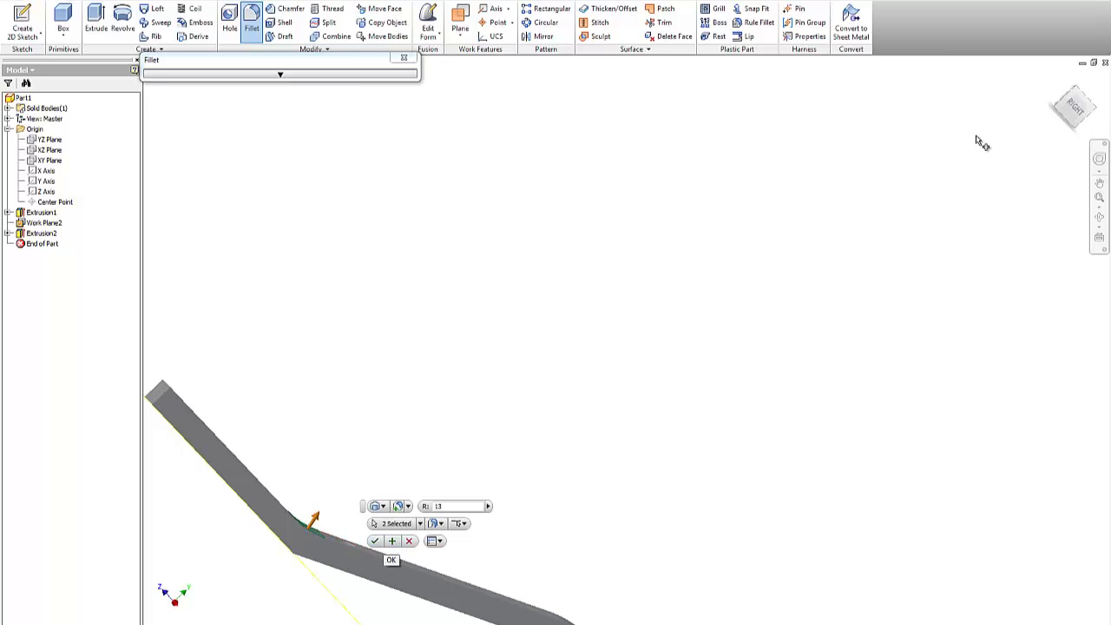
pyautogui.click(1059, 116)
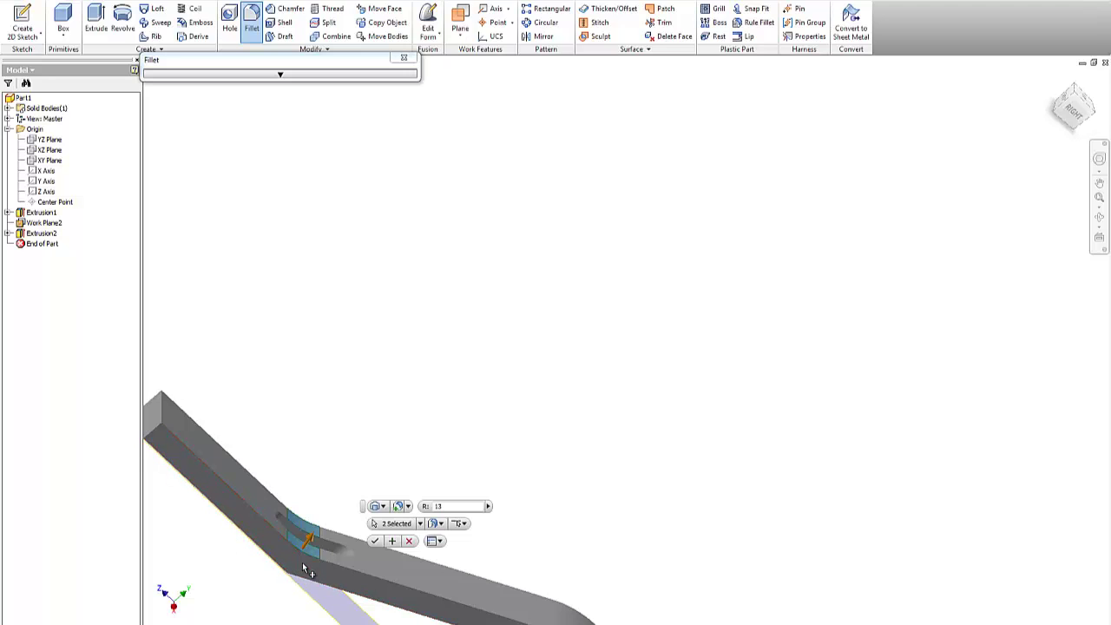
pyautogui.click(414, 541)
# Reopen the strap's profile sketch and round the inner corner below the 32 mm leg with a 13 mm 2D fillet.
pyautogui.click(8, 213)
pyautogui.doubleClick(47, 223)
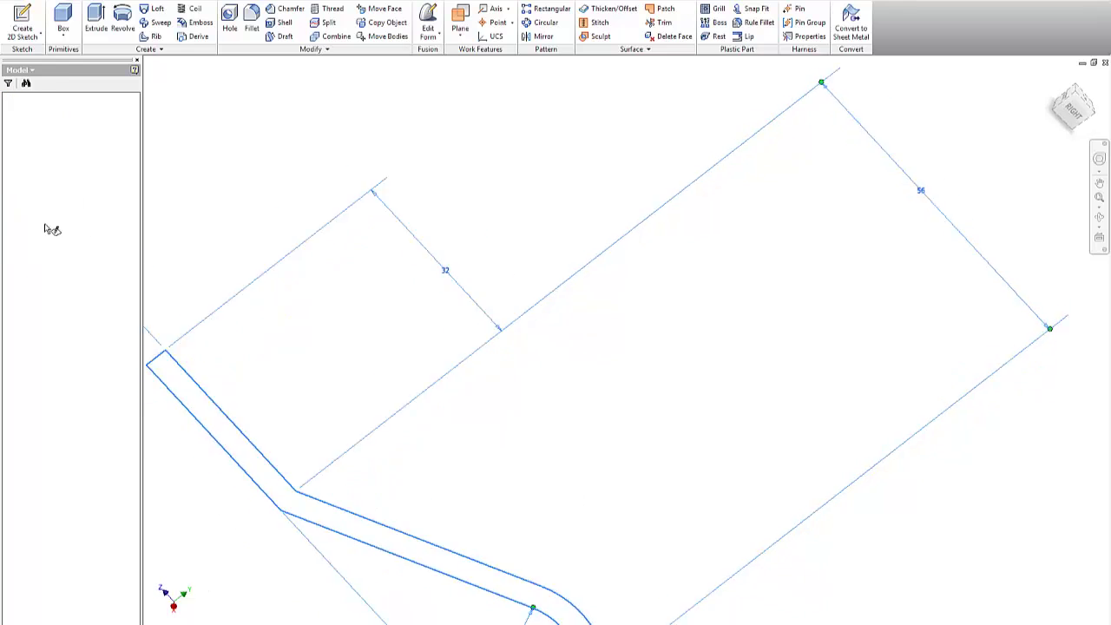
pyautogui.scroll(-10, 467, 202)
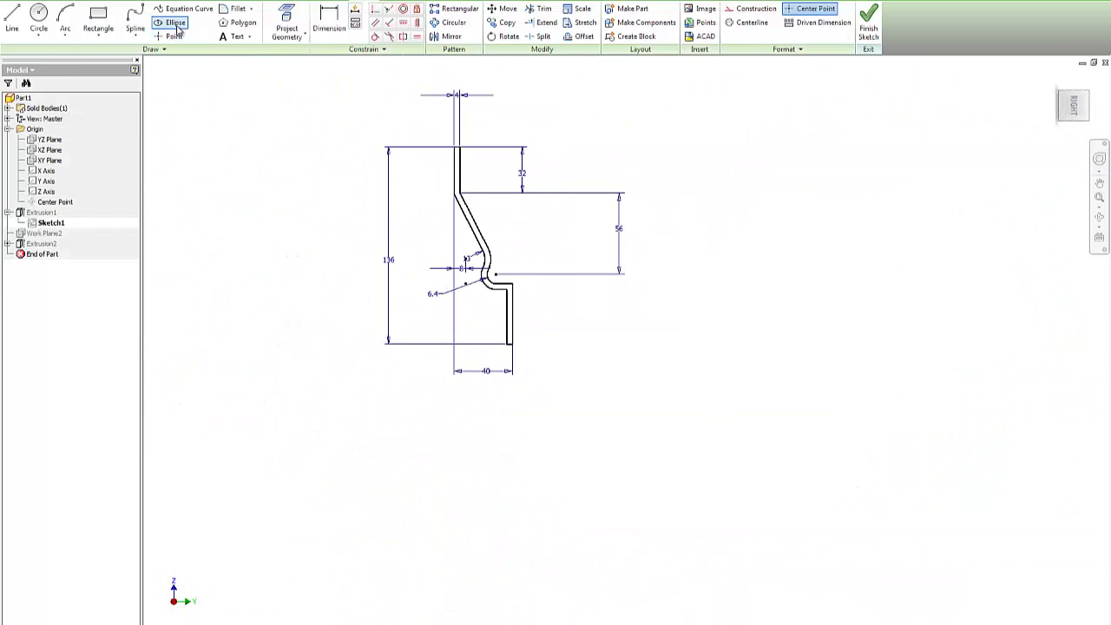
pyautogui.click(238, 9)
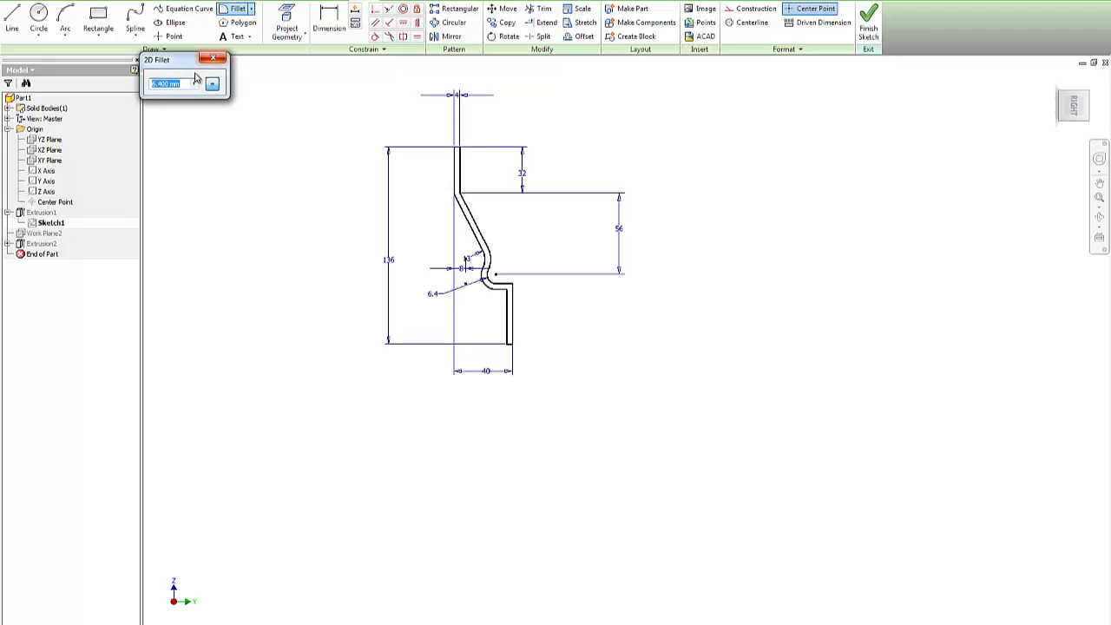
pyautogui.write('13')
pyautogui.press('Escape')
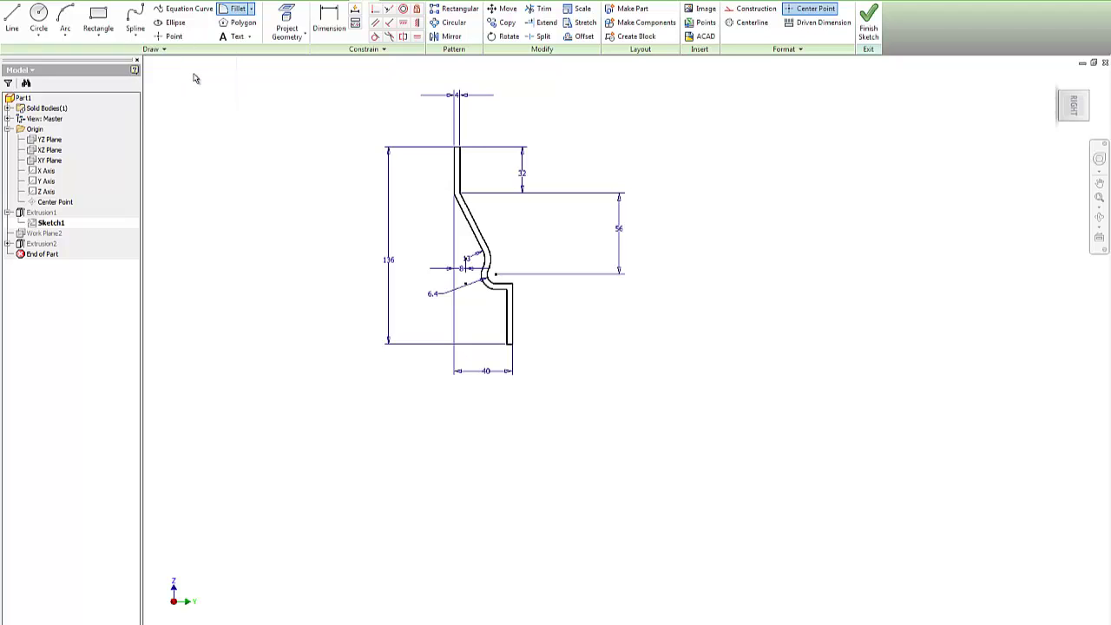
pyautogui.scroll(5, 452, 208)
pyautogui.click(533, 305)
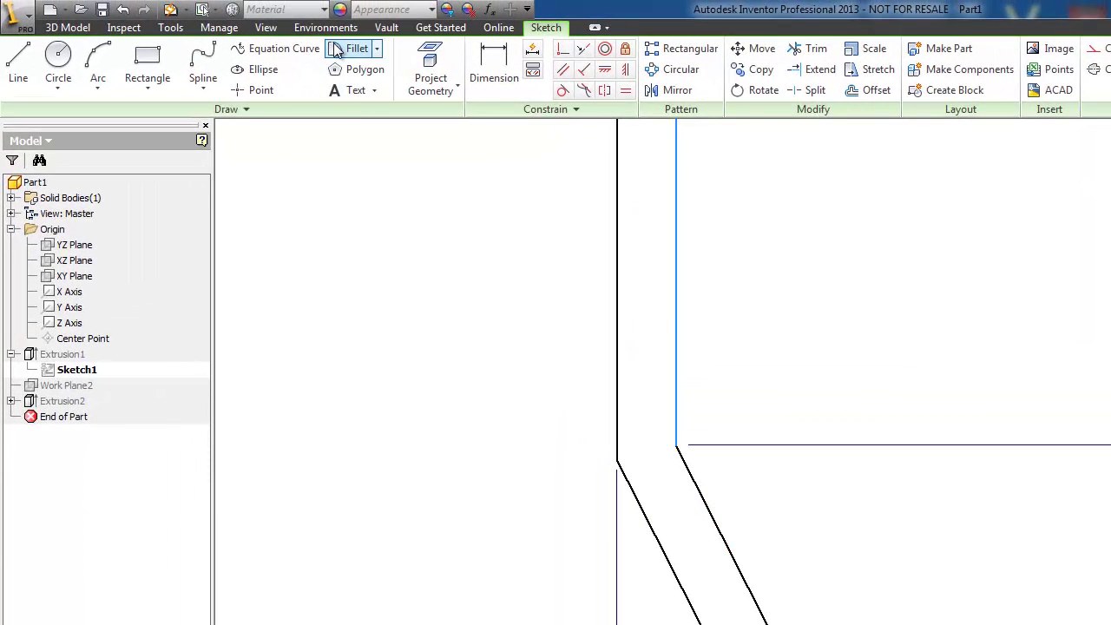
pyautogui.click(336, 50)
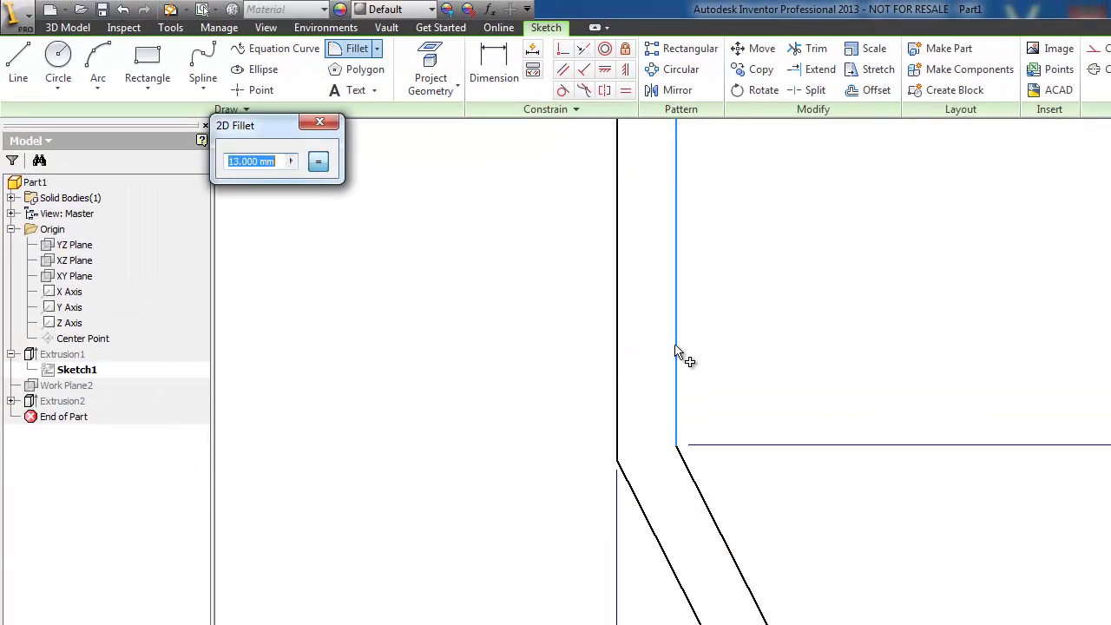
pyautogui.click(699, 491)
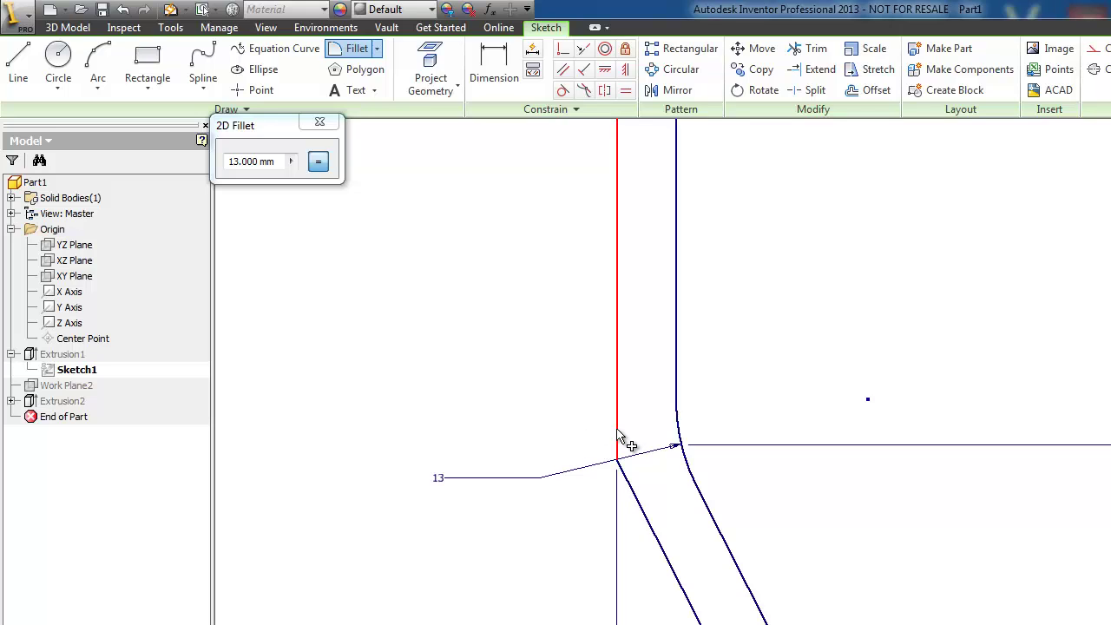
# Round the outer corner of the same bend with a 17 mm 2D fillet.
pyautogui.click(273, 161)
pyautogui.write('17')
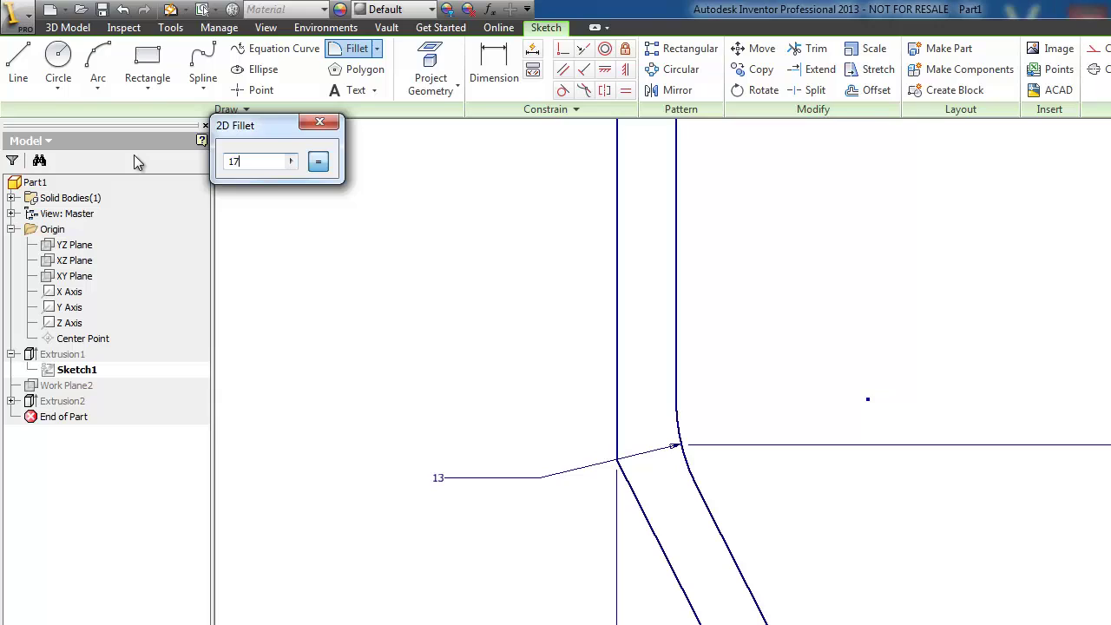
pyautogui.click(618, 408)
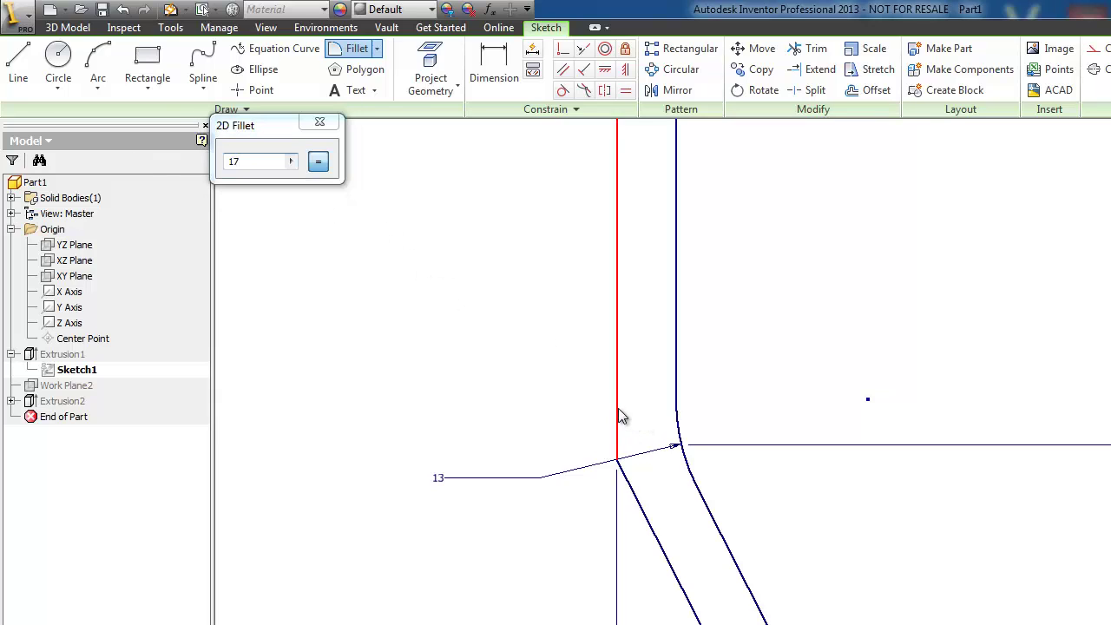
pyautogui.click(660, 539)
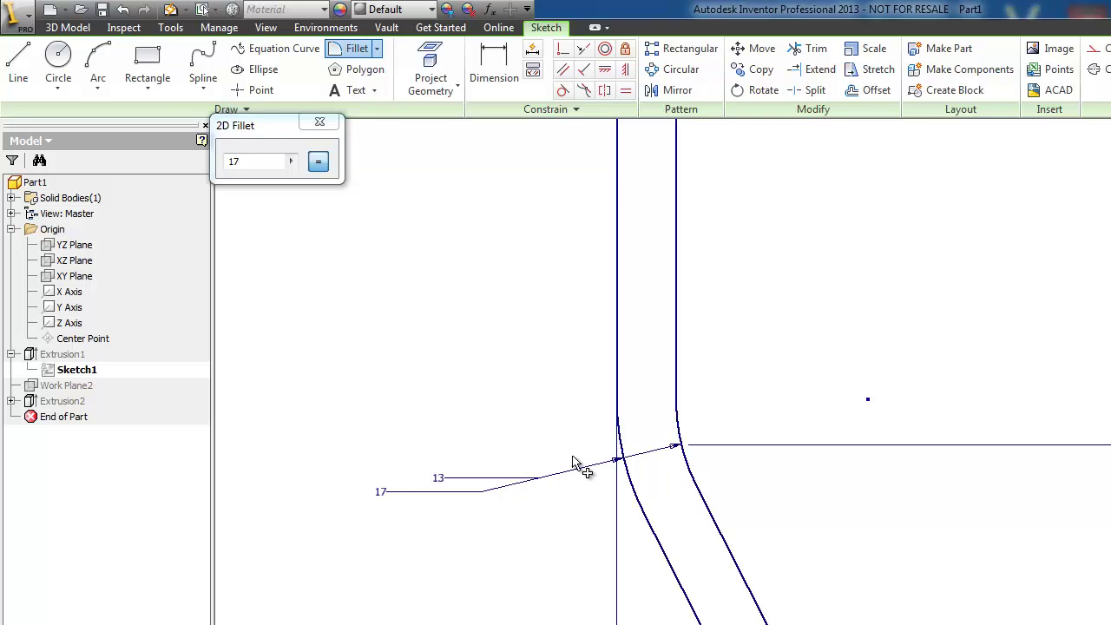
# Finish the profile sketch, accept the sketch update problems, and view the strap with its rounded slotted bend.
pyautogui.scroll(-4, 924, 597)
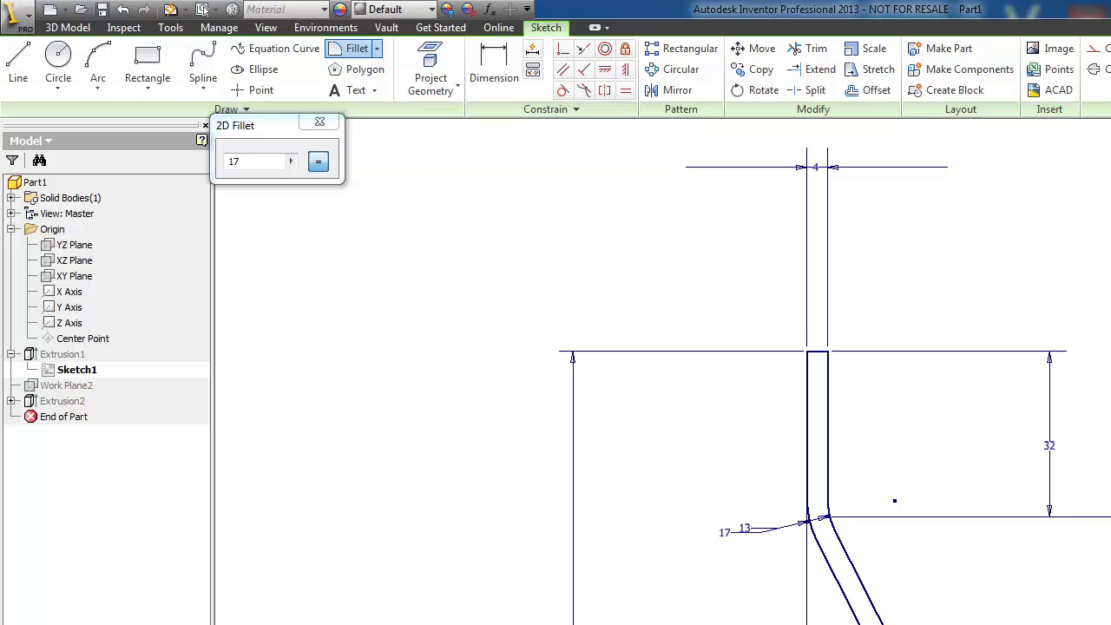
pyautogui.rightClick(893, 500)
pyautogui.click(1032, 488)
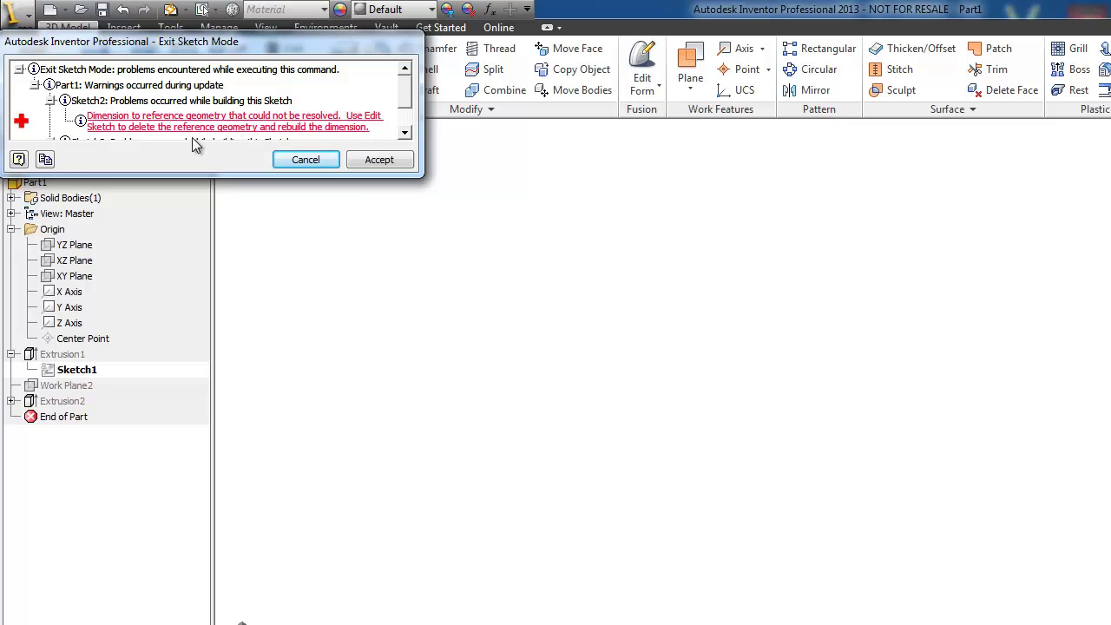
pyautogui.click(379, 161)
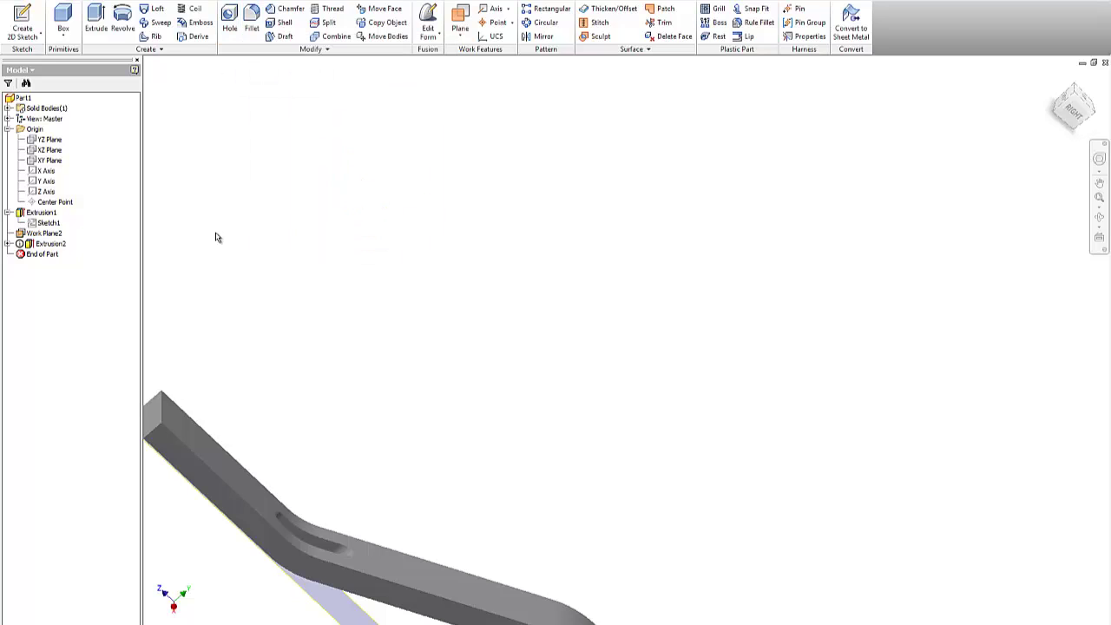
pyautogui.scroll(3, 573, 378)
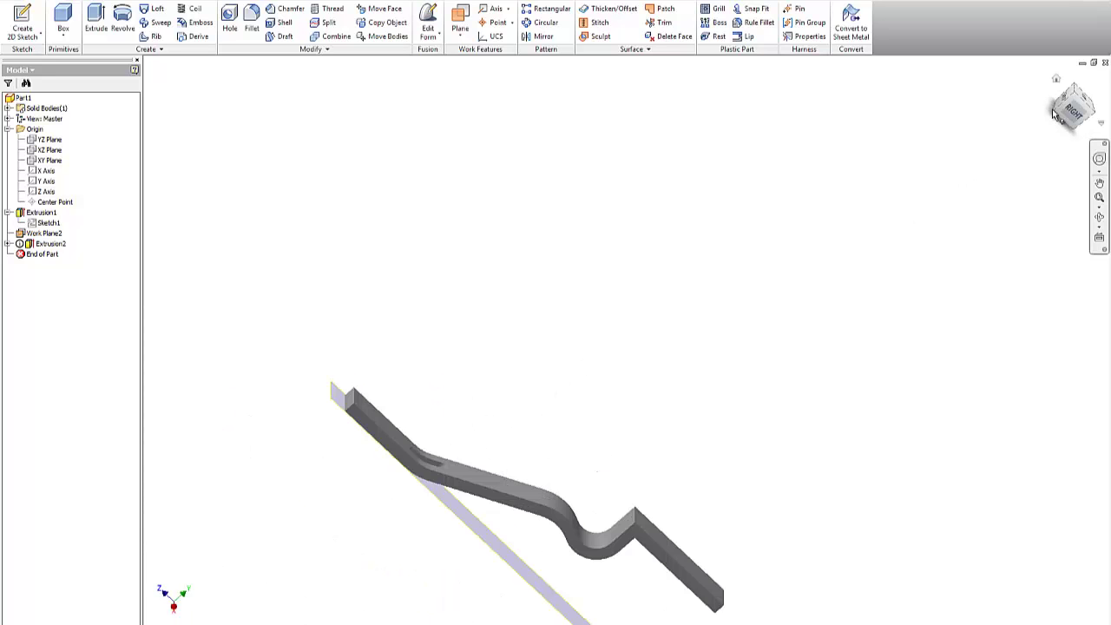
pyautogui.keyDown('shift'); pyautogui.moveTo(971, 182); pyautogui.dragTo(972, 126, button='middle'); pyautogui.keyUp('shift')
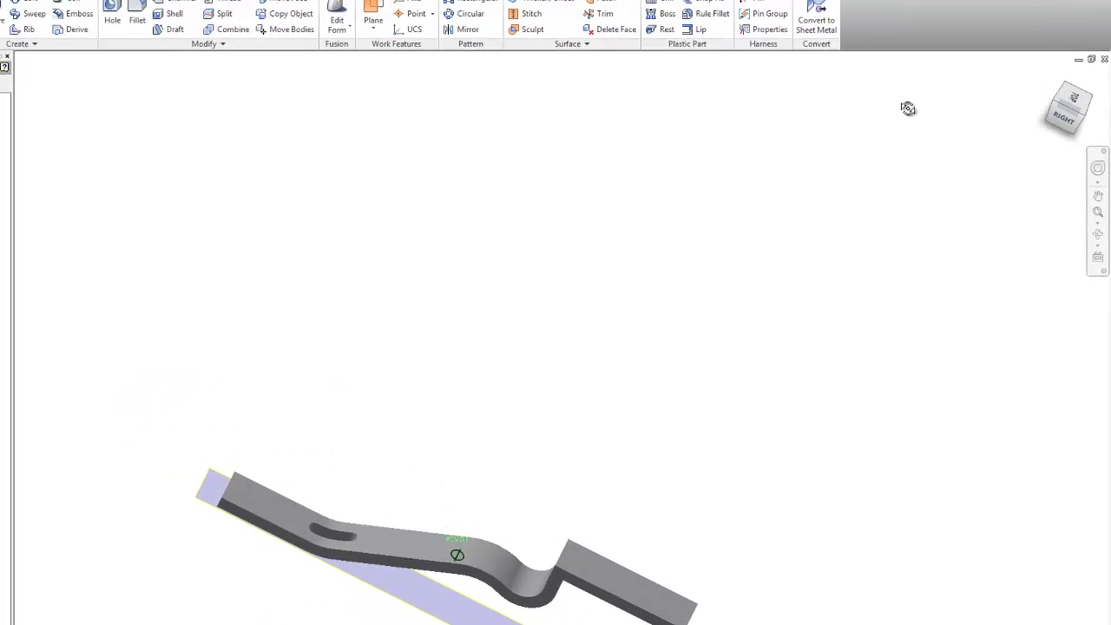